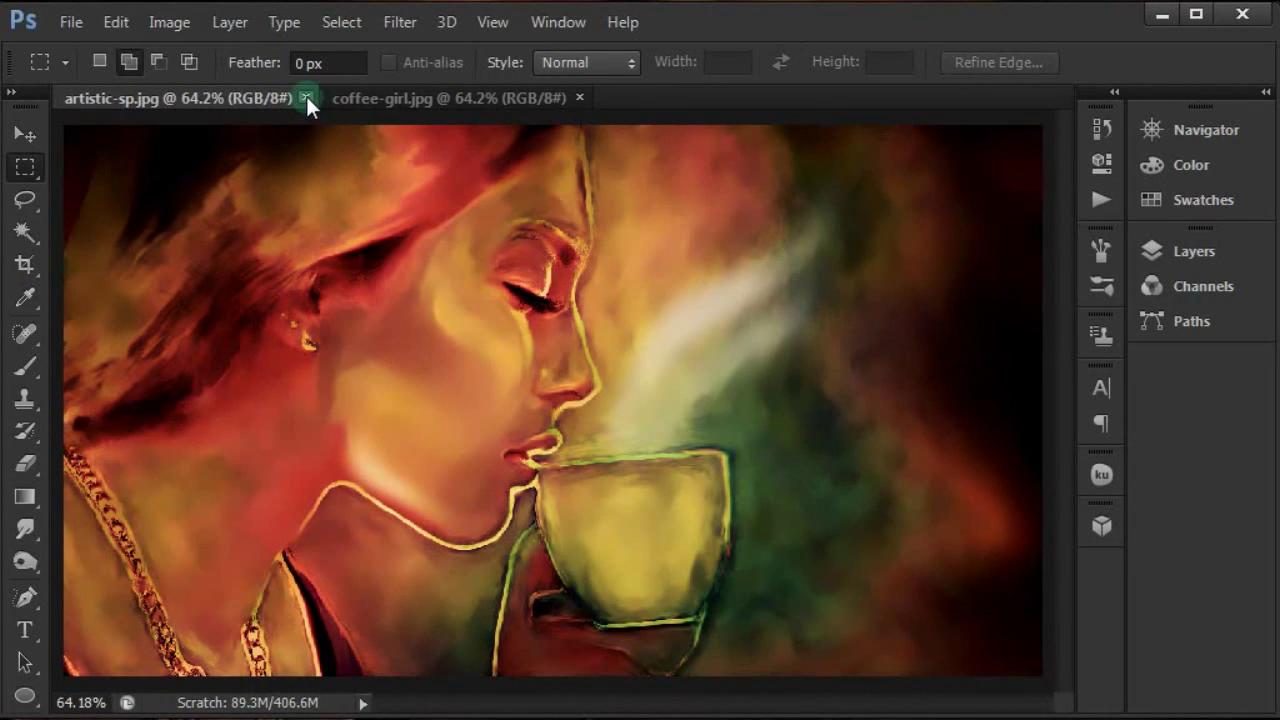
Close artistic-sp.jpg, then add an inverted copy of the photo layer blended in Linear Burn.
click(306, 97)
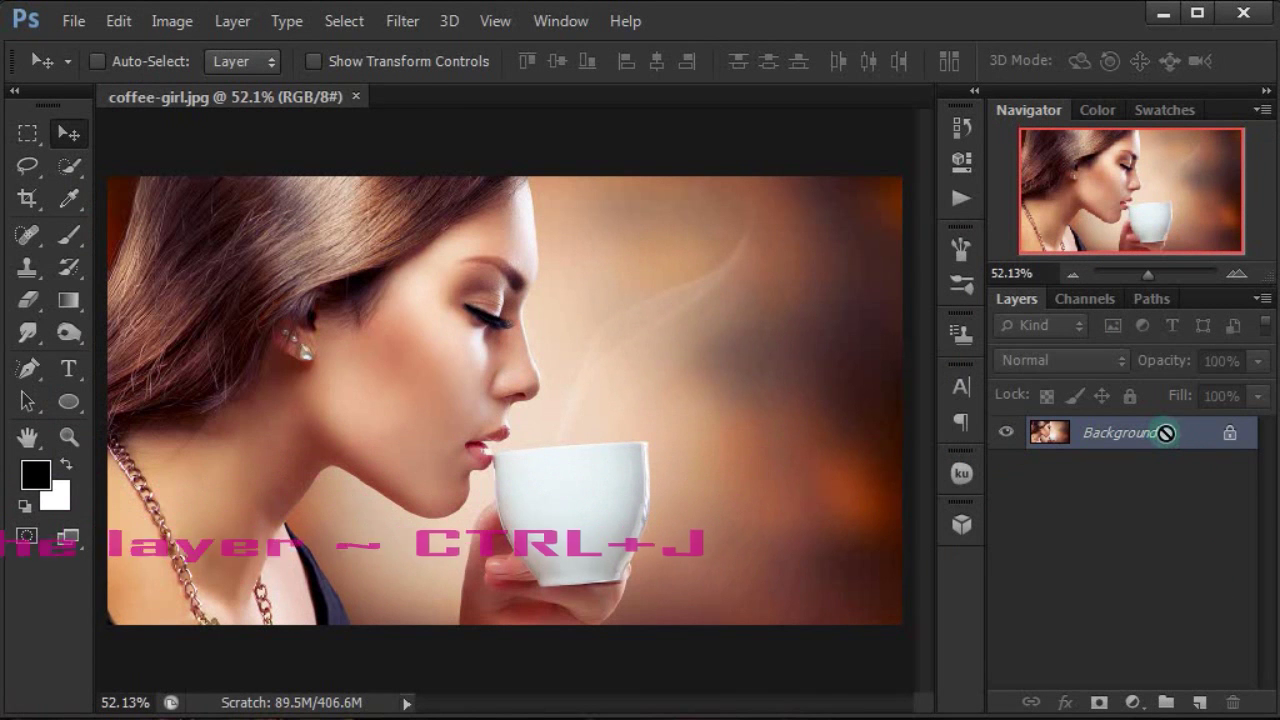
key(ctrl+j)
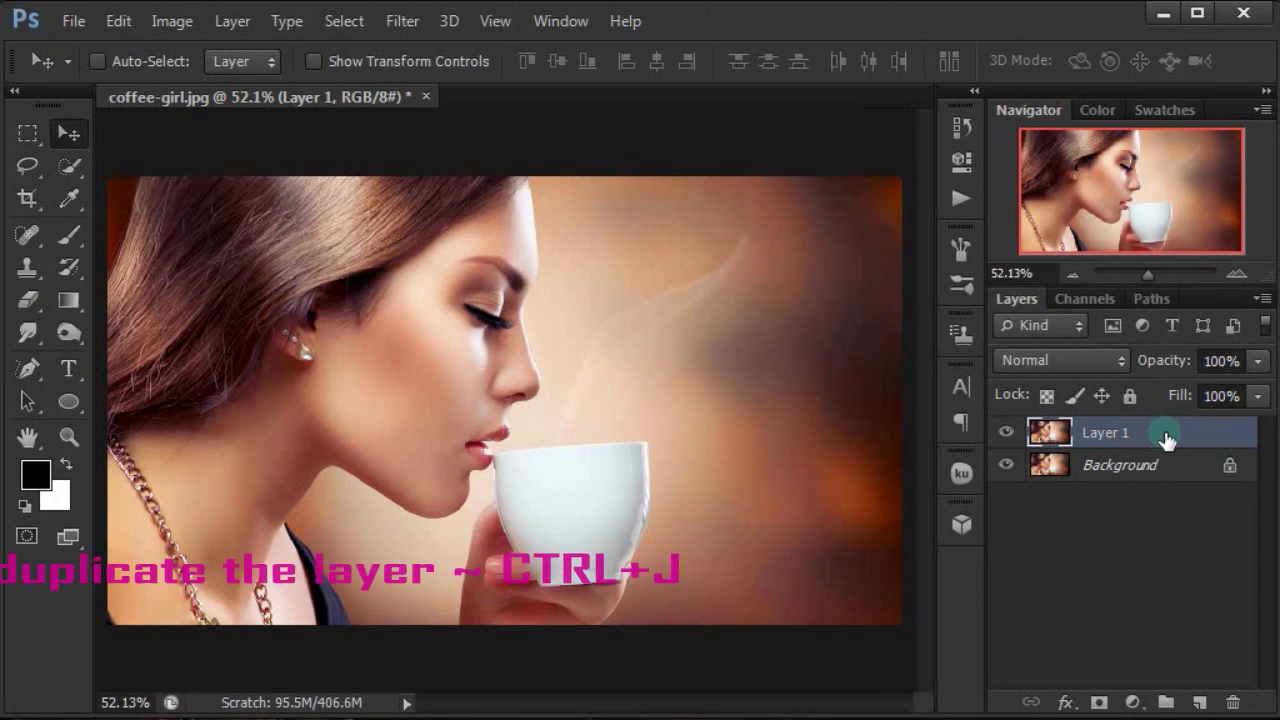
key(ctrl+i)
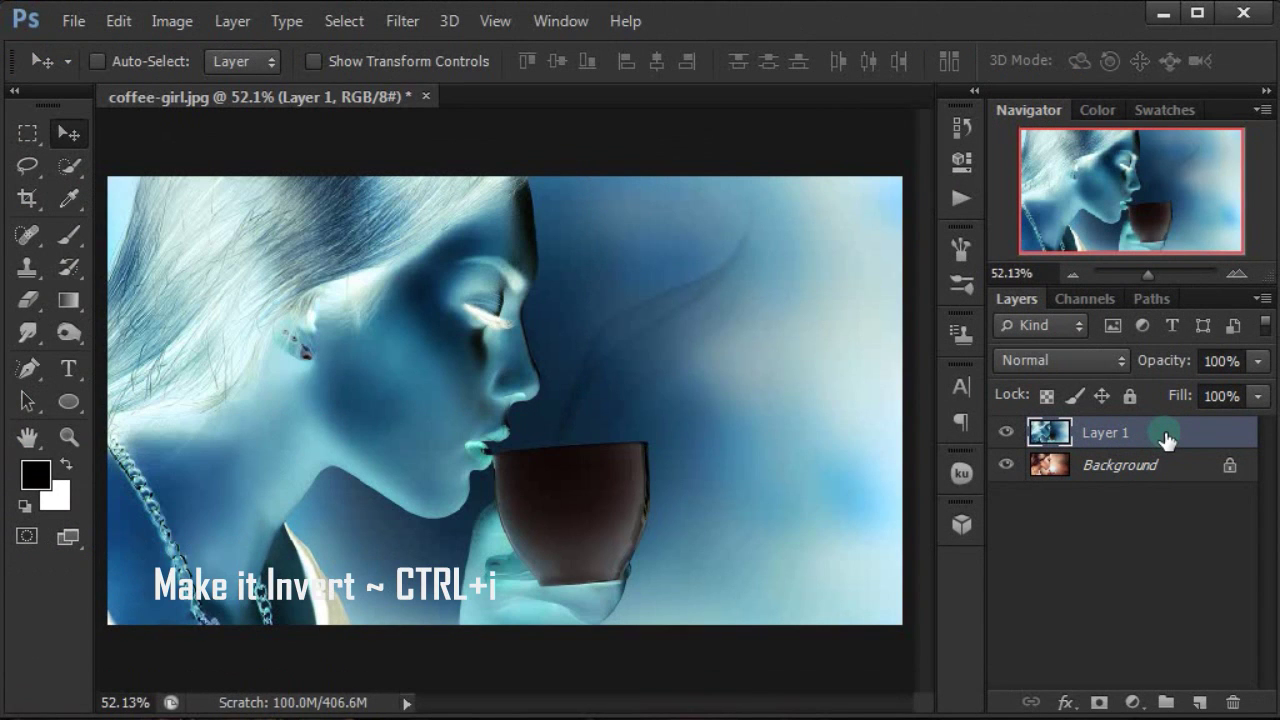
click(1053, 359)
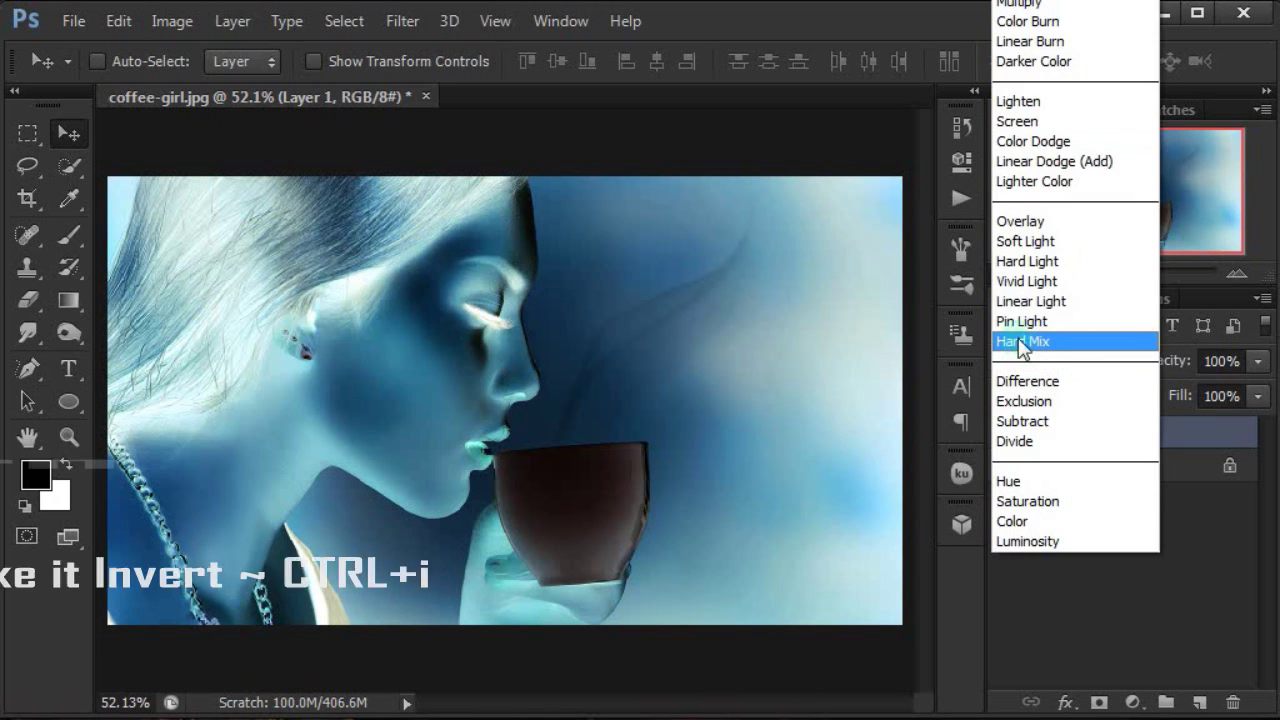
click(1050, 44)
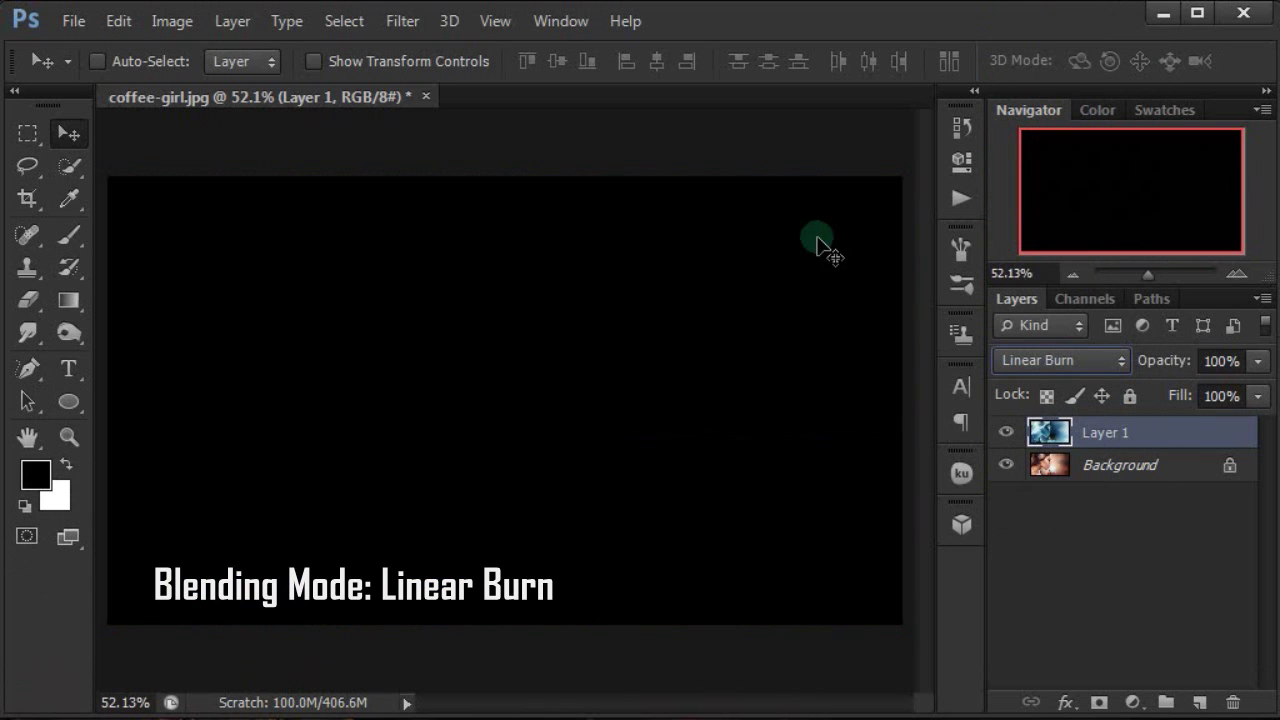
Convert Layer 1 to a smart object and apply Shadows/Highlights with Shadows Amount 100%.
right_click(1170, 437)
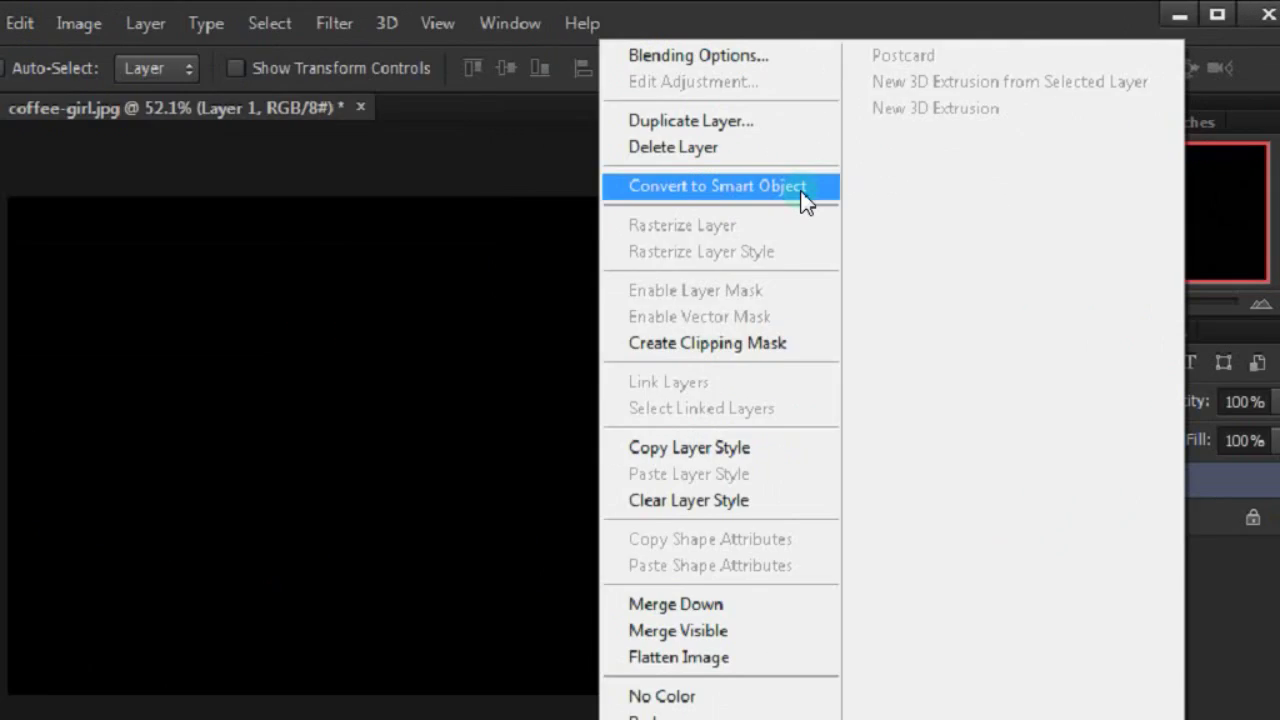
click(645, 352)
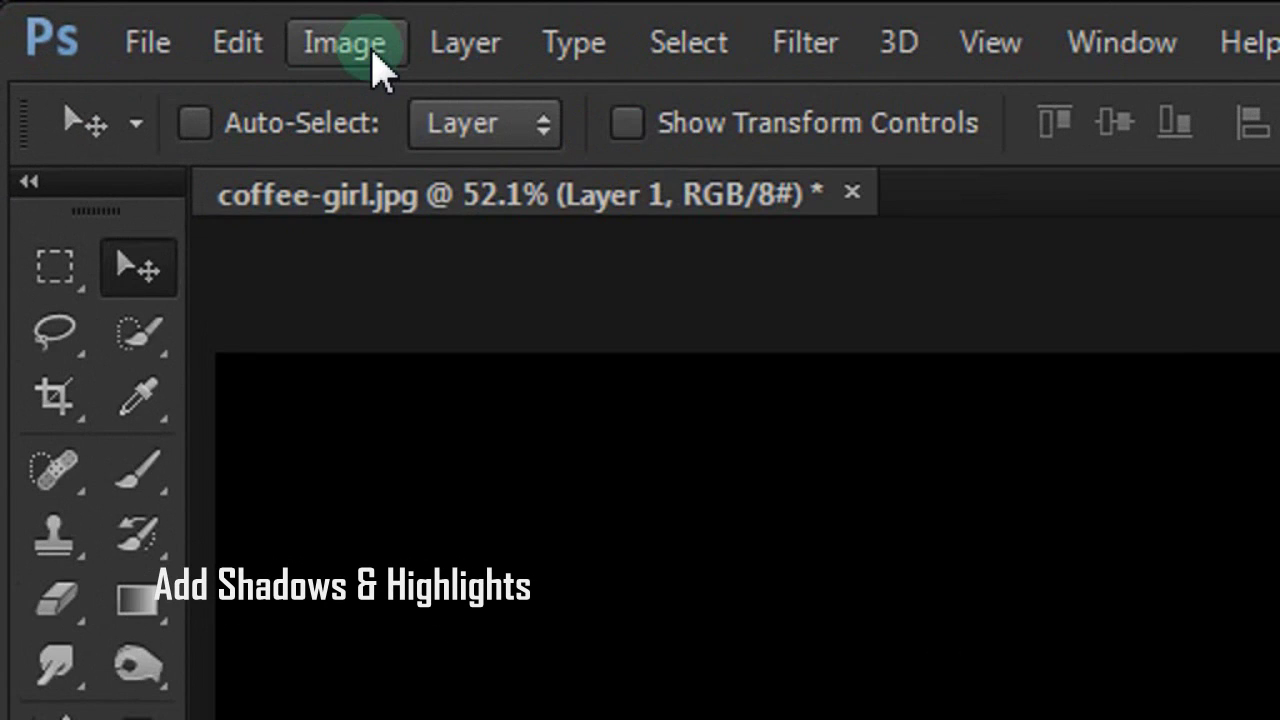
click(375, 56)
mouse_move(209, 84)
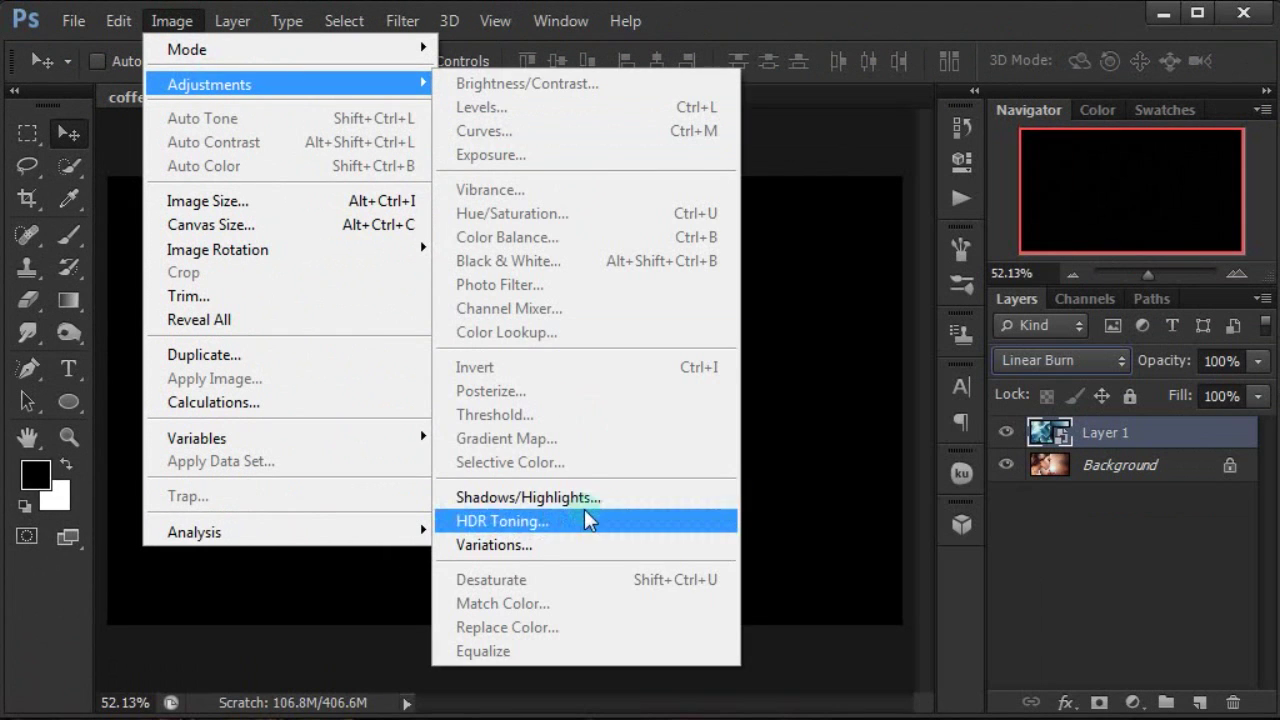
click(590, 497)
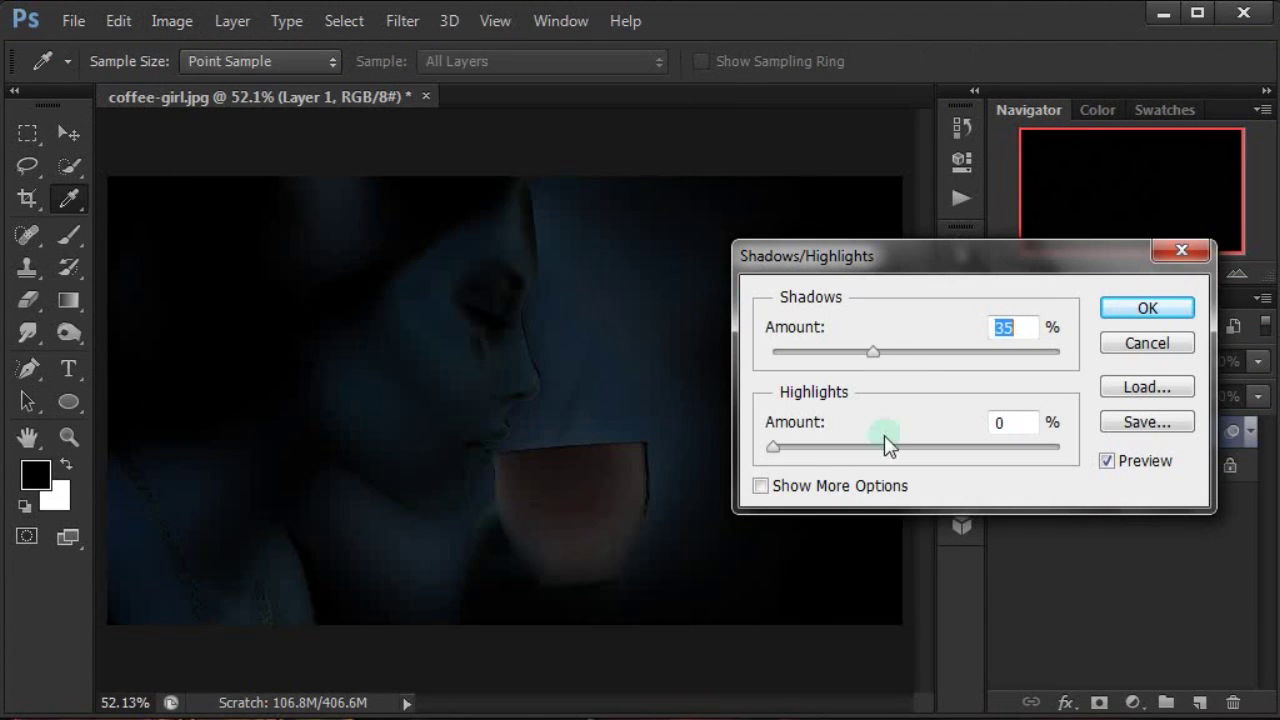
text(100)
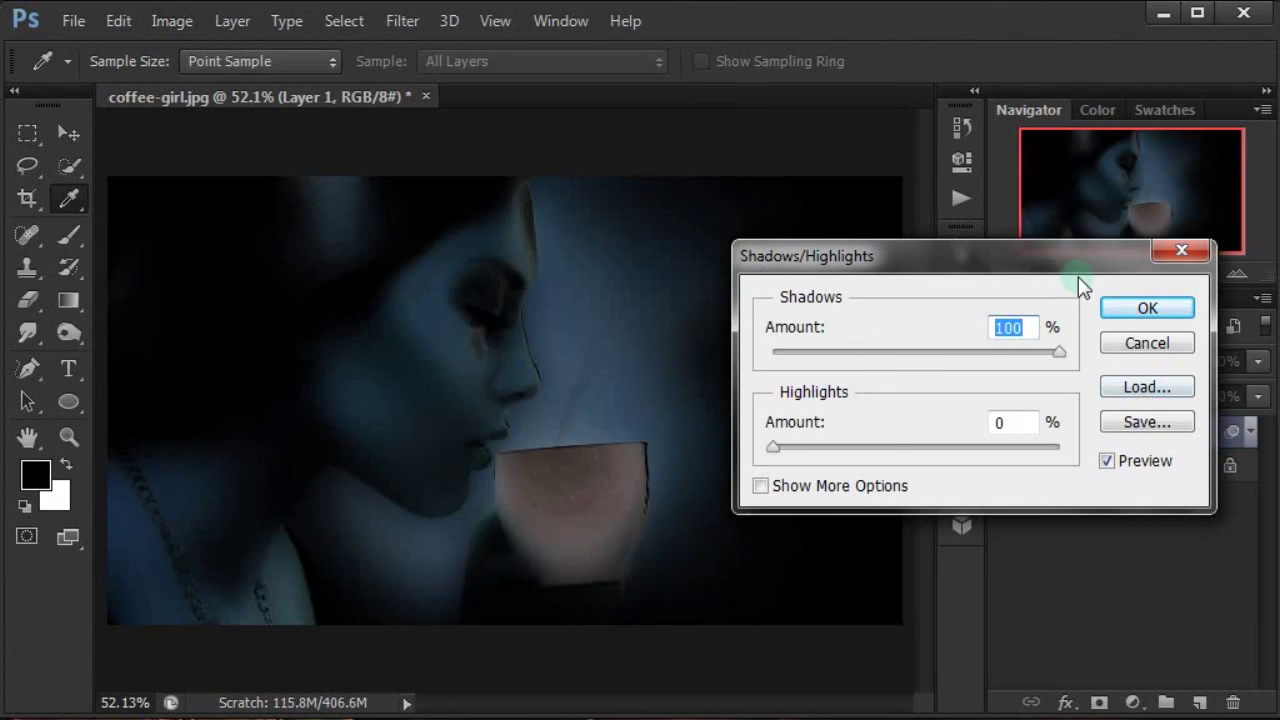
click(1148, 309)
key(v)
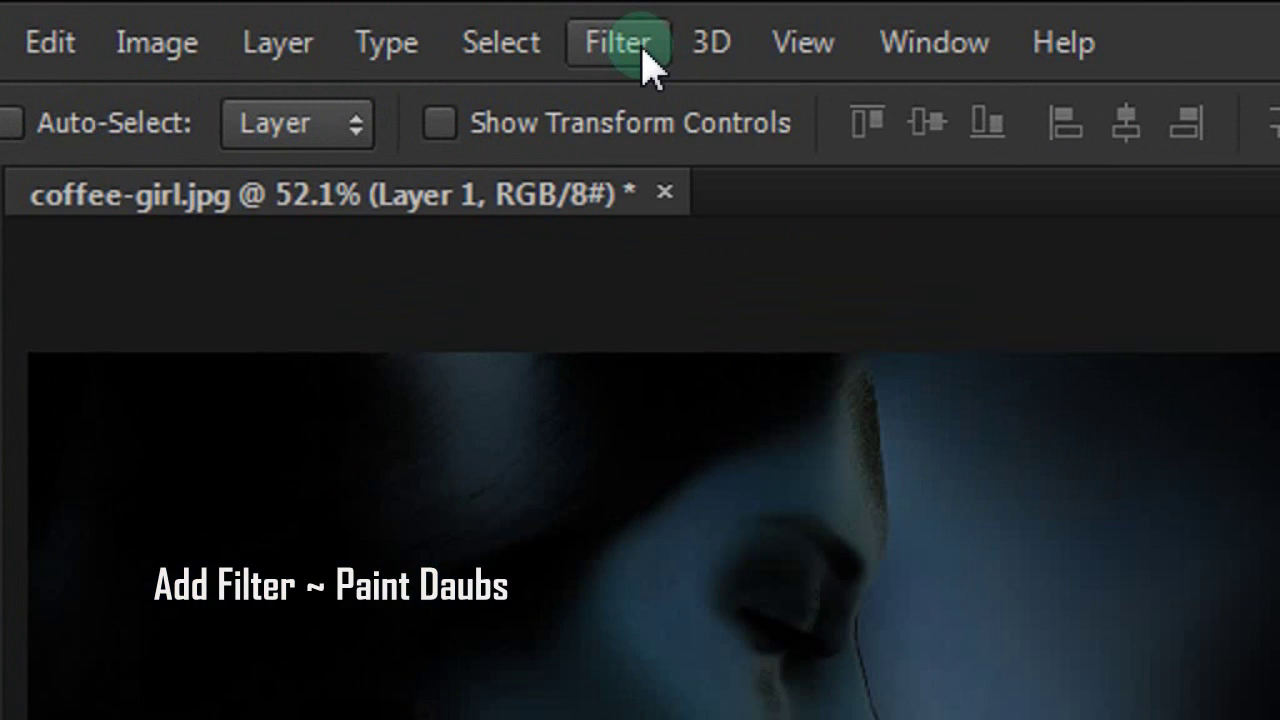
Apply the Artistic Paint Daubs filter: brush size 17, sharpness 20, Simple brush type.
click(413, 20)
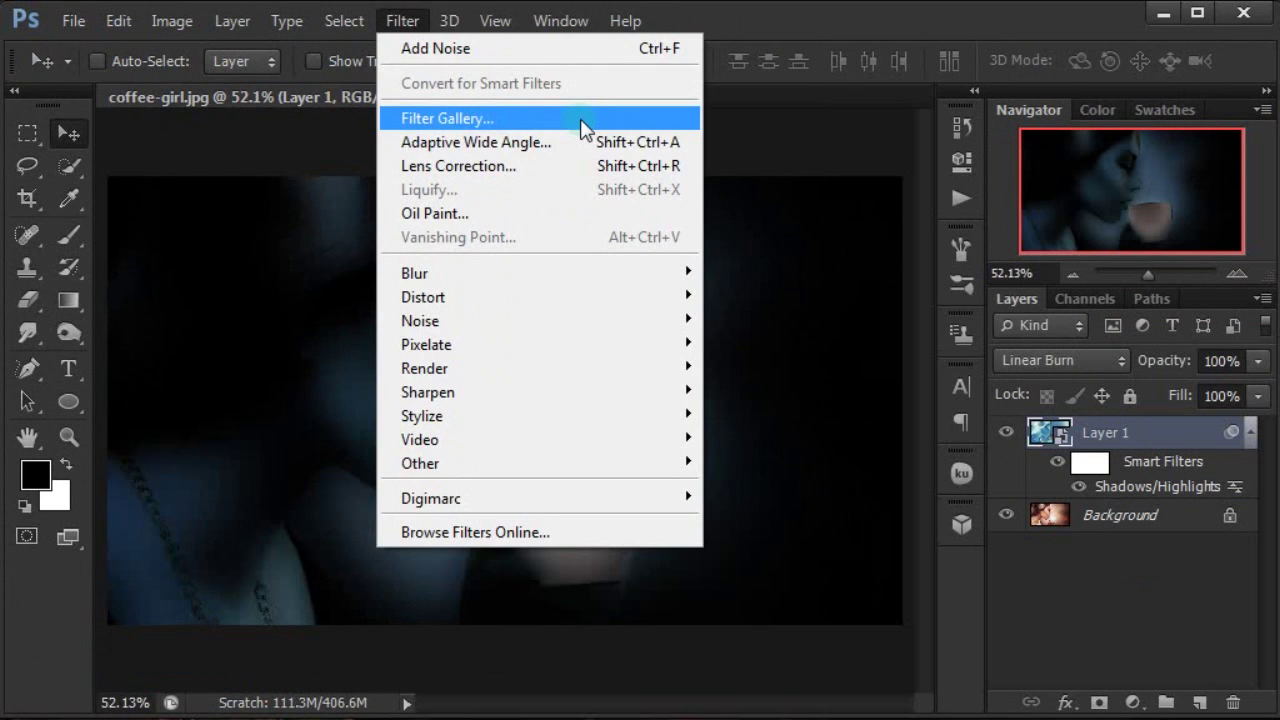
click(586, 126)
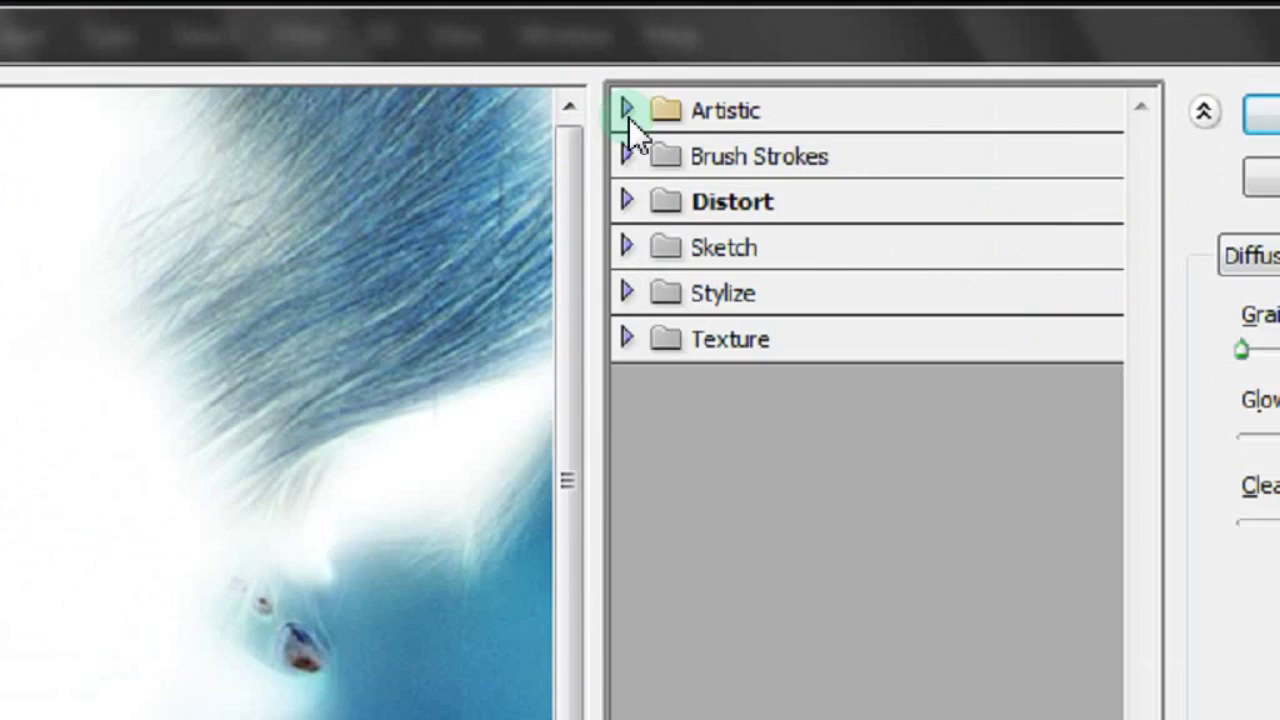
click(598, 67)
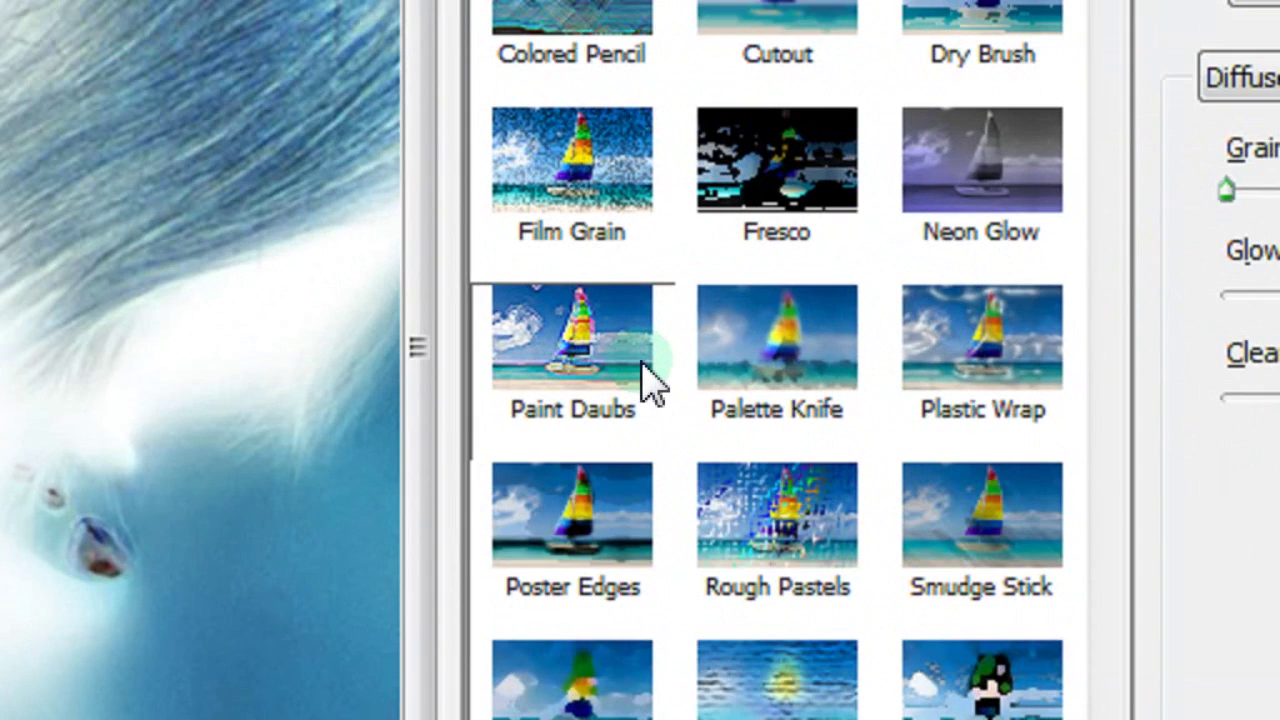
click(645, 380)
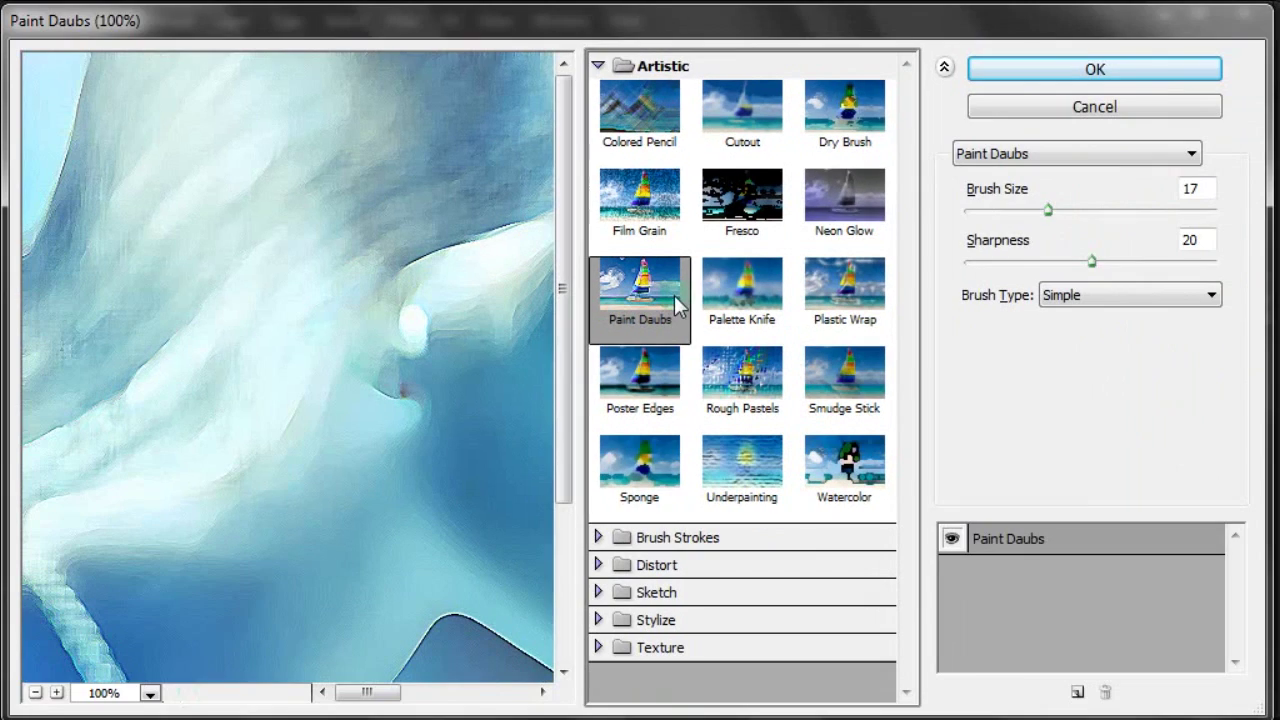
click(34, 692)
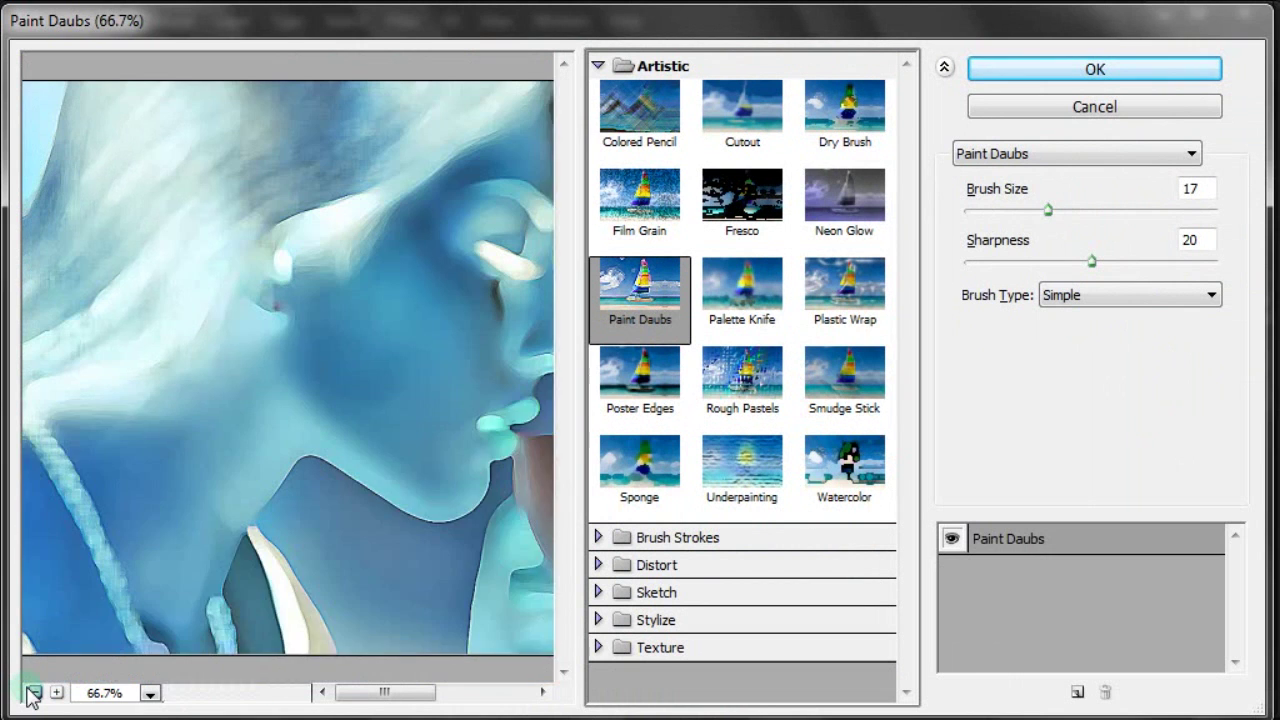
click(34, 692)
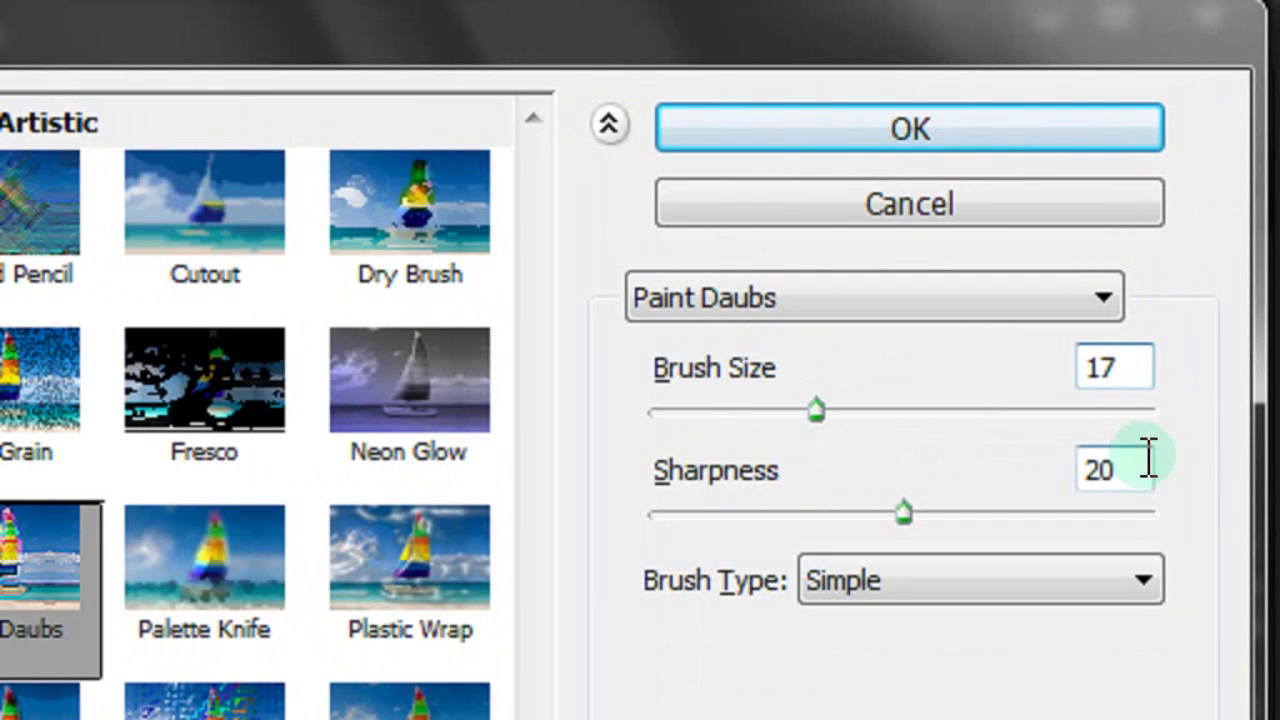
click(1148, 460)
click(1065, 582)
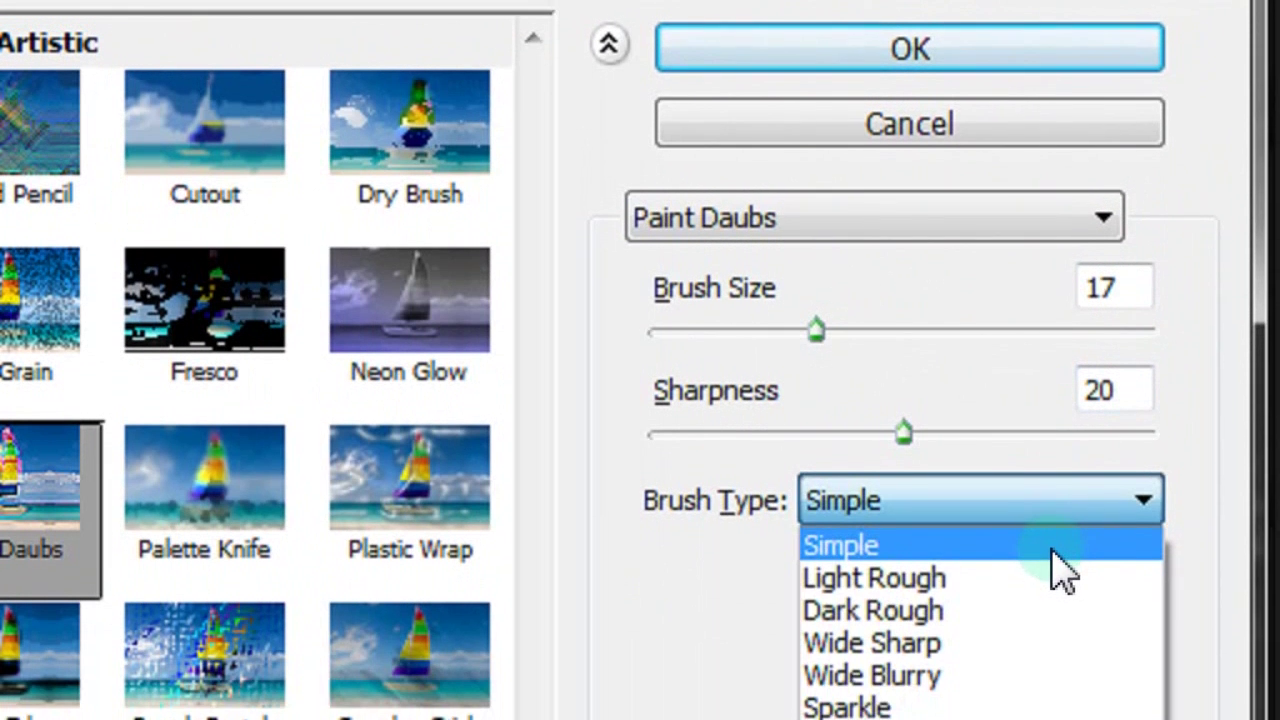
click(1052, 548)
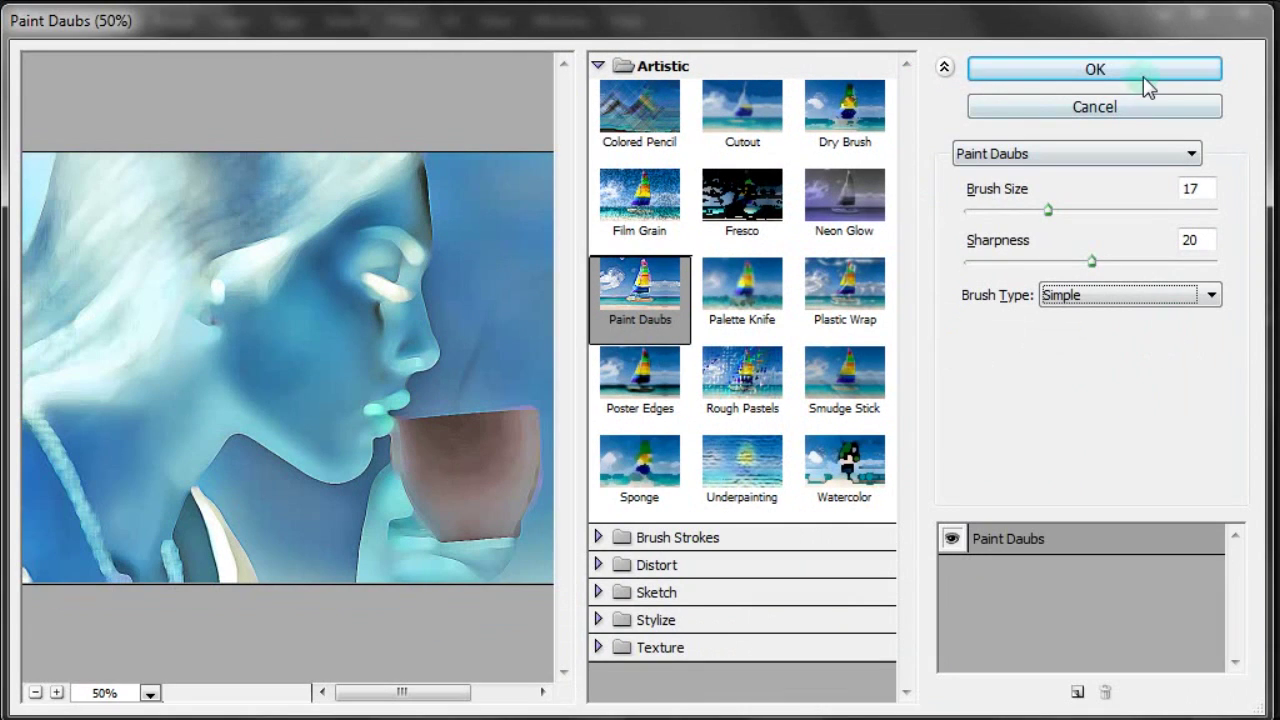
click(1146, 80)
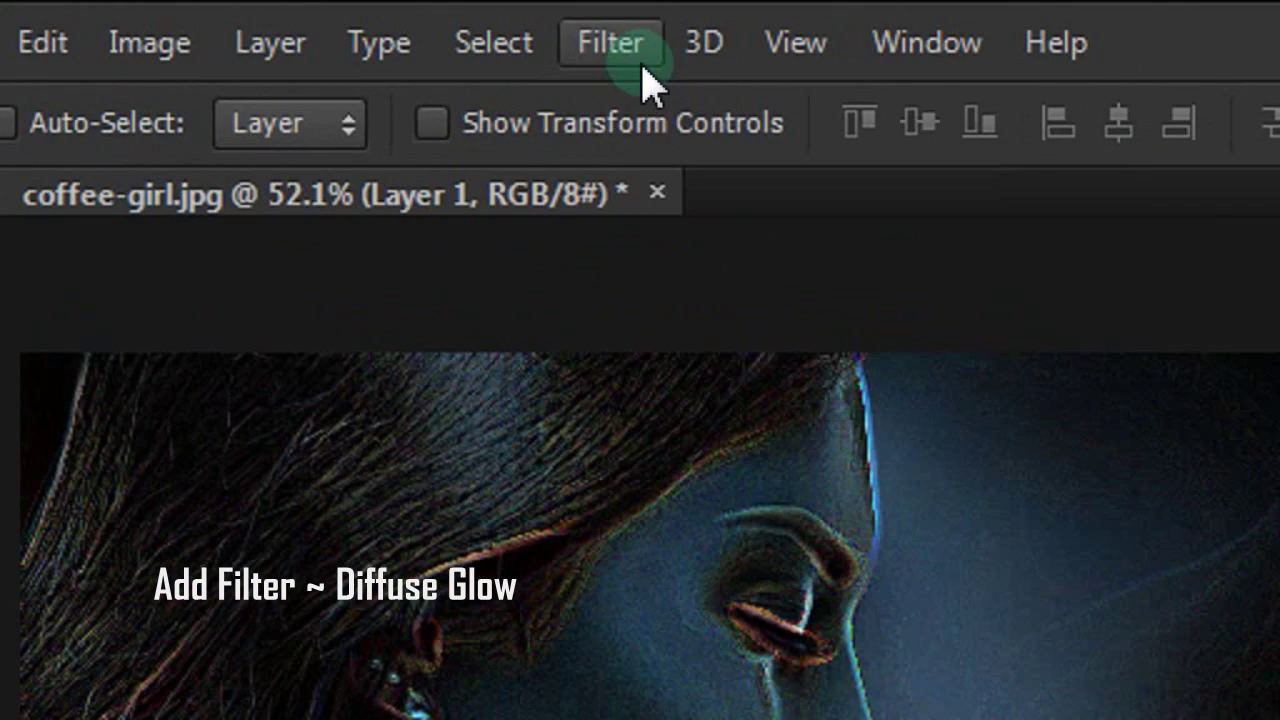
Apply the Distort Diffuse Glow filter with graininess 0, glow amount 6 and clear amount 18.
click(417, 29)
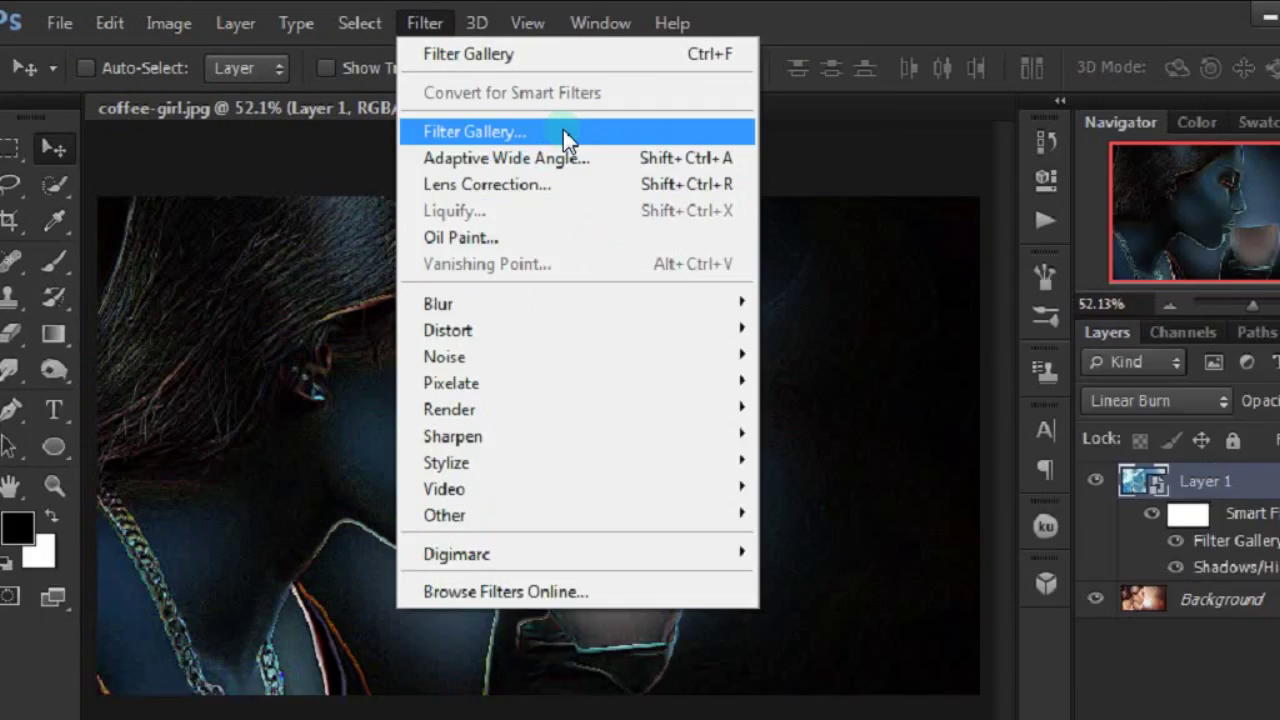
click(566, 134)
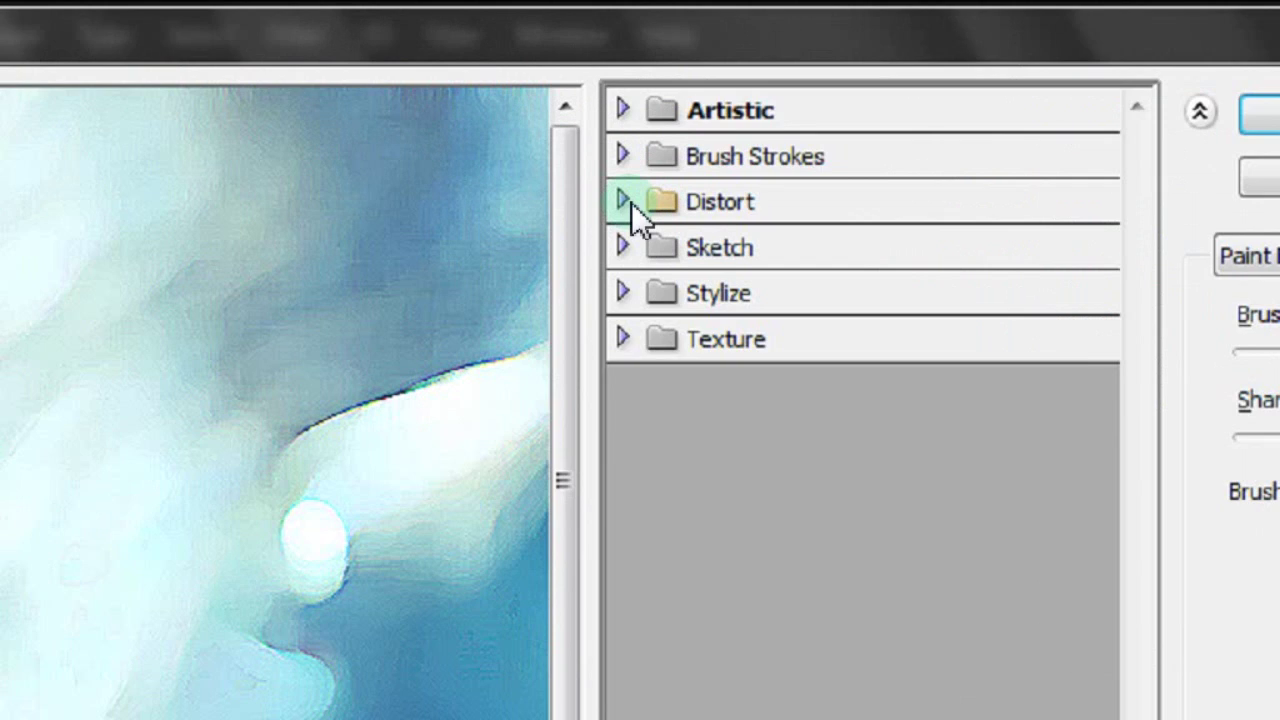
click(630, 202)
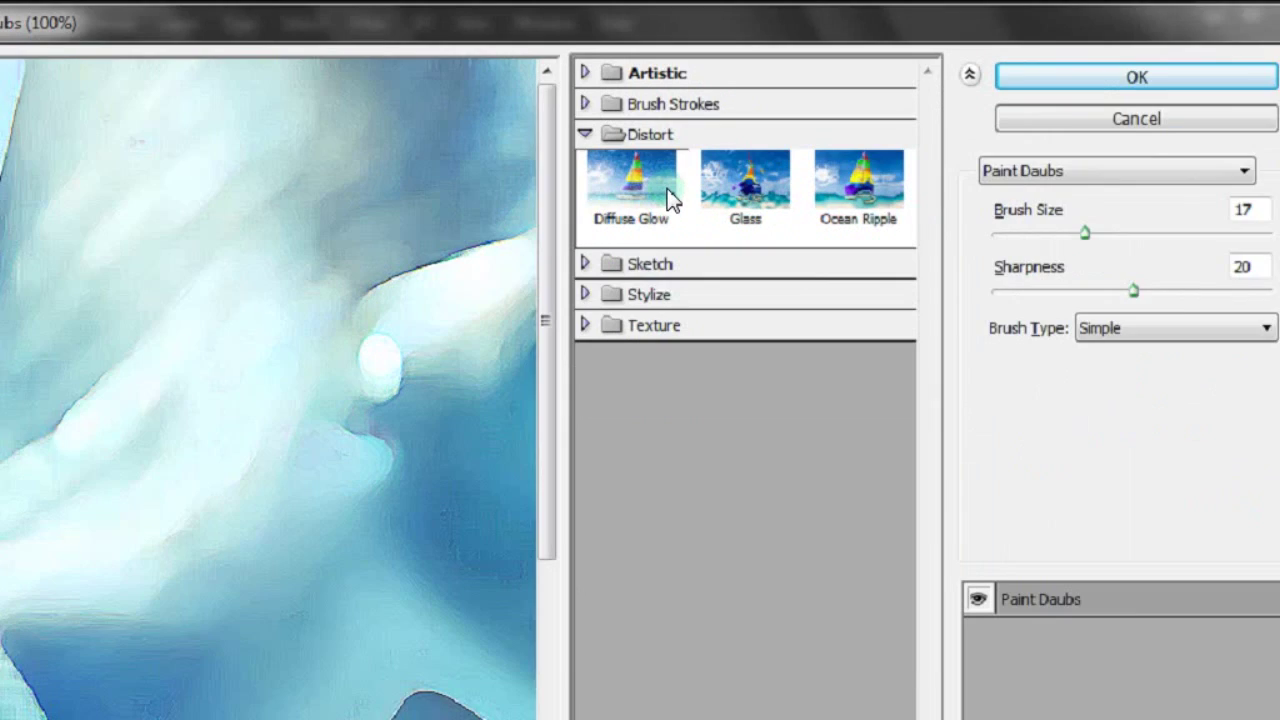
click(670, 175)
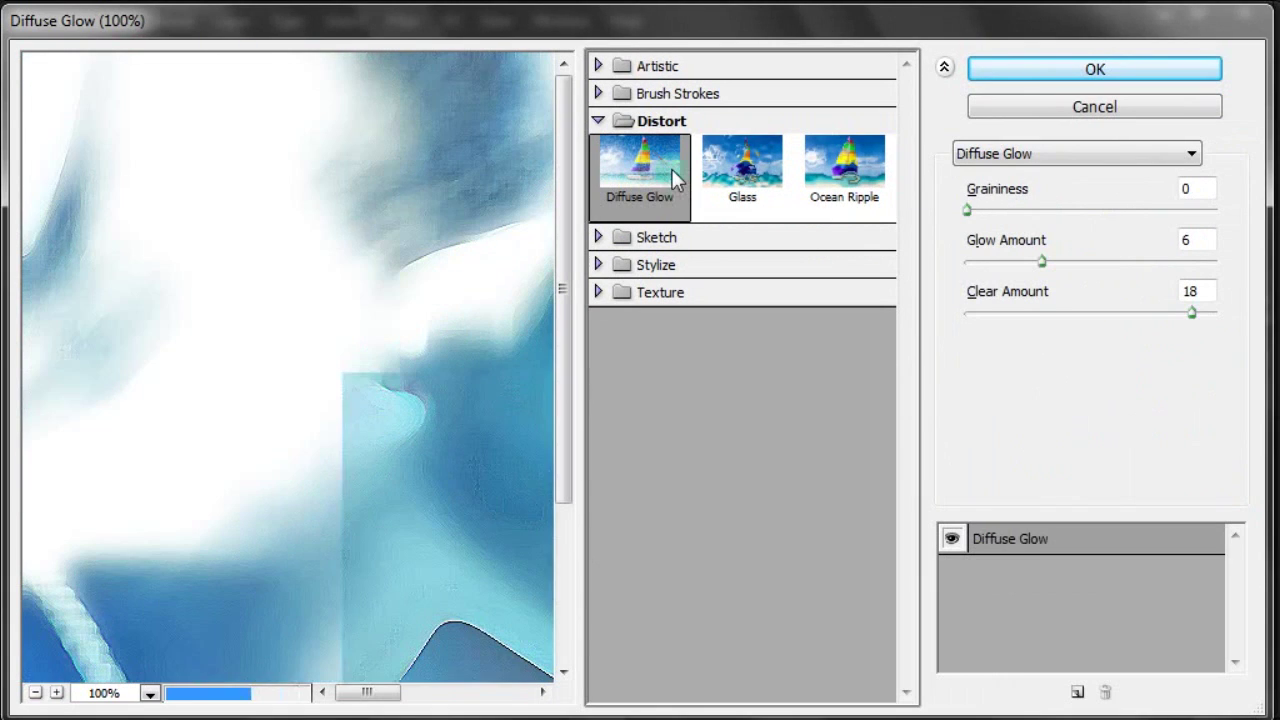
click(38, 694)
click(38, 694)
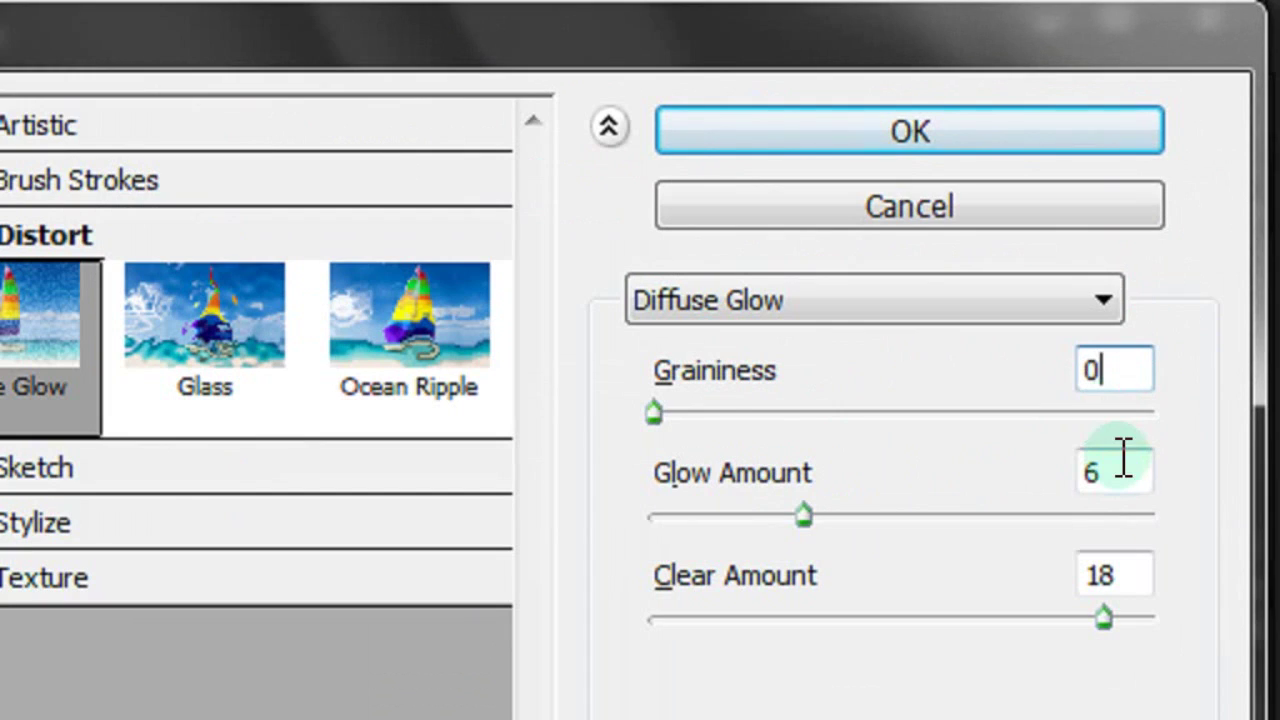
click(1198, 240)
click(1122, 572)
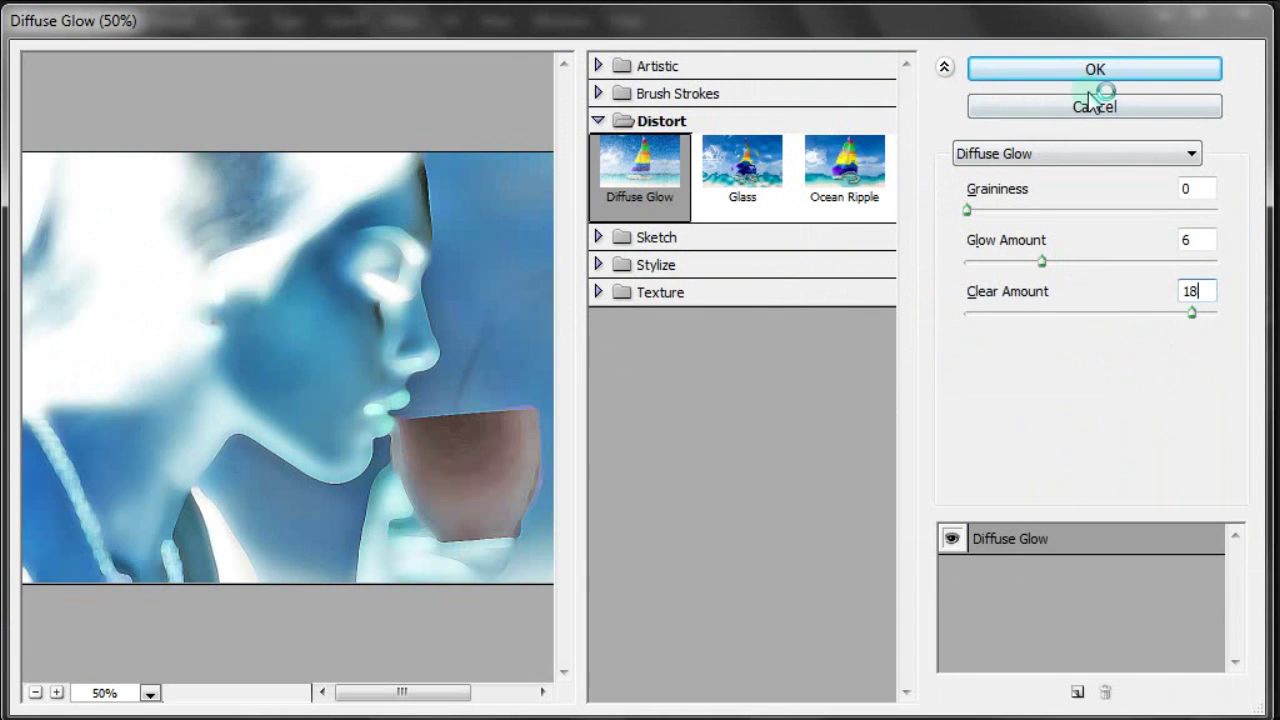
click(1094, 68)
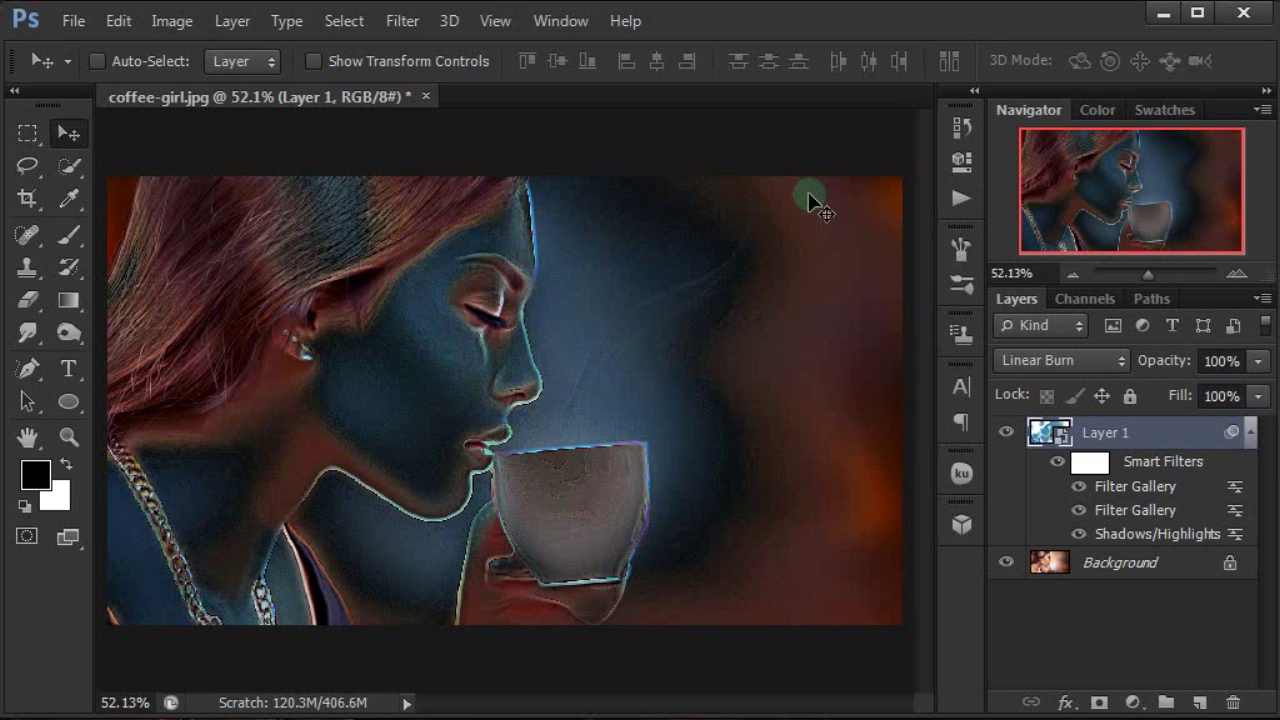
Apply Add Noise to Layer 1 at 11.86%, Gaussian and monochromatic.
click(402, 22)
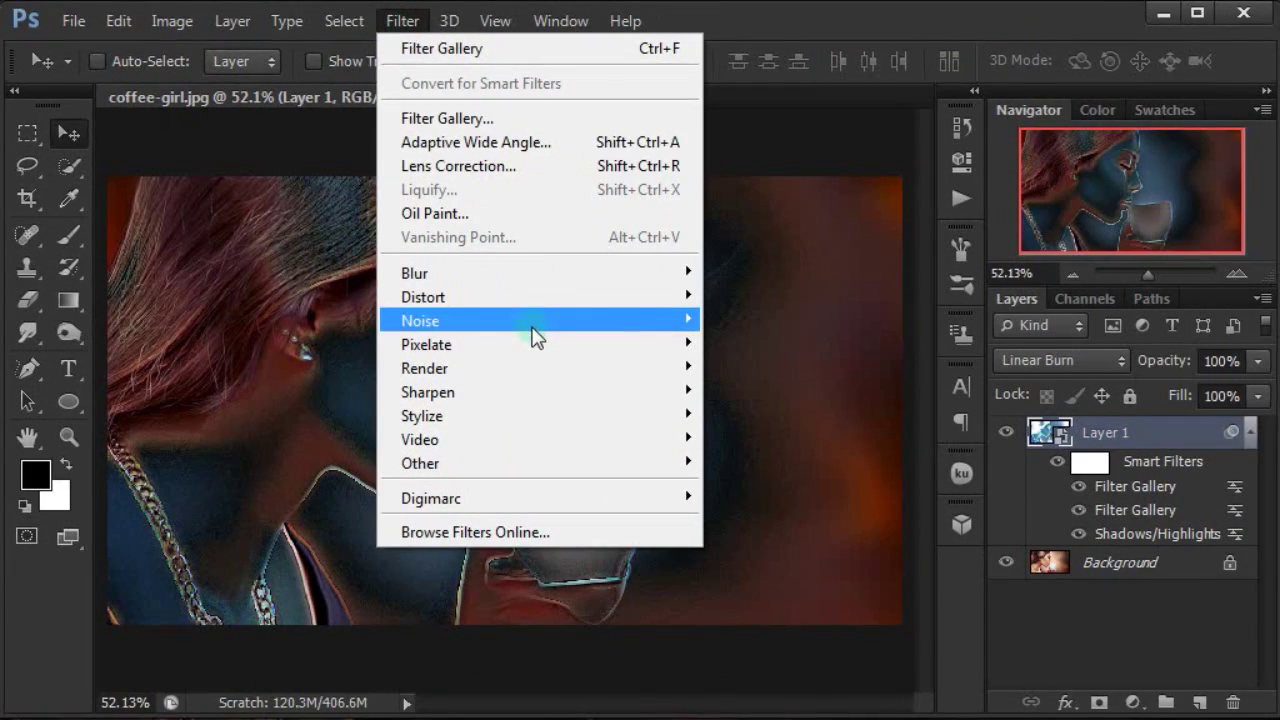
mouse_move(420, 321)
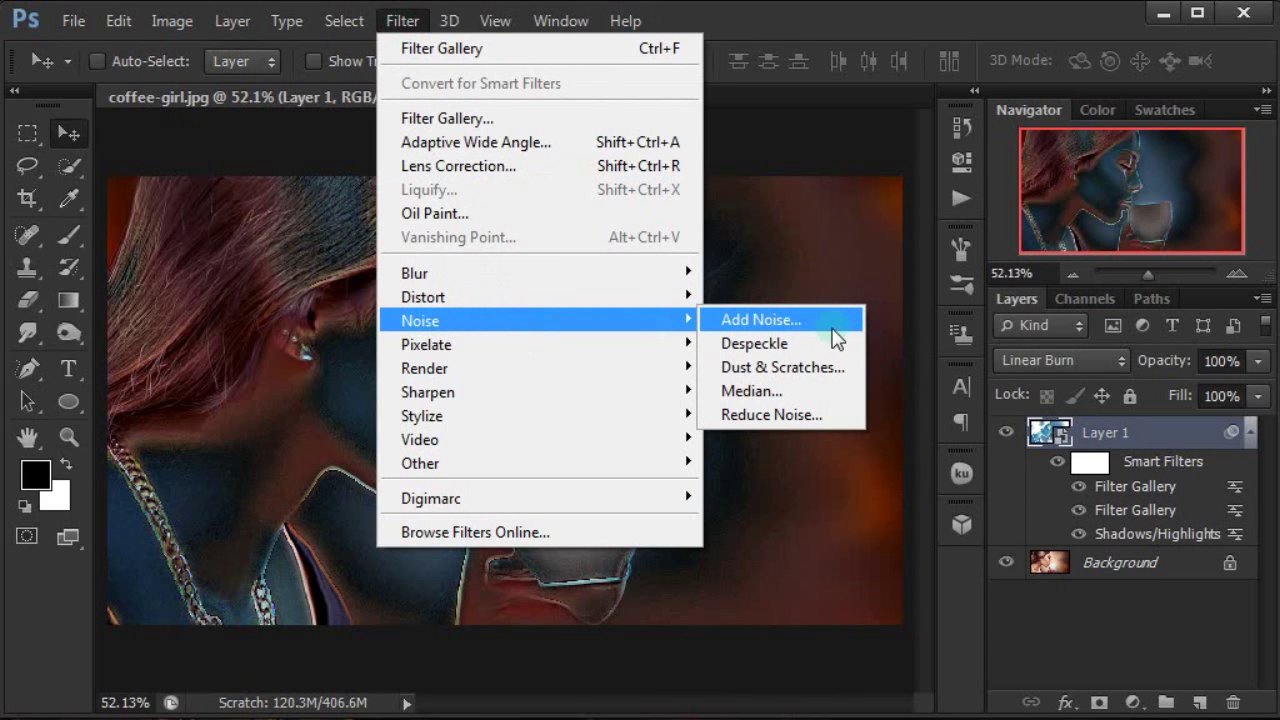
click(836, 339)
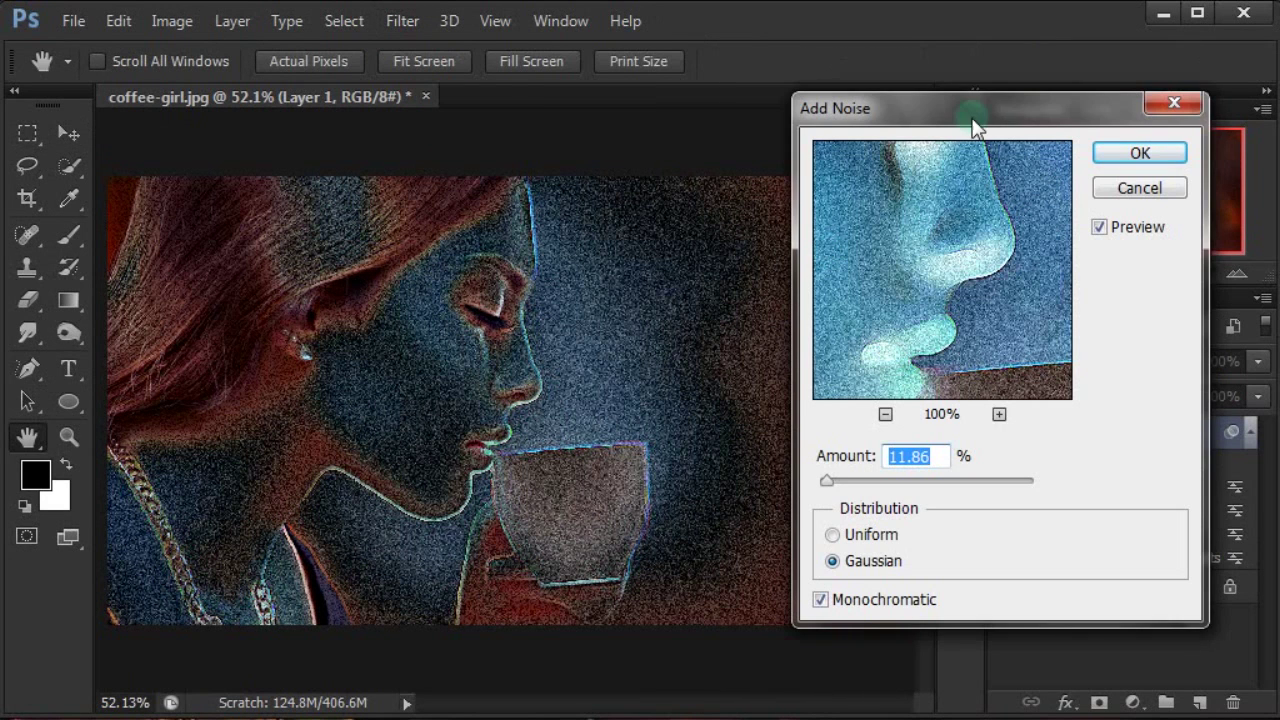
drag(975, 120, 761, 100)
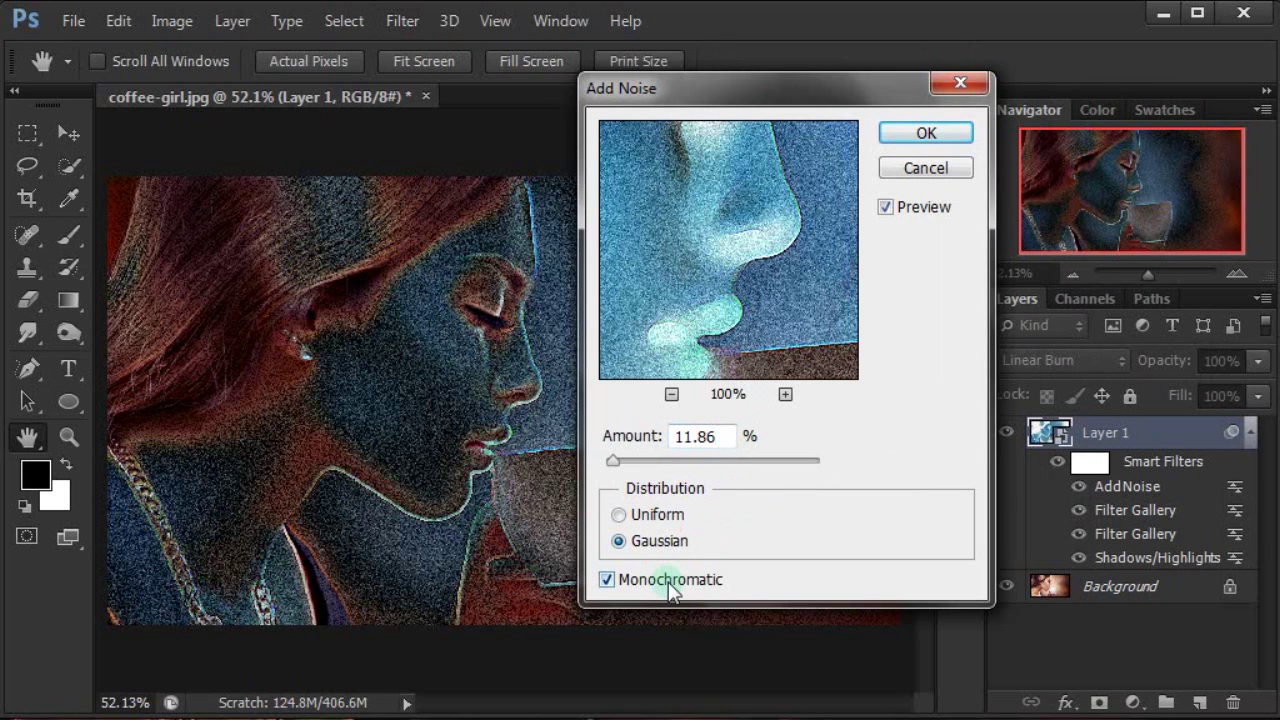
click(927, 136)
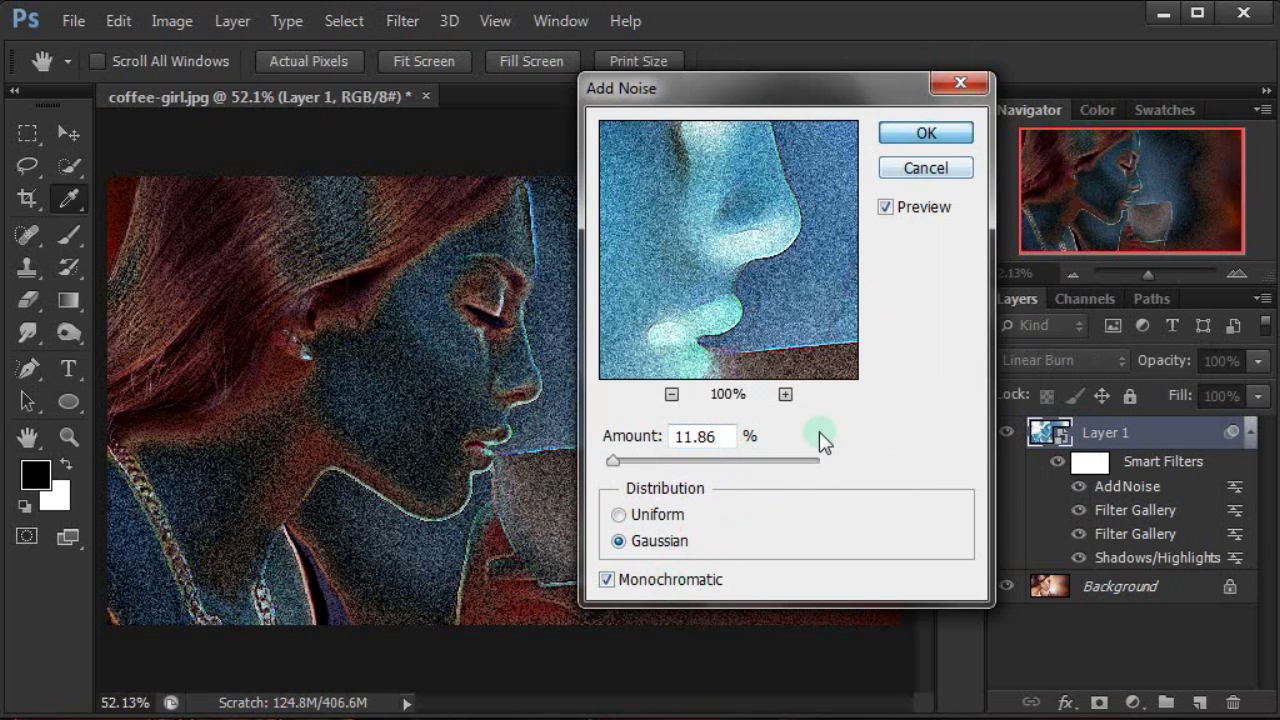
click(1251, 440)
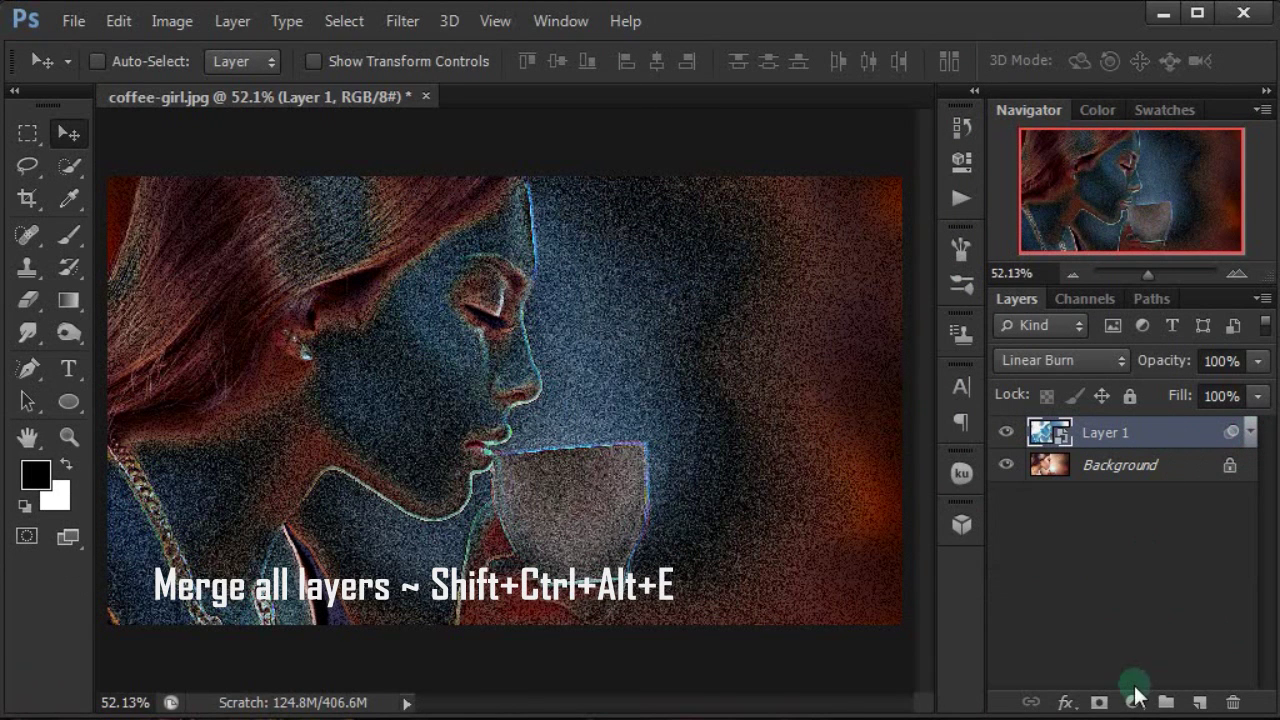
Stamp all visible layers into Layer 2, blended as Screen at 50% opacity.
key(ctrl+shift+alt+e)
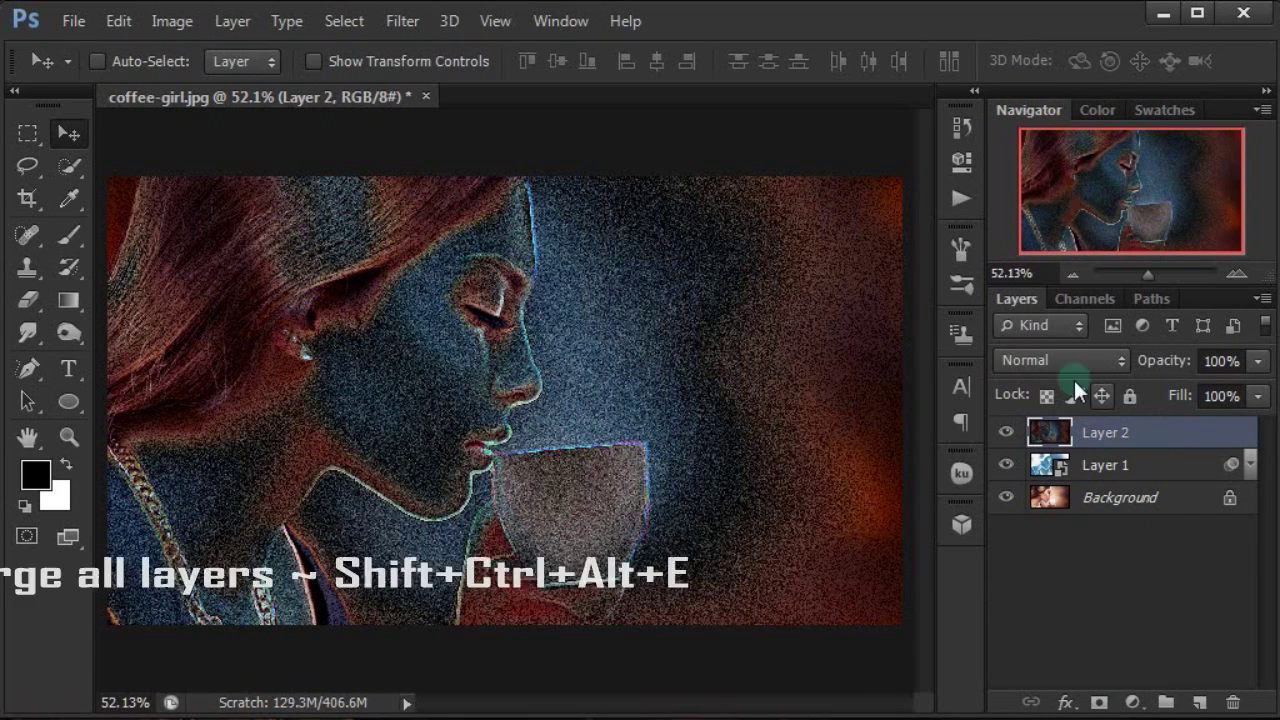
click(1060, 360)
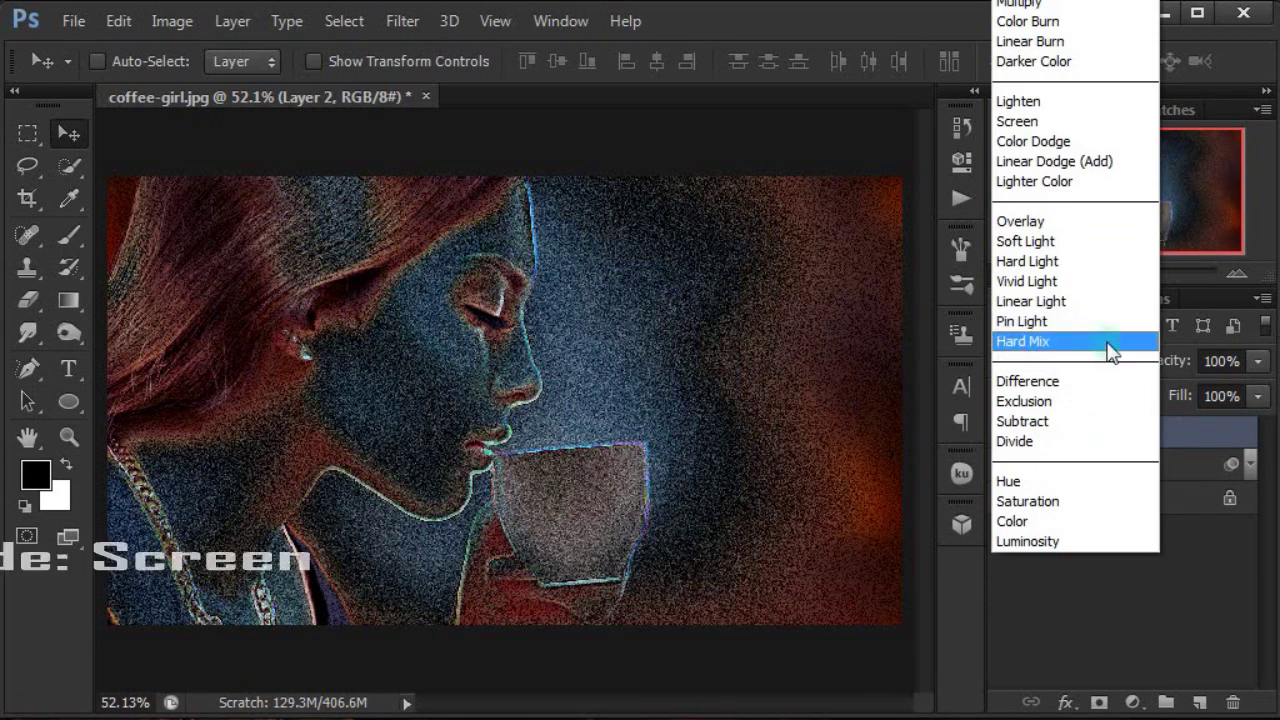
click(1030, 121)
drag(1229, 361, 1203, 362)
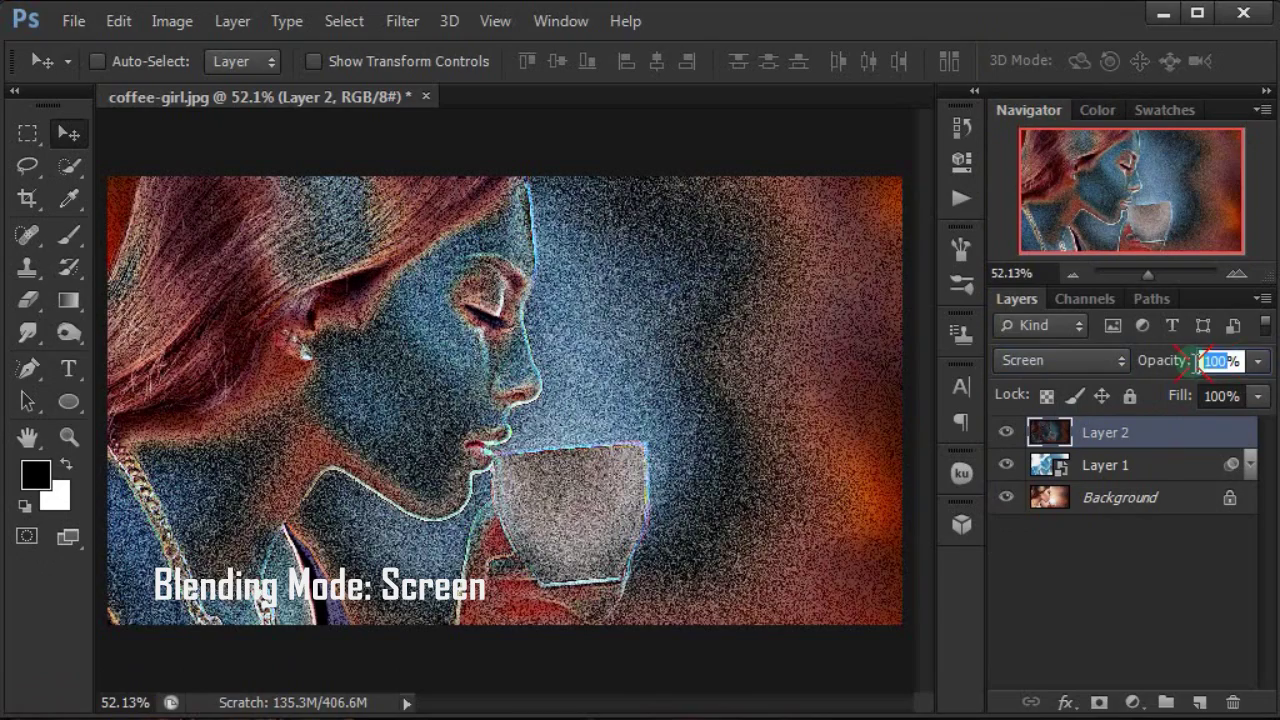
text(50)
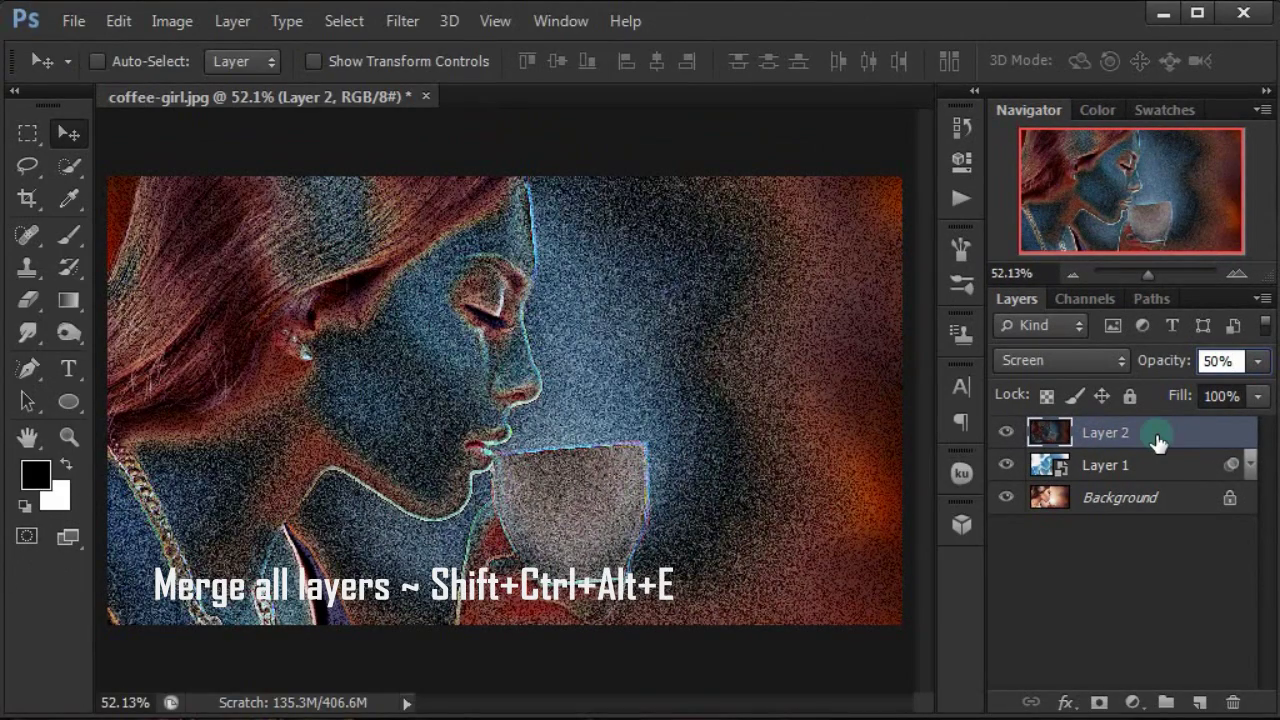
Stamp the visible layers again into a new layer named 'lighten'.
key(ctrl+shift+alt+e)
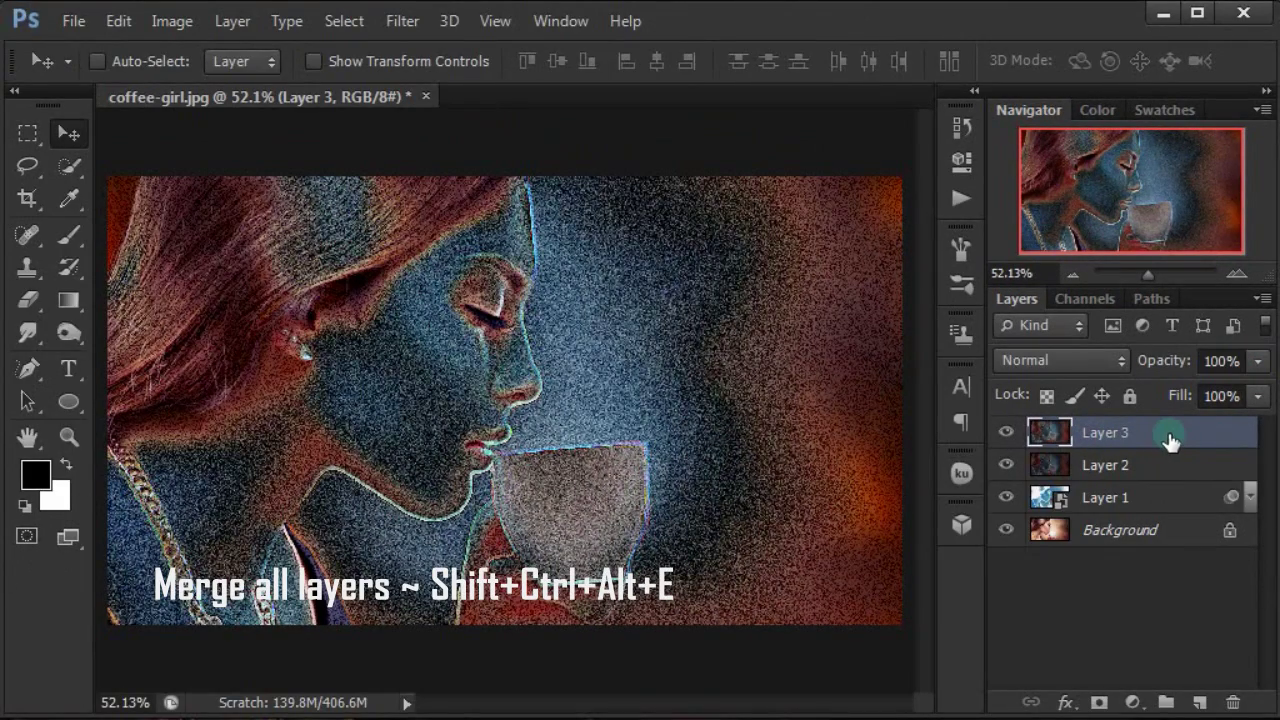
double_click(1100, 432)
text(lighten)
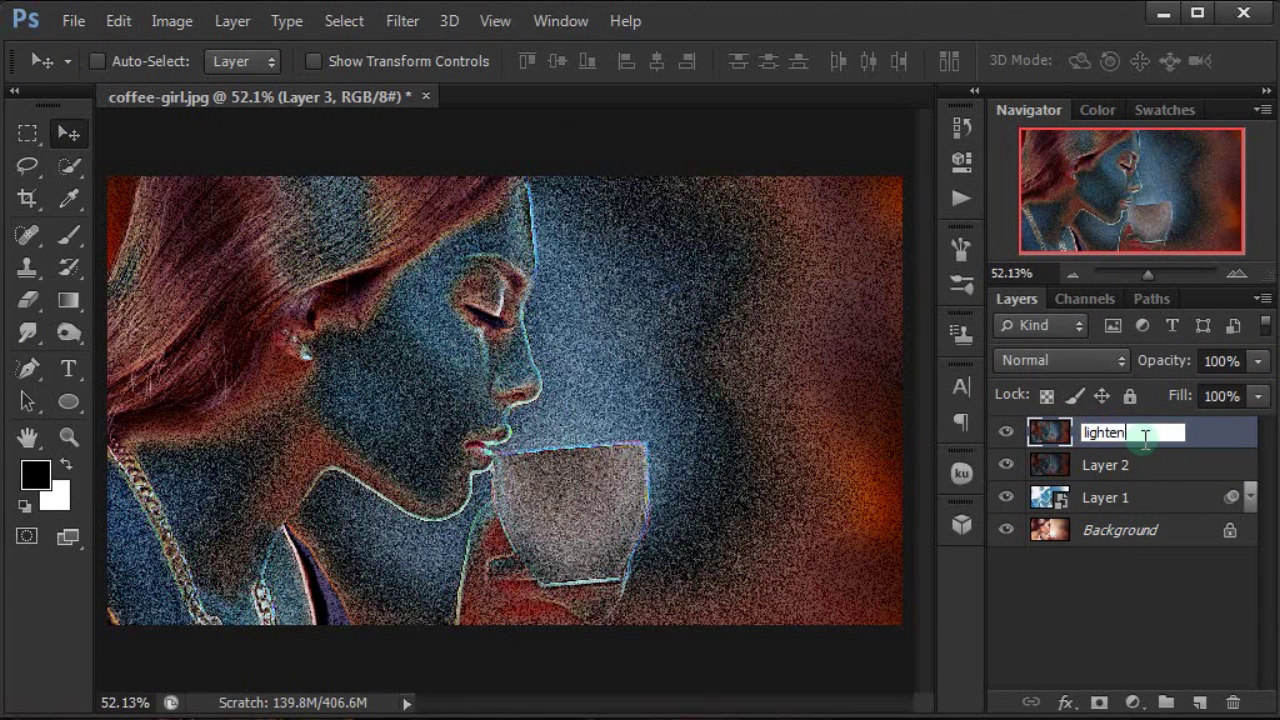
key(Return)
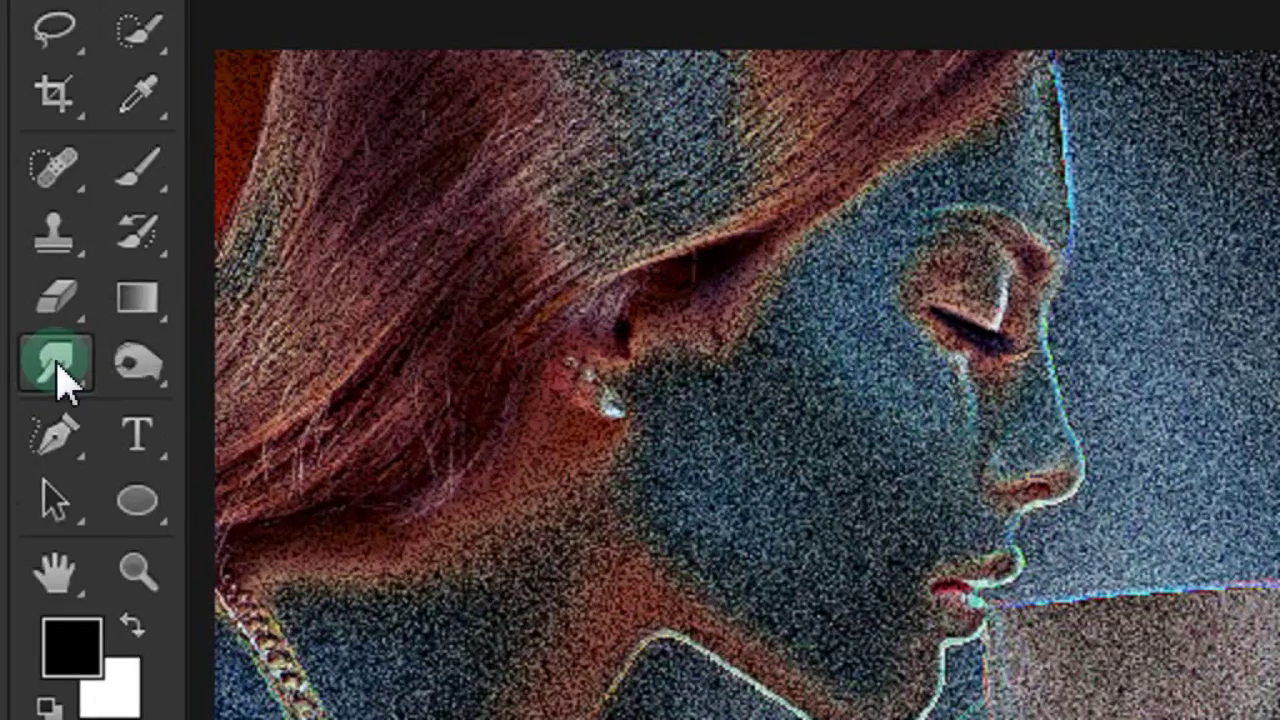
Select the Smudge tool in Lighten mode at 35% strength.
right_click(28, 338)
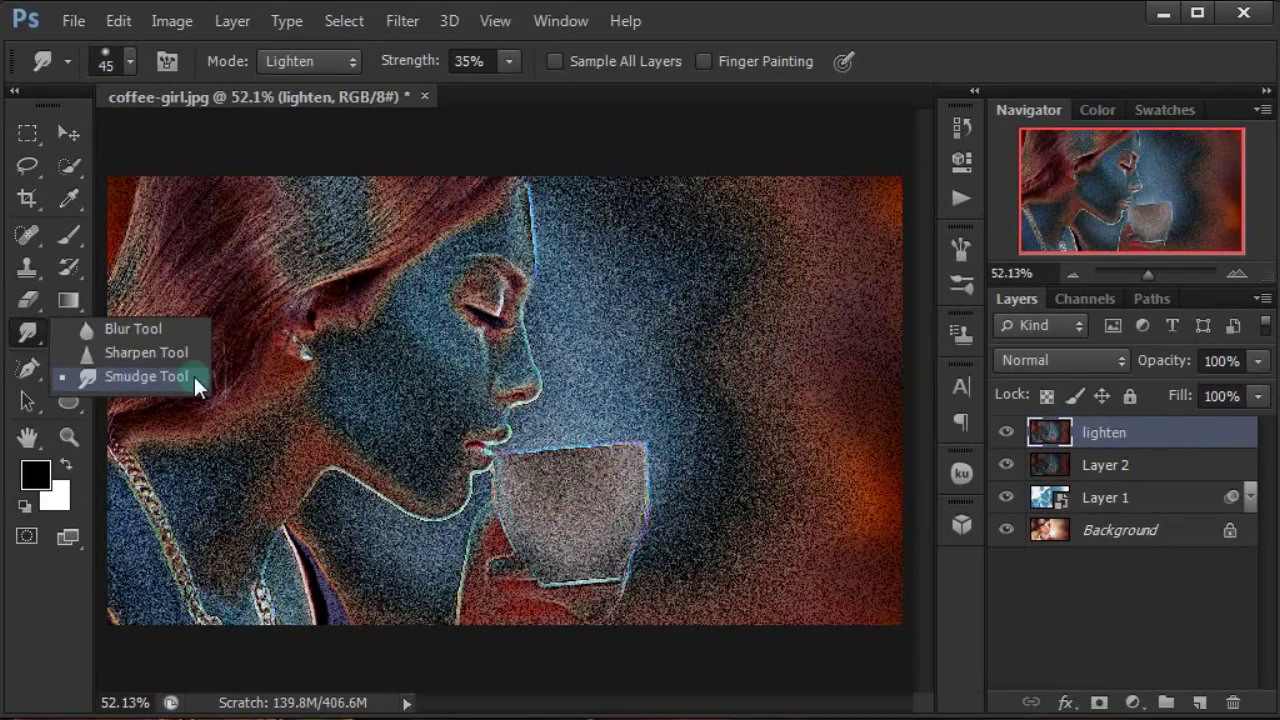
click(190, 375)
click(340, 62)
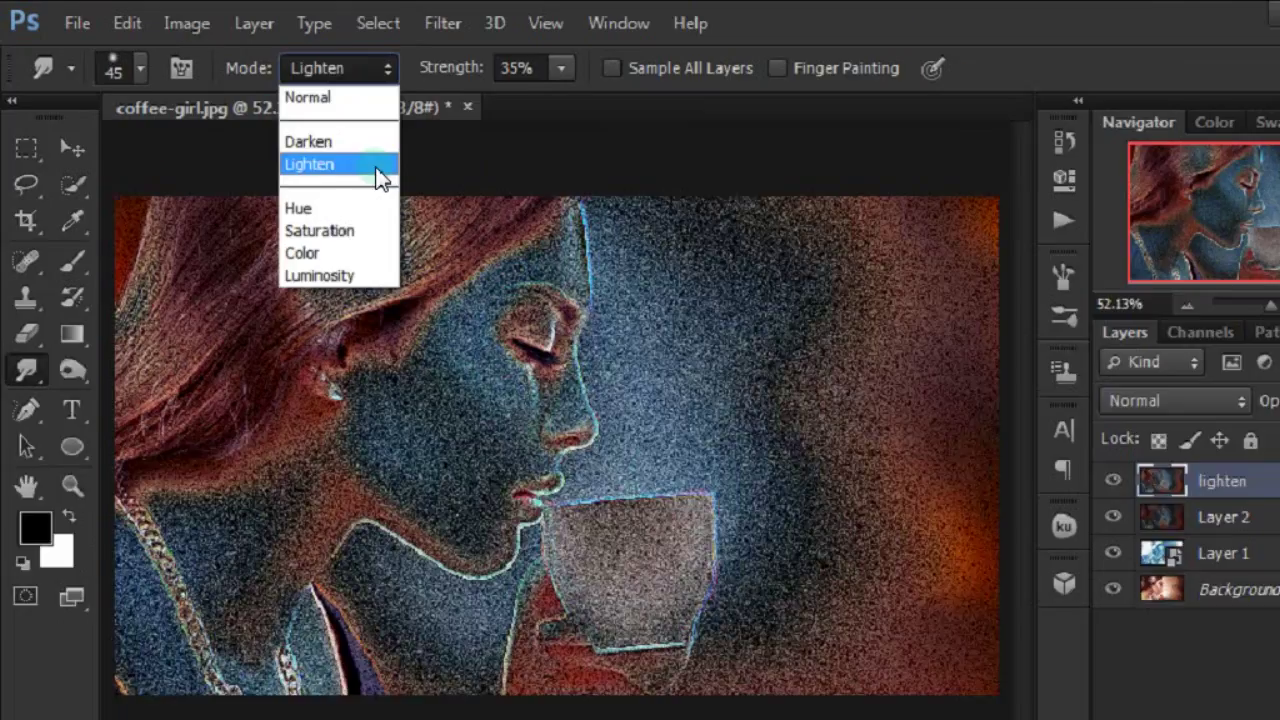
click(647, 304)
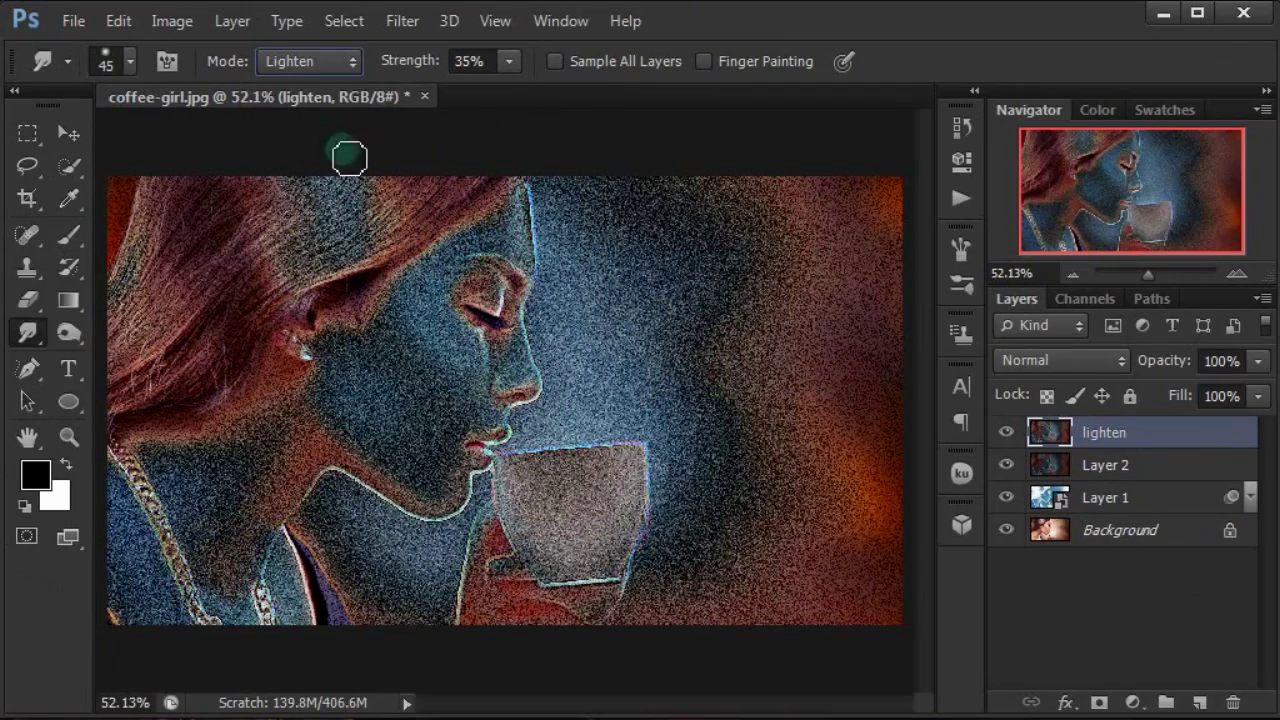
click(481, 66)
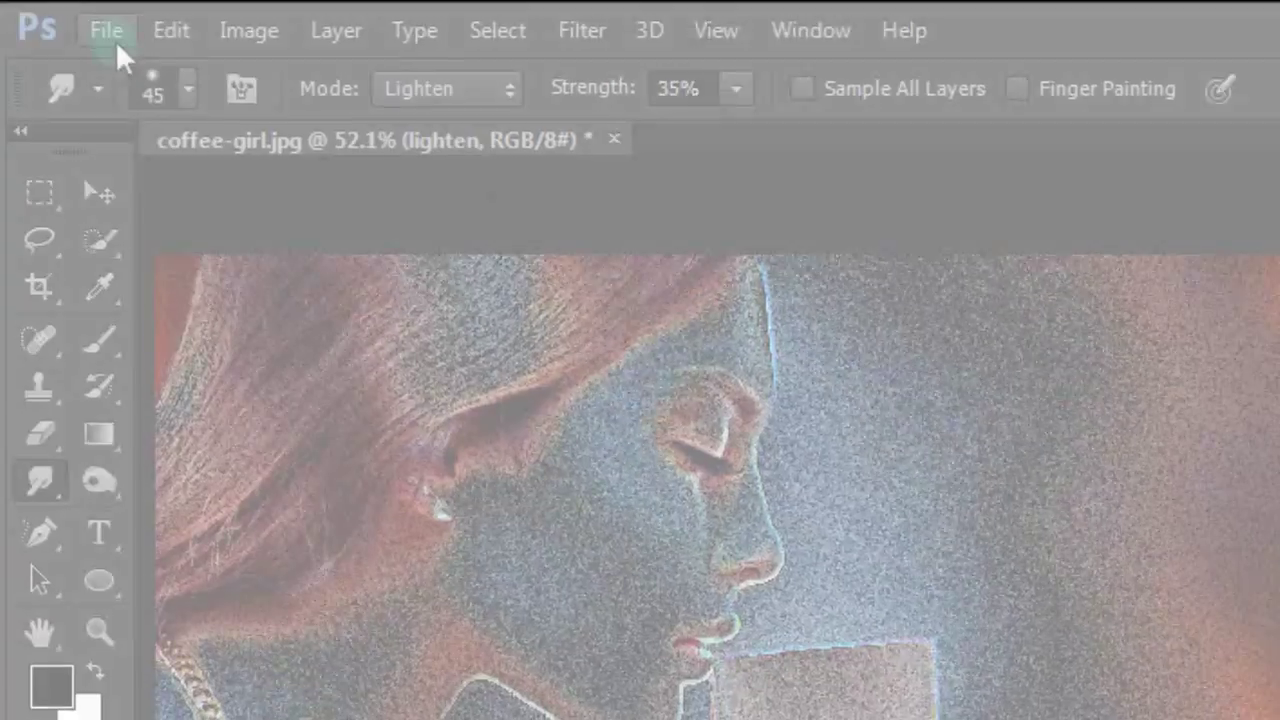
Save the document as the Photoshop file 'artistic-sp'.
click(106, 30)
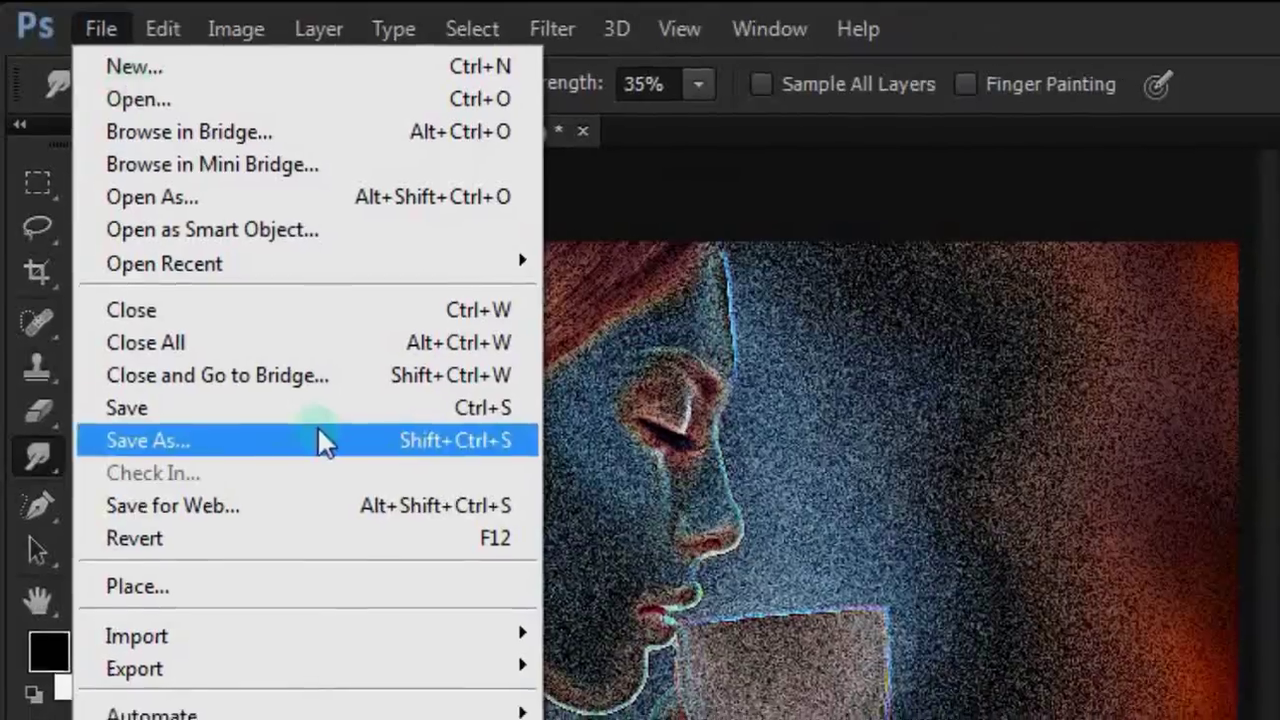
click(318, 437)
text(artistic-sp)
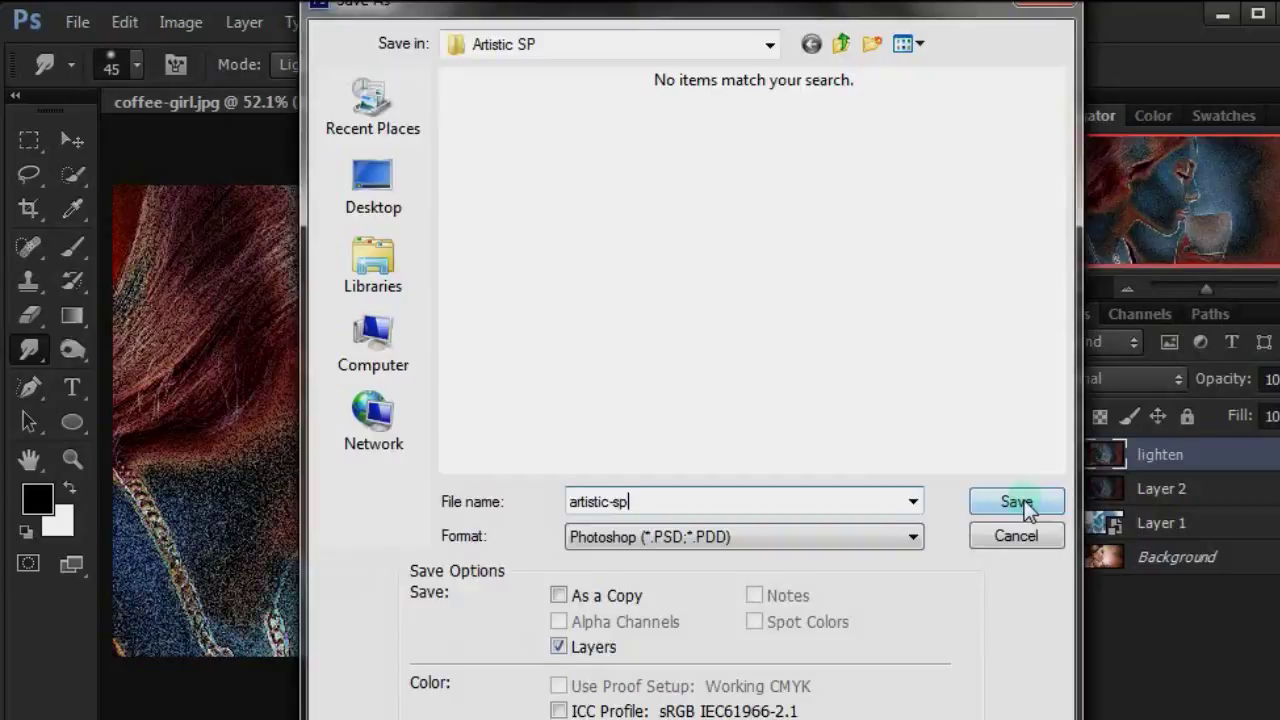
click(1151, 567)
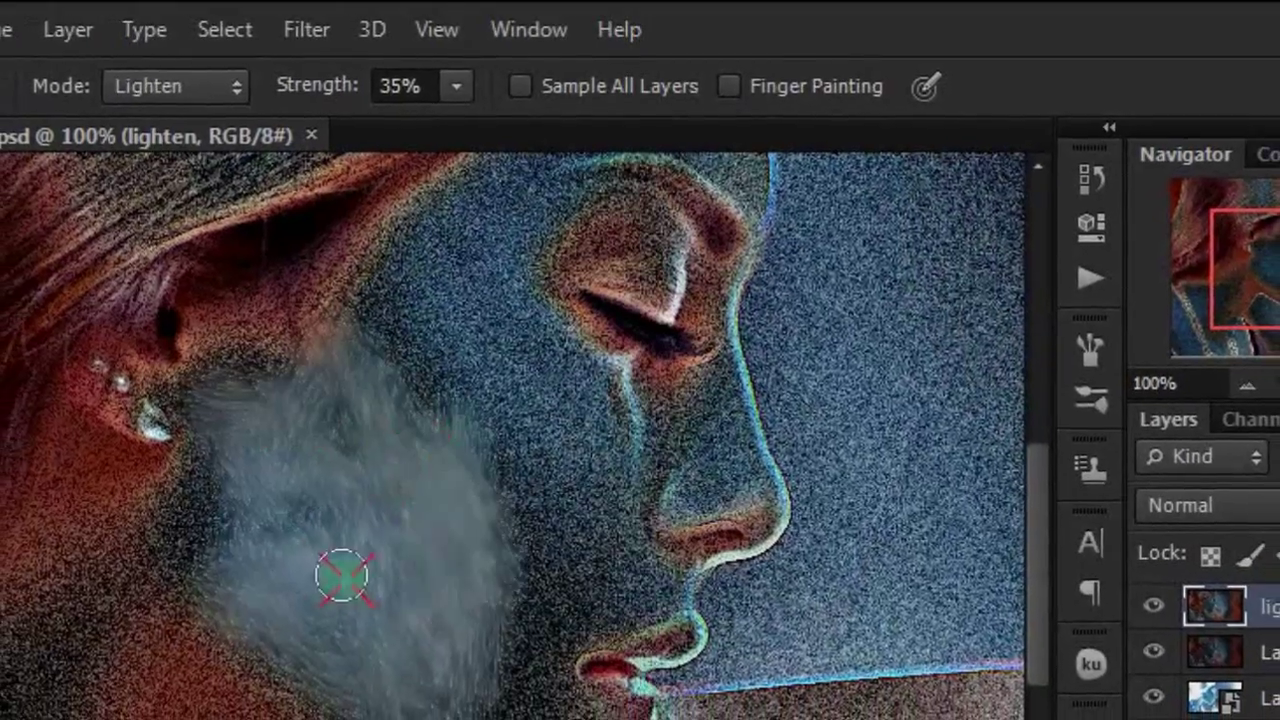
Smudge the cheek toward the lips and the skin up to the temple and forehead.
mouse_move(342, 577)
mouse_down()
mouse_move(354, 451)
mouse_move(600, 586)
mouse_move(211, 471)
mouse_move(285, 634)
mouse_move(351, 608)
mouse_move(206, 471)
mouse_move(540, 555)
mouse_move(557, 420)
mouse_move(286, 426)
mouse_move(606, 417)
mouse_move(632, 322)
mouse_move(429, 223)
mouse_move(563, 400)
mouse_move(446, 489)
mouse_move(542, 395)
mouse_up()
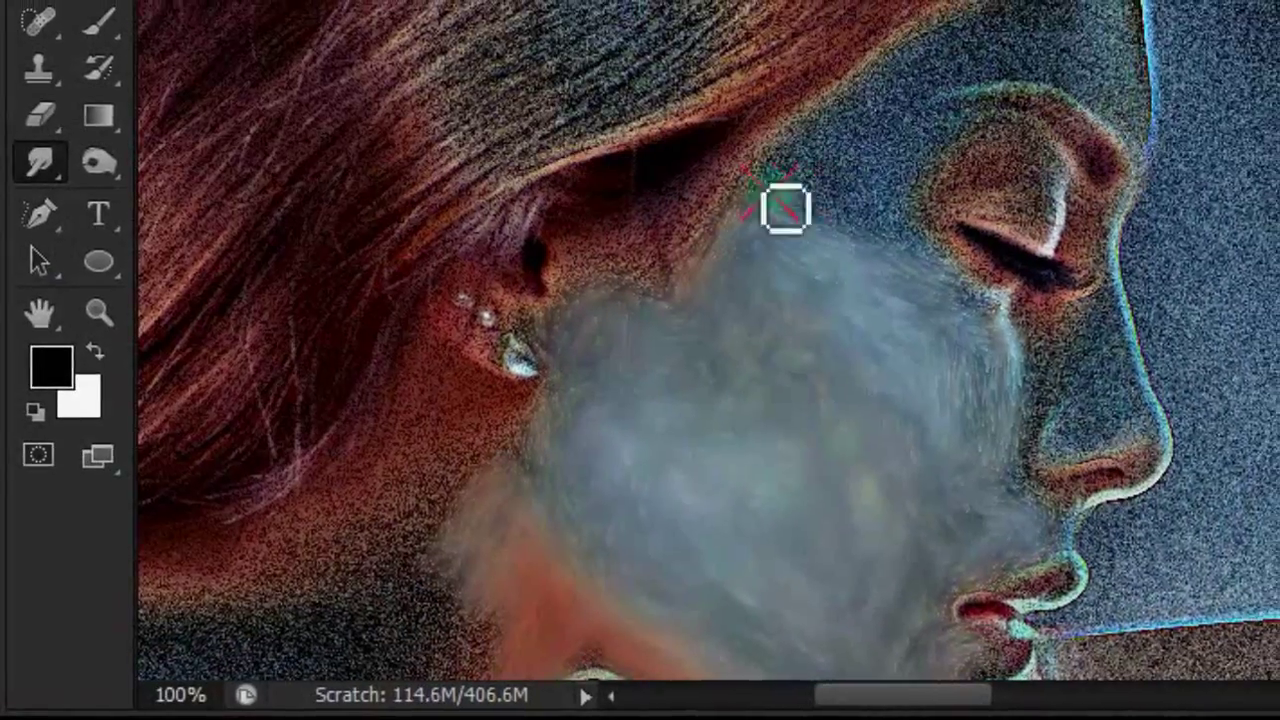
mouse_move(785, 208)
mouse_down()
mouse_move(894, 63)
mouse_move(1091, 5)
mouse_move(906, 190)
mouse_up()
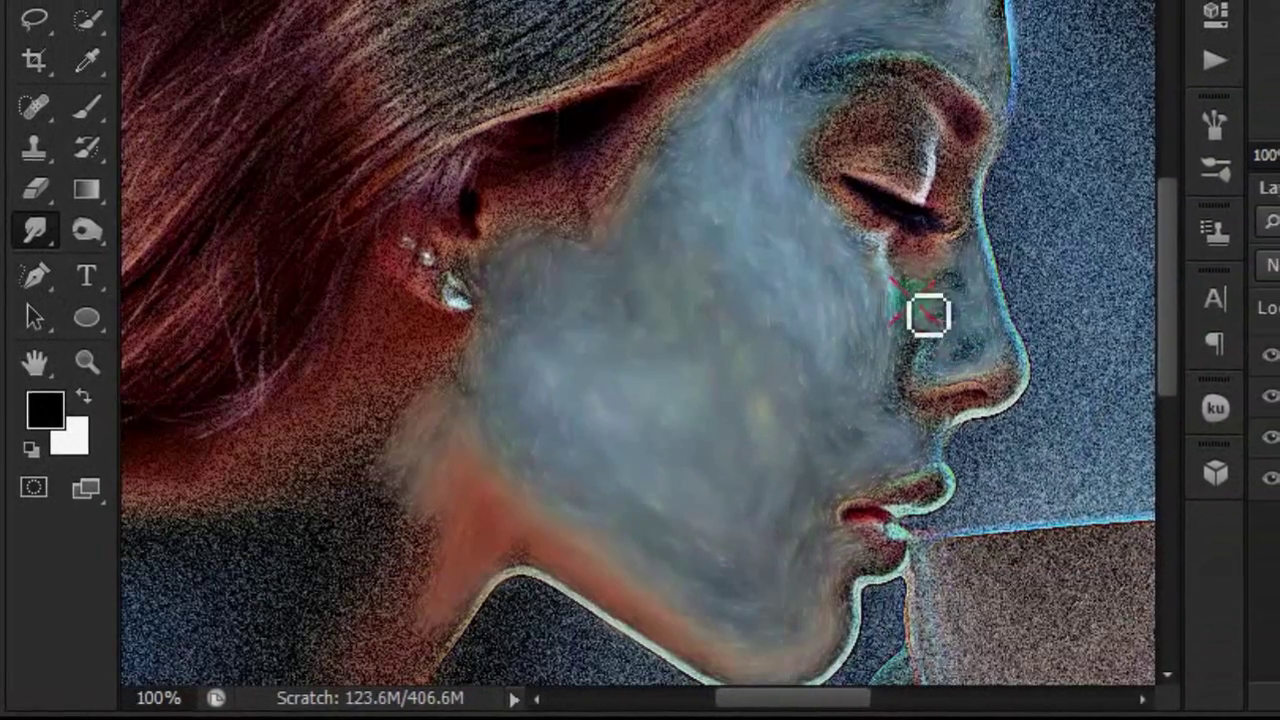
key(ctrl+plus)
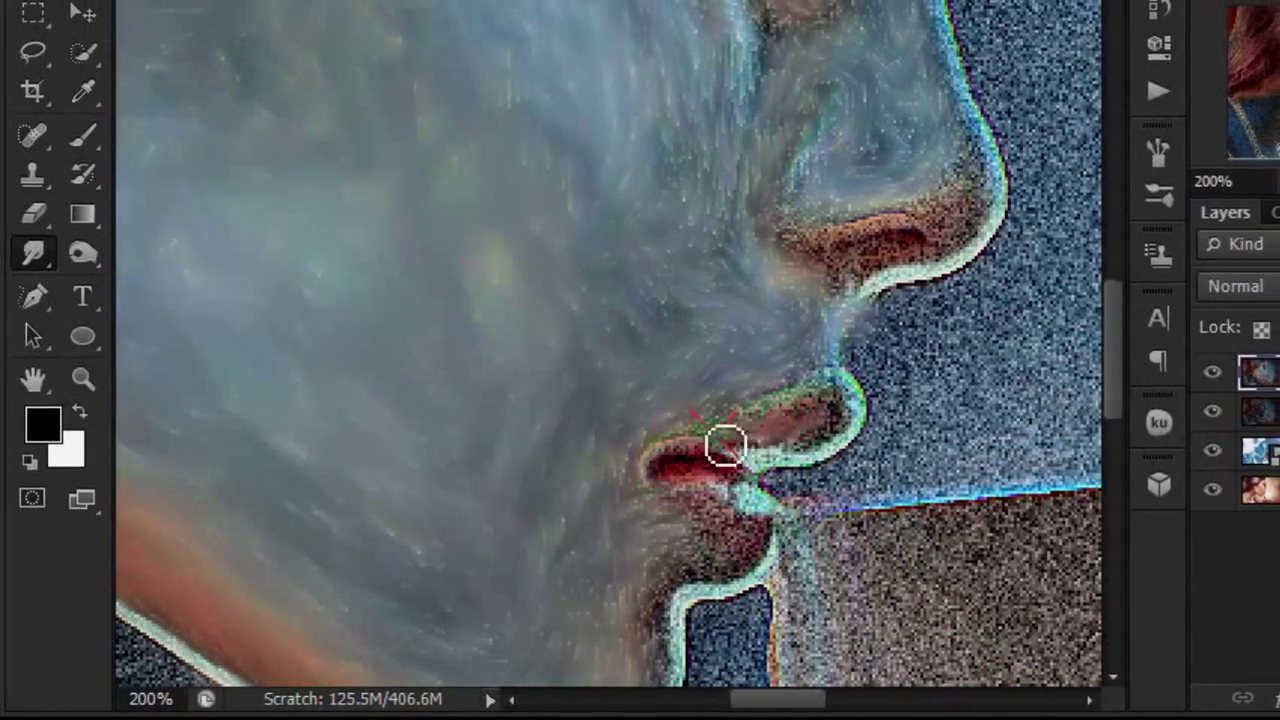
scroll(716, 291, down, 3)
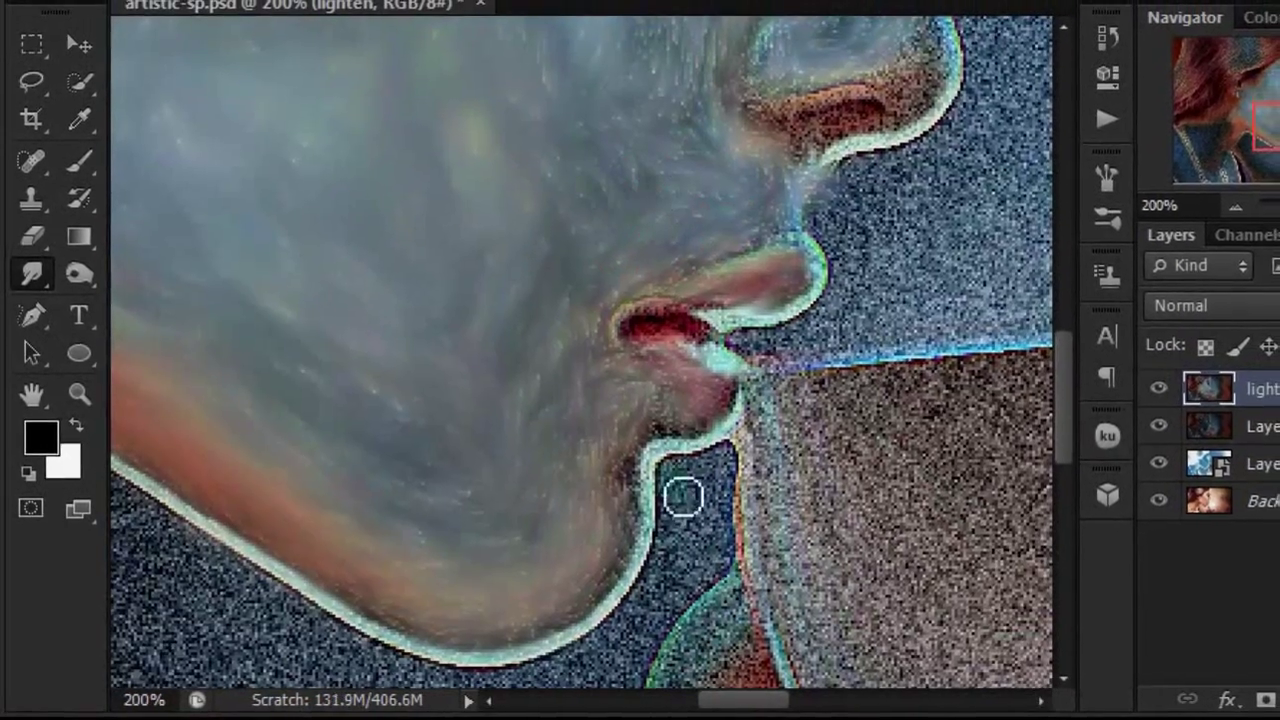
scroll(561, 467, up, 5)
key(ctrl+minus)
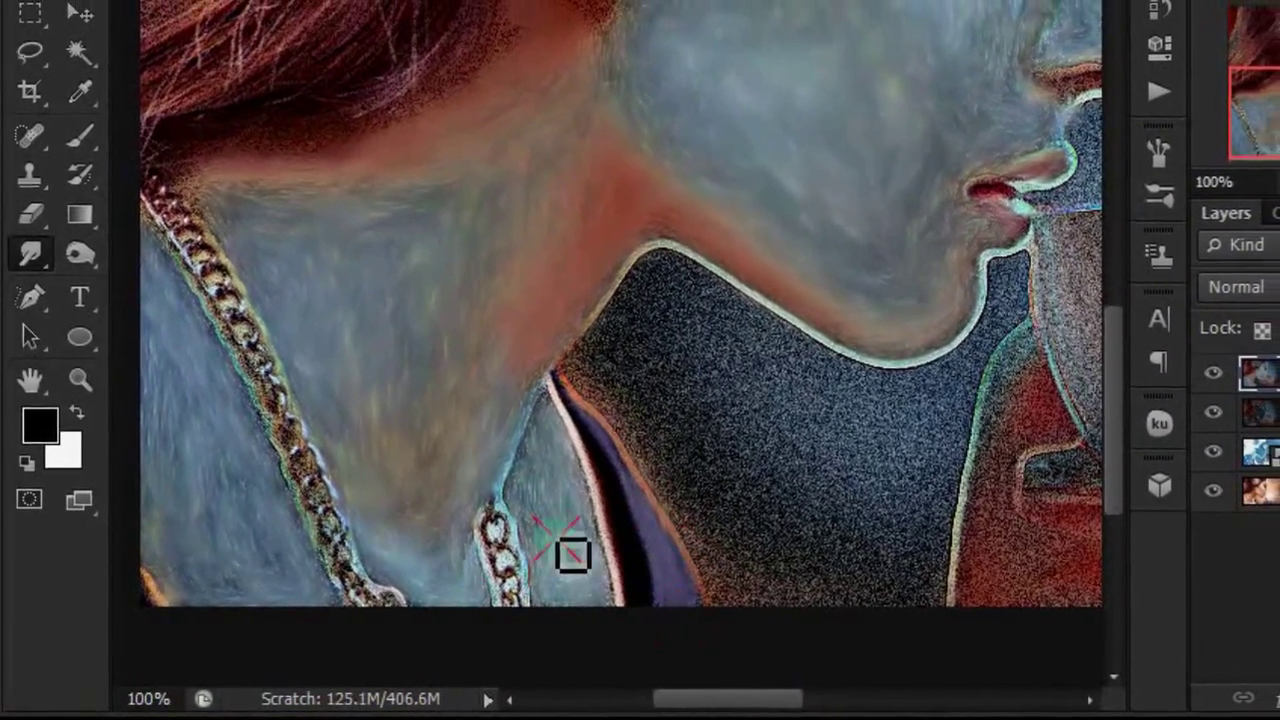
Zoom to 200% and scroll down to the hair, chain and neck area.
key(ctrl+plus)
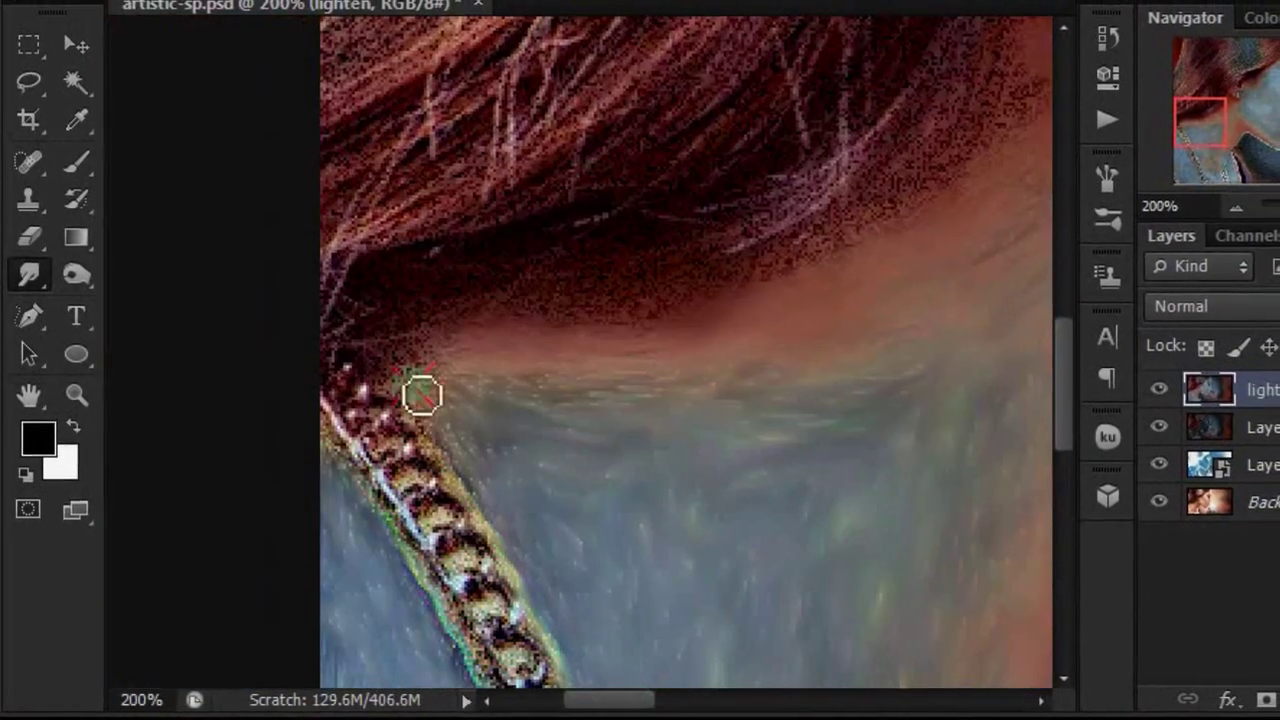
scroll(421, 397, down, 2)
scroll(437, 294, down, 2)
scroll(491, 263, down, 2)
scroll(575, 512, down, 2)
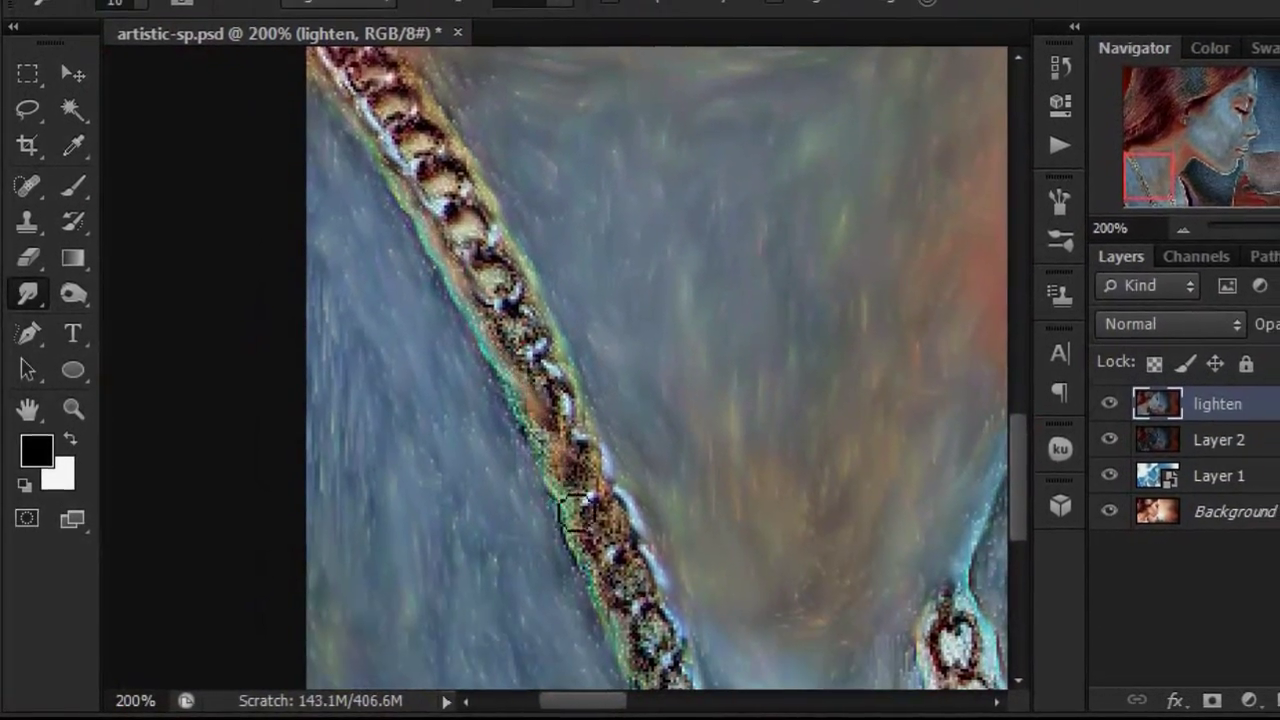
scroll(560, 500, down, 2)
scroll(420, 490, right, 4)
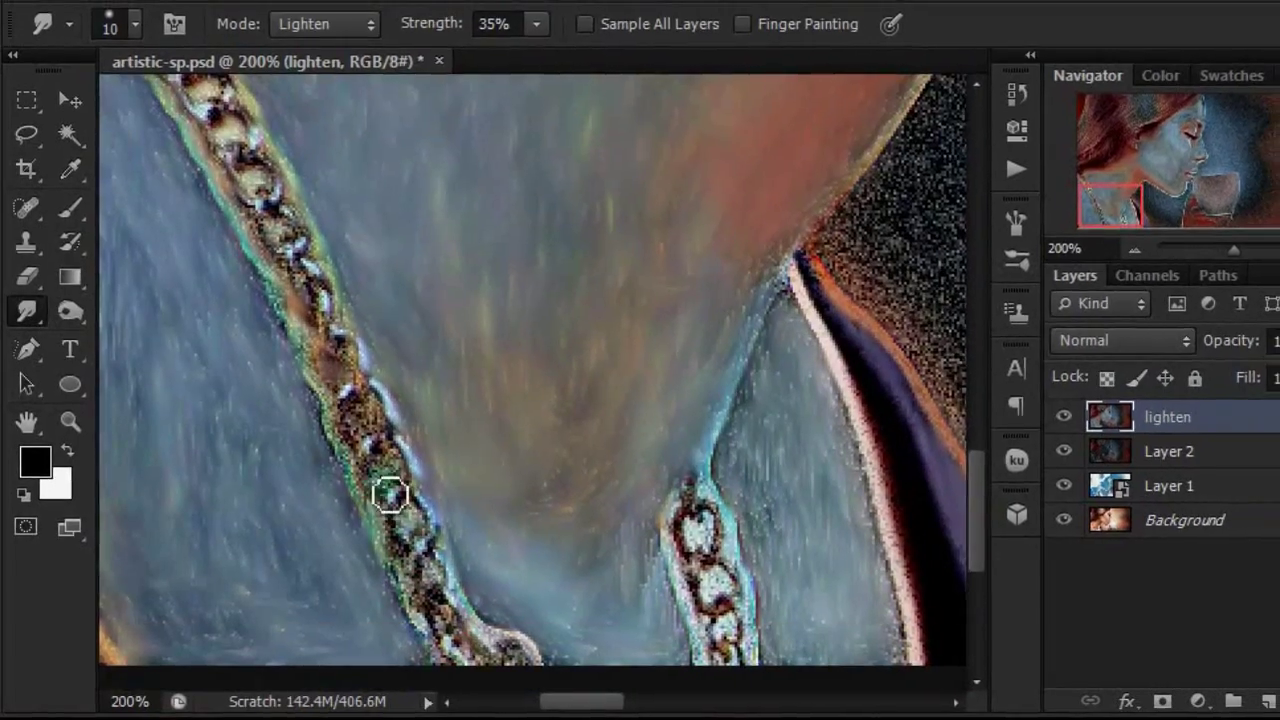
scroll(390, 494, down, 2)
At 66.7% zoom, smudge the hair above and to the left of the ear.
key(ctrl+minus)
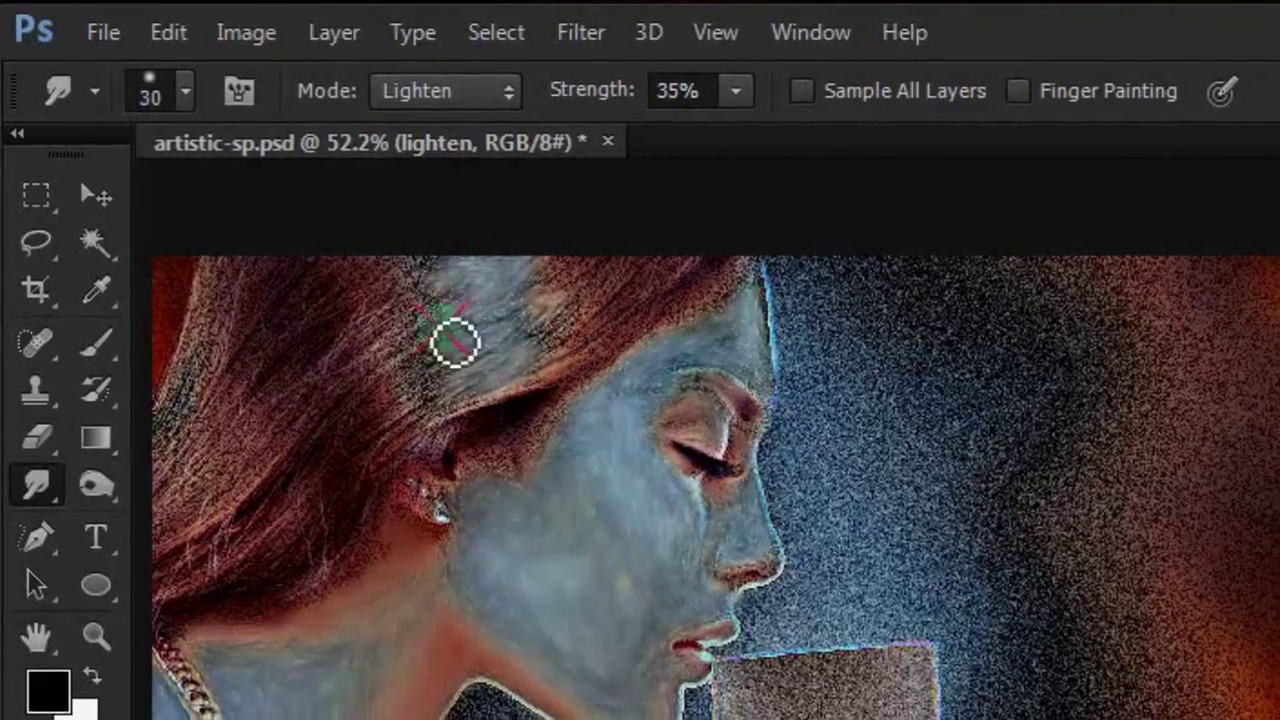
key(ctrl+plus)
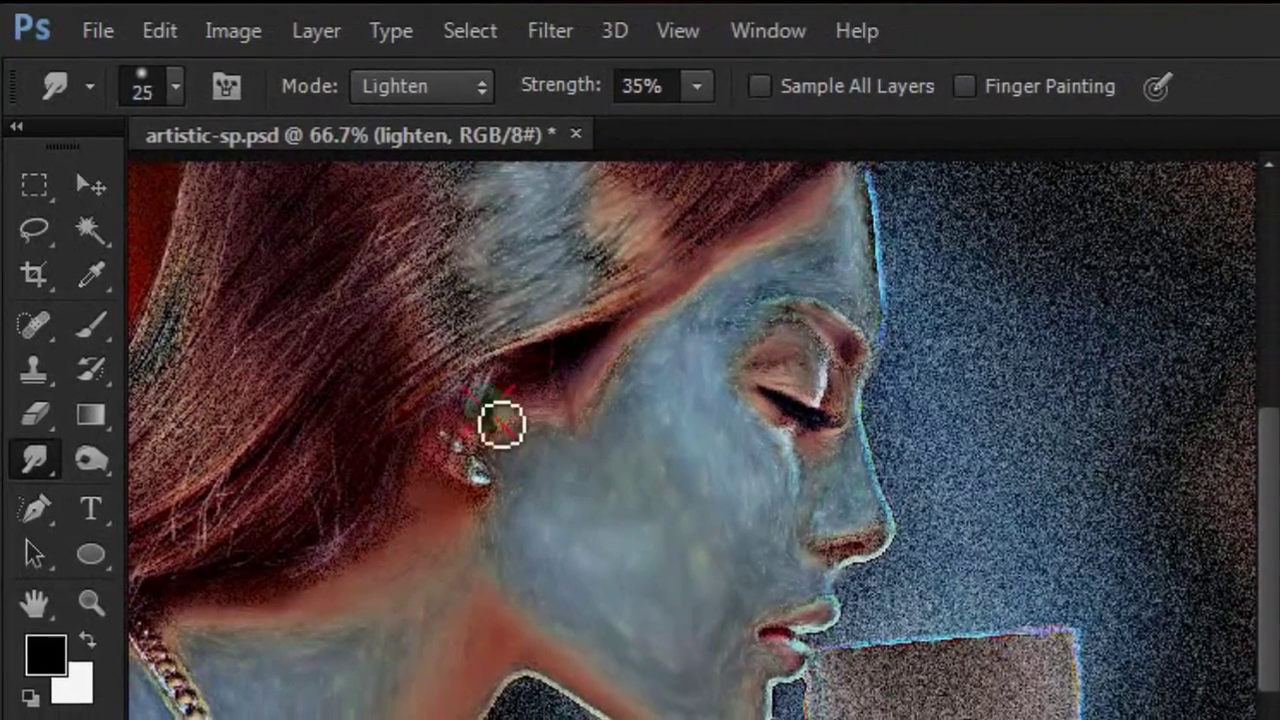
drag(502, 425, 512, 297)
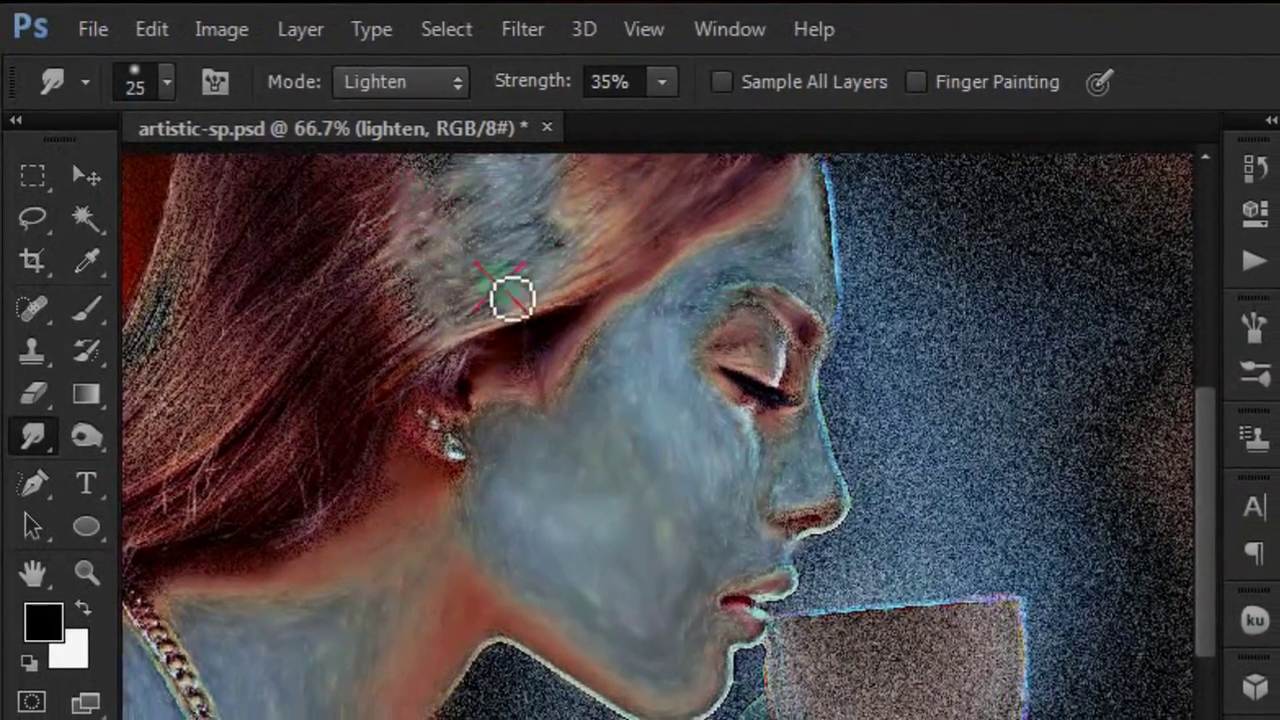
mouse_move(406, 257)
mouse_down()
mouse_move(281, 320)
mouse_move(380, 291)
mouse_move(189, 546)
mouse_move(527, 284)
mouse_move(246, 357)
mouse_move(209, 171)
mouse_move(214, 260)
mouse_up()
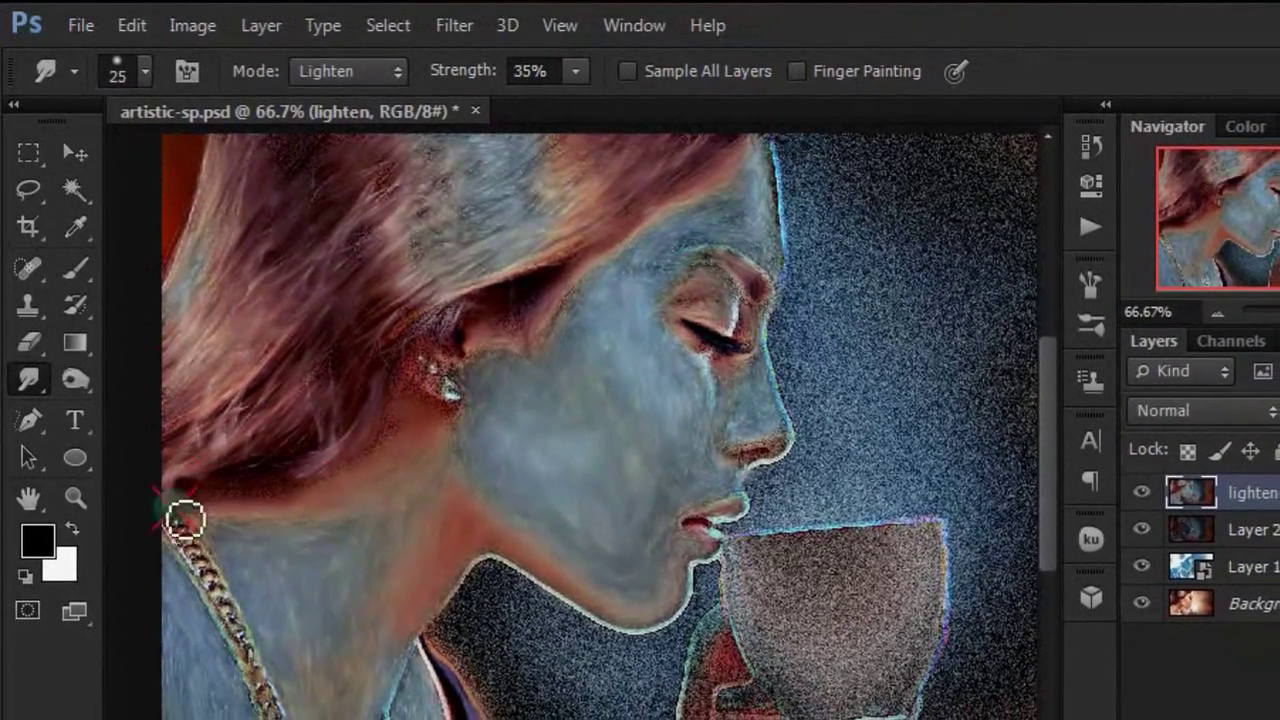
Fit the image in view and smudge the grainy steam and background into soft strokes.
key(ctrl+plus)
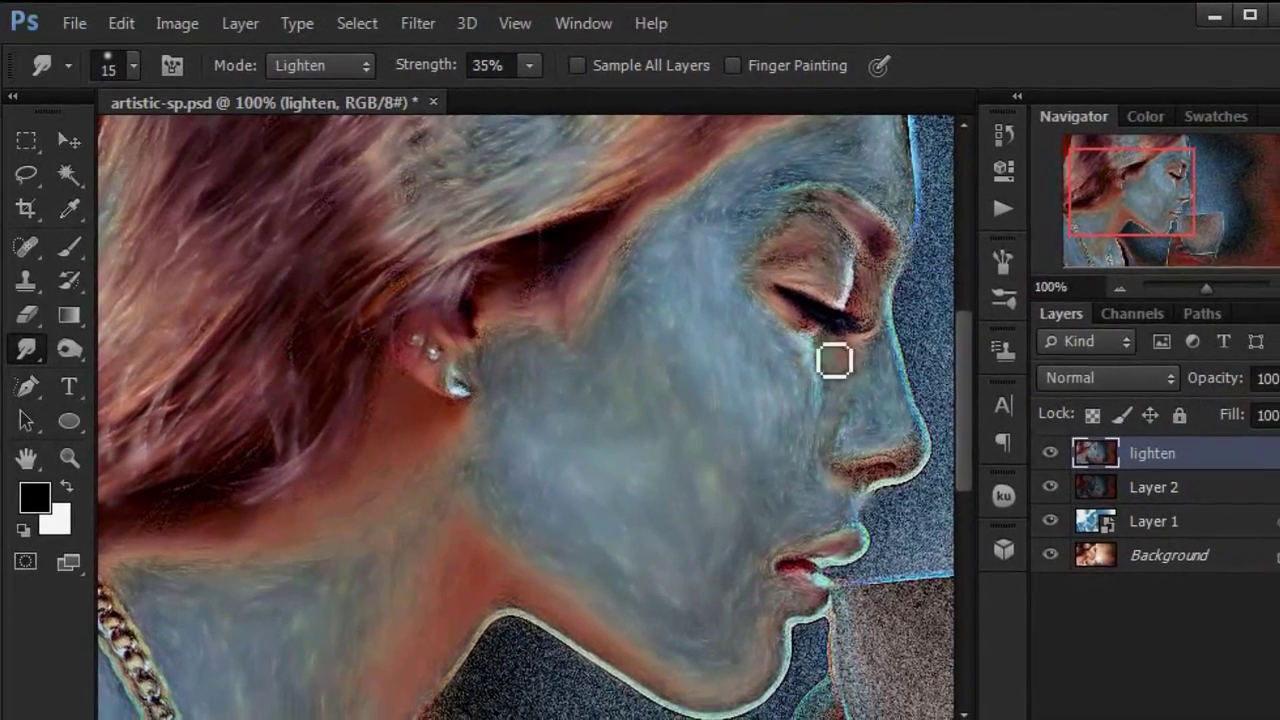
scroll(437, 213, up, 3)
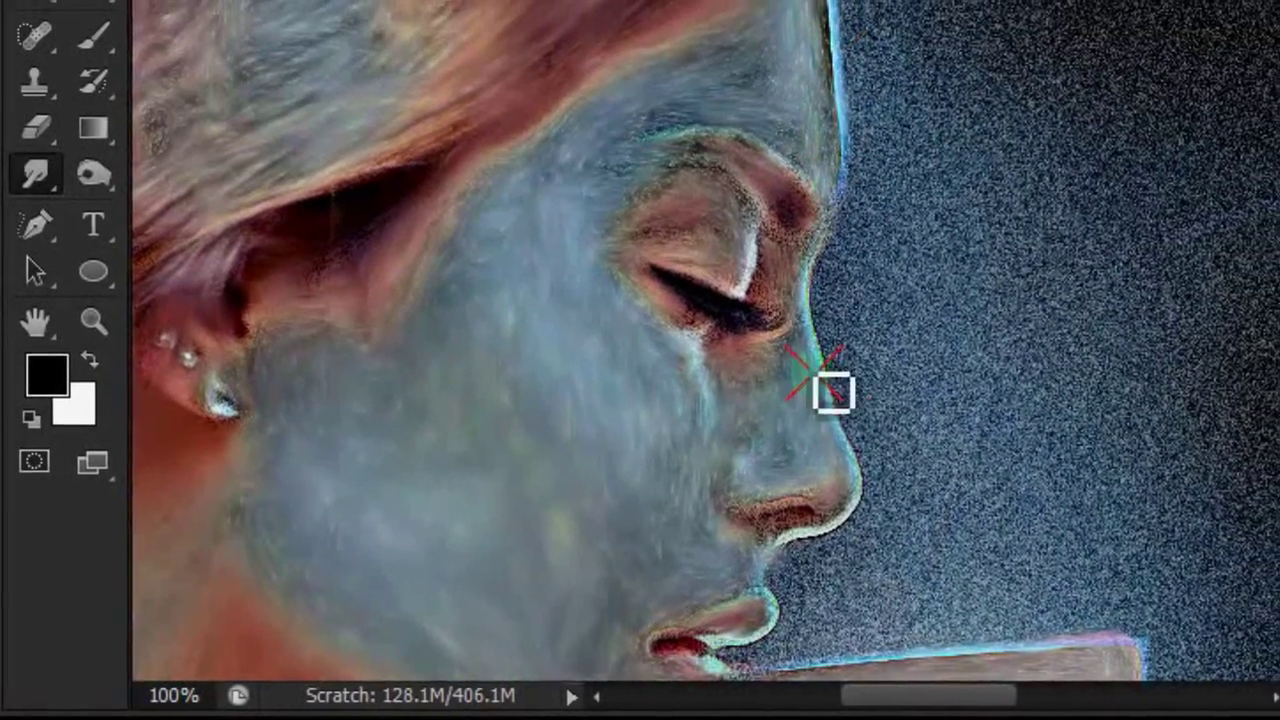
scroll(705, 418, down, 5)
scroll(1115, 462, down, 2)
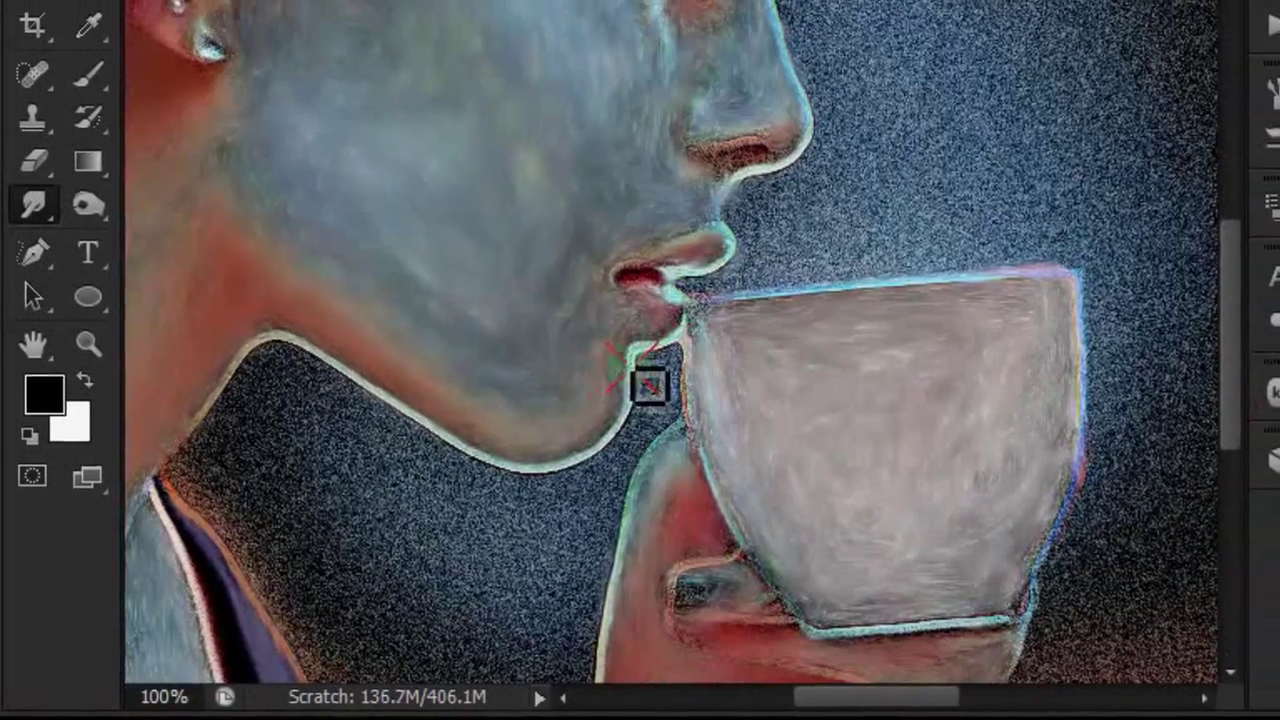
scroll(960, 626, down, 1)
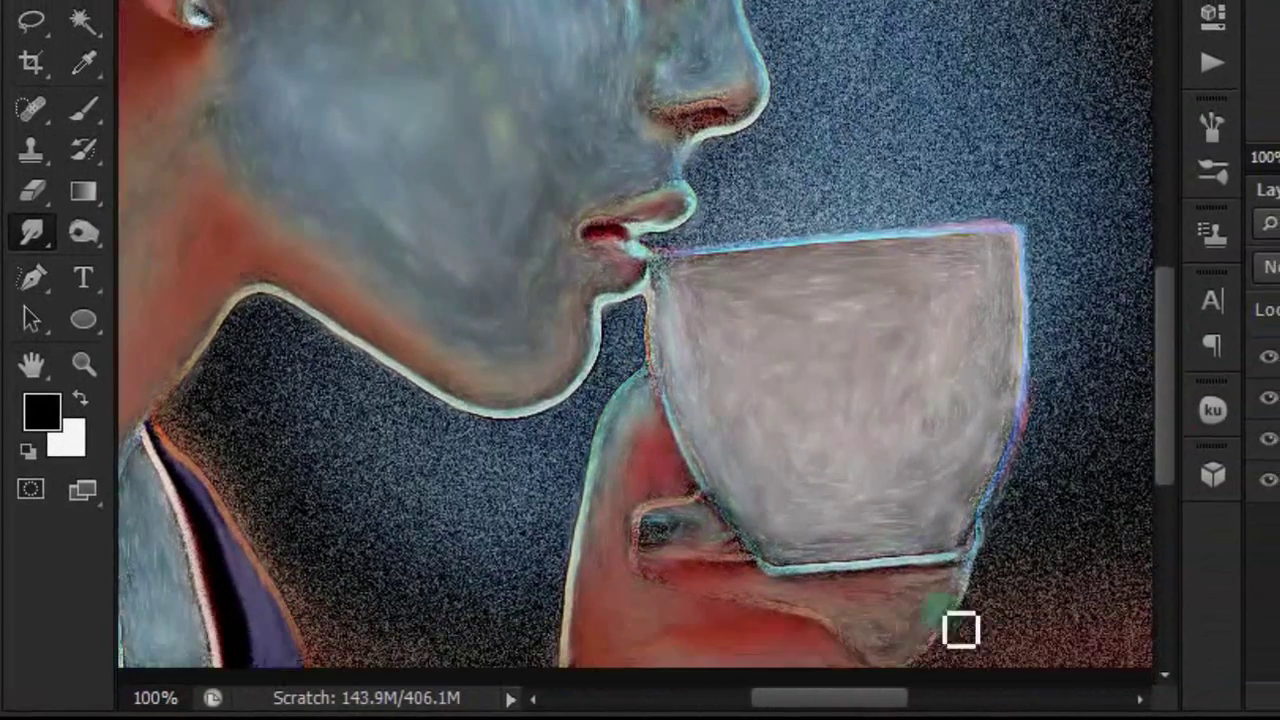
key(ctrl+0)
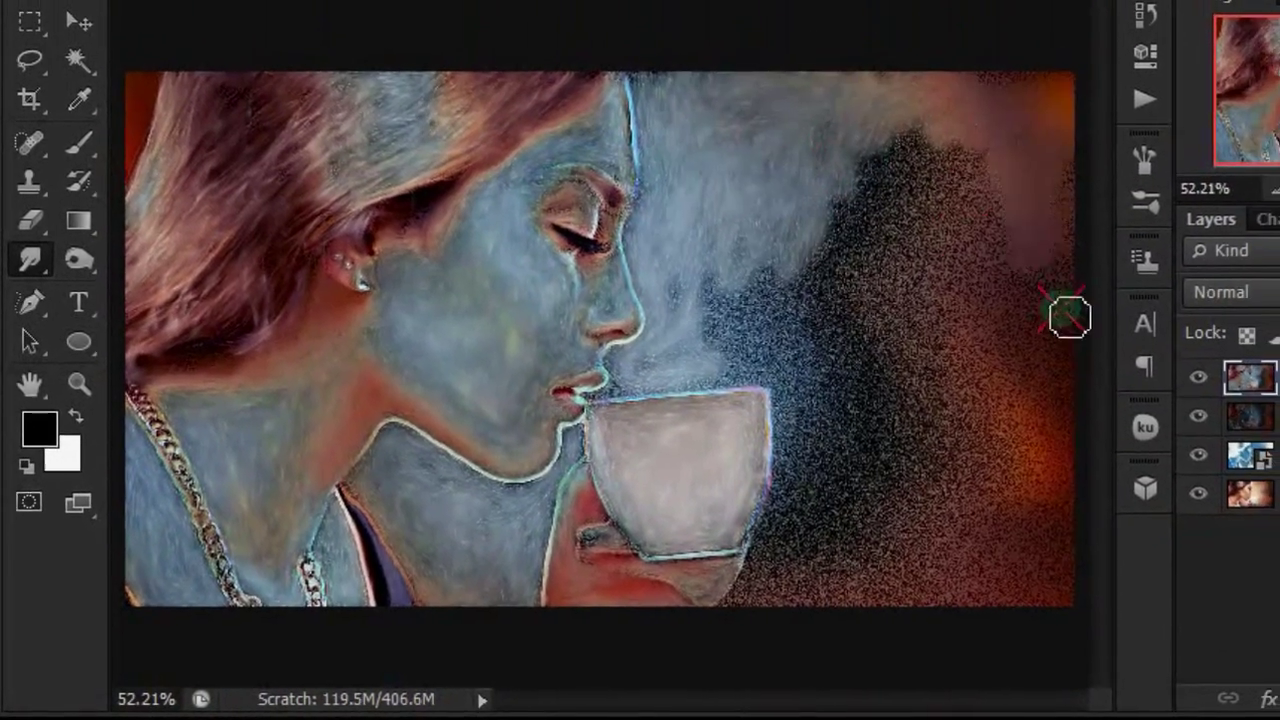
drag(766, 90, 804, 565)
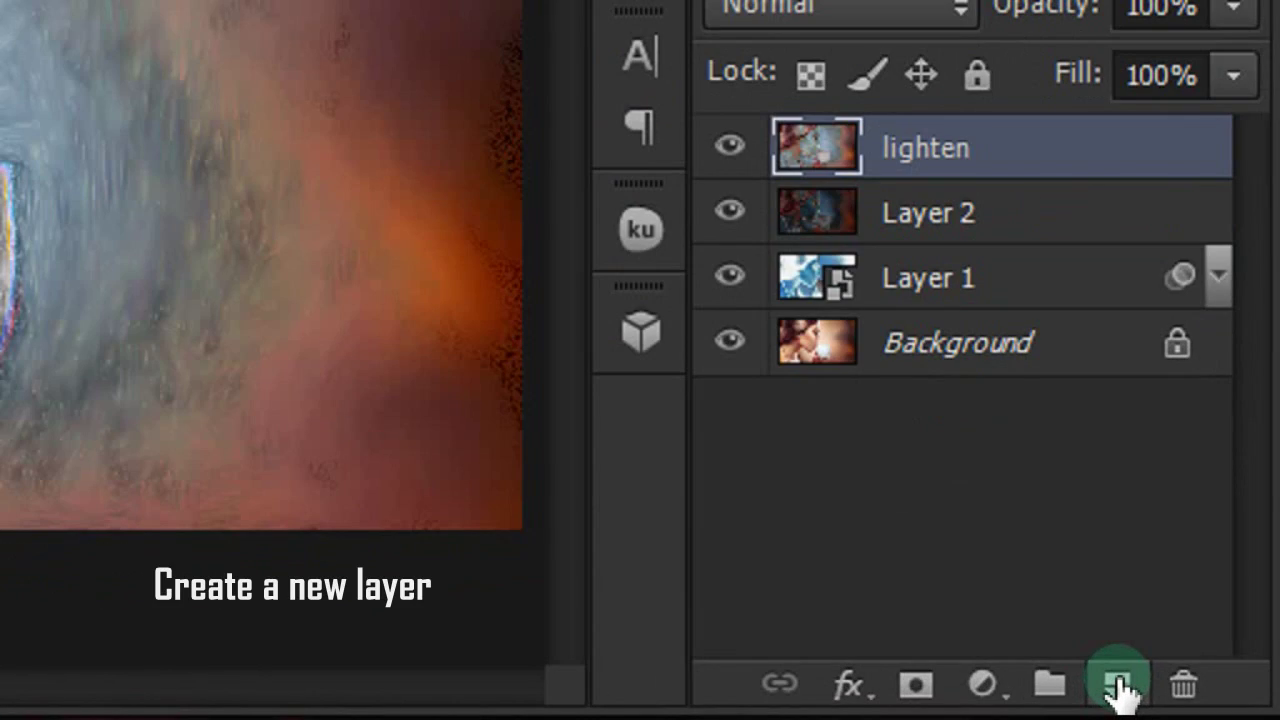
Add a new layer and load the Color Harmonies 1 gradient set into the Gradient tool.
click(1118, 686)
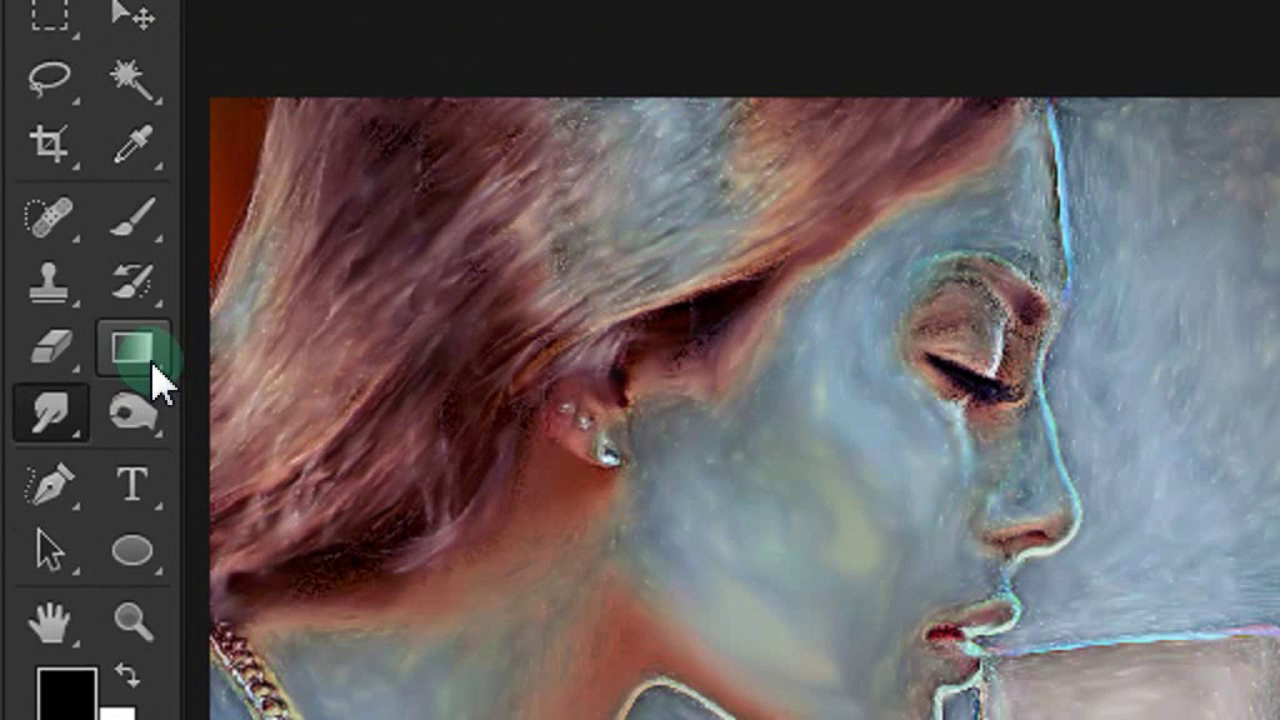
click(72, 312)
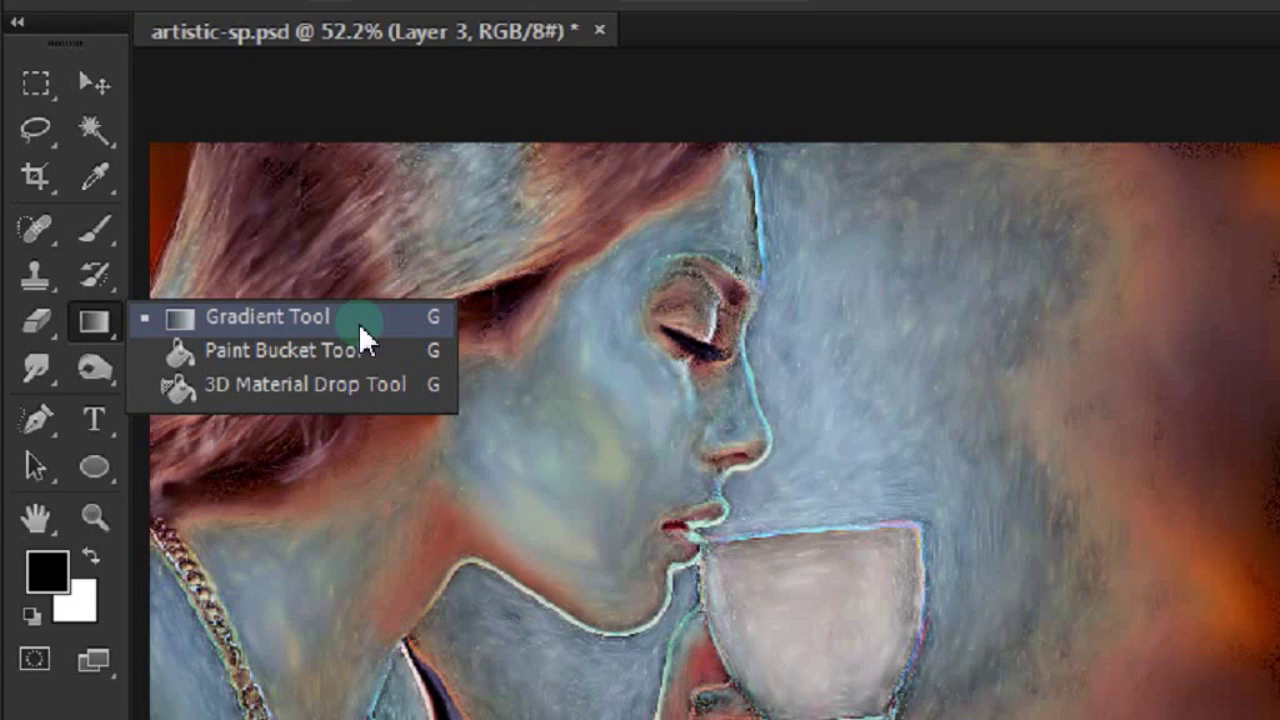
click(358, 320)
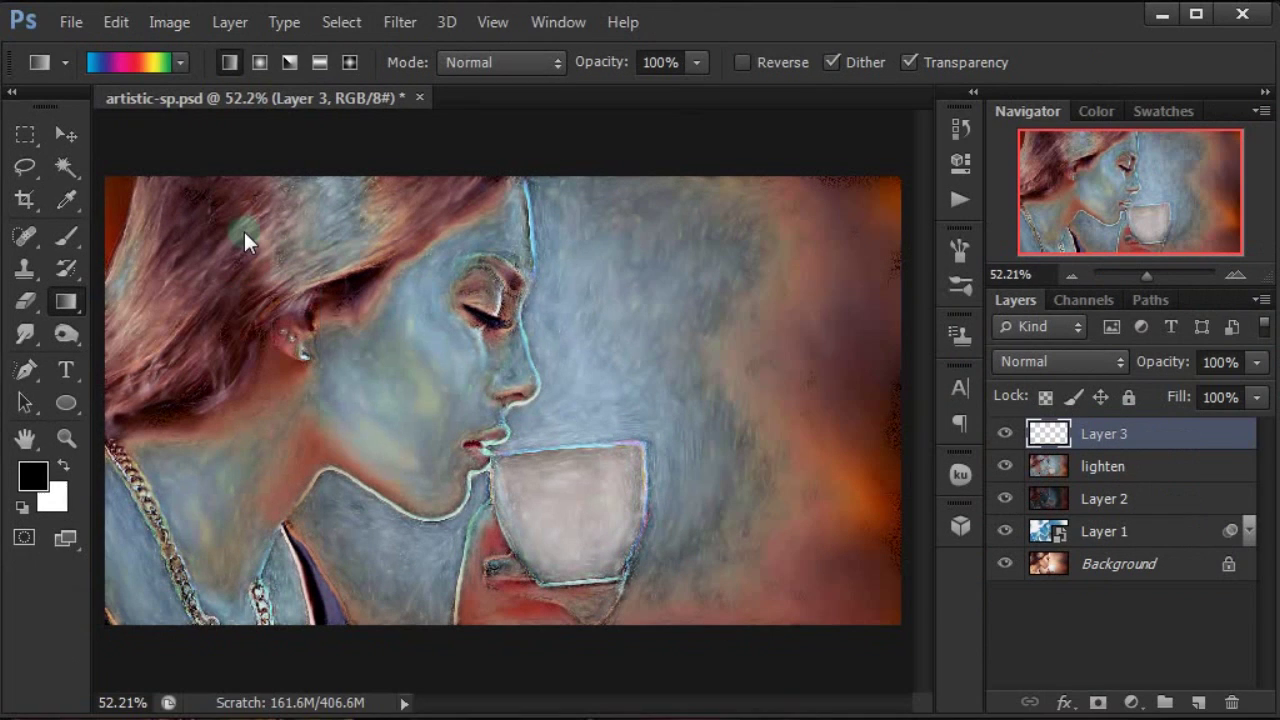
click(183, 61)
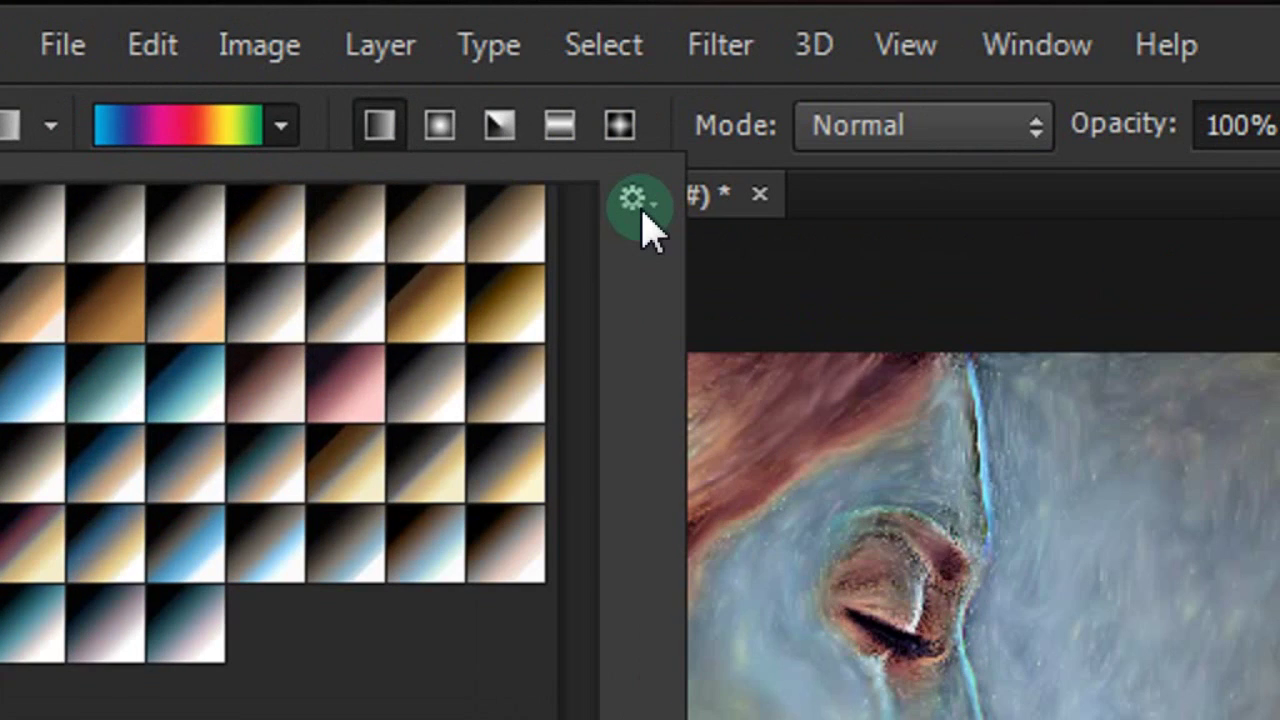
click(358, 101)
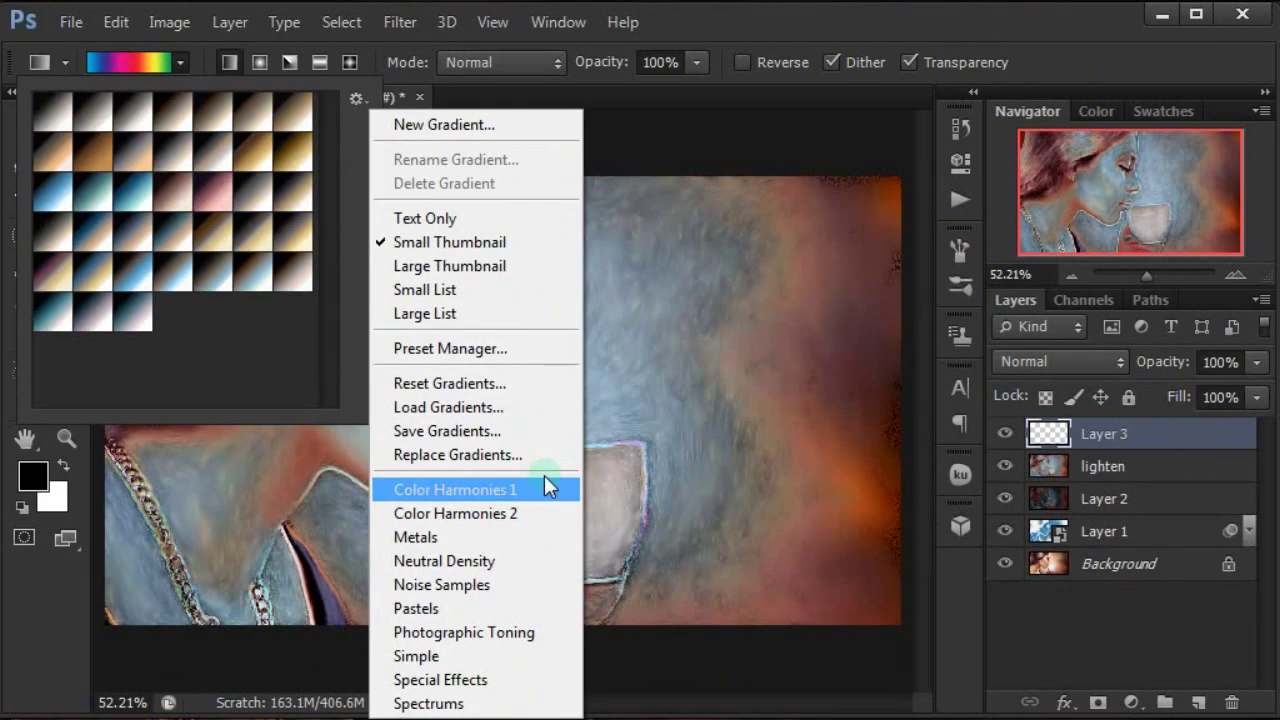
click(544, 475)
click(540, 305)
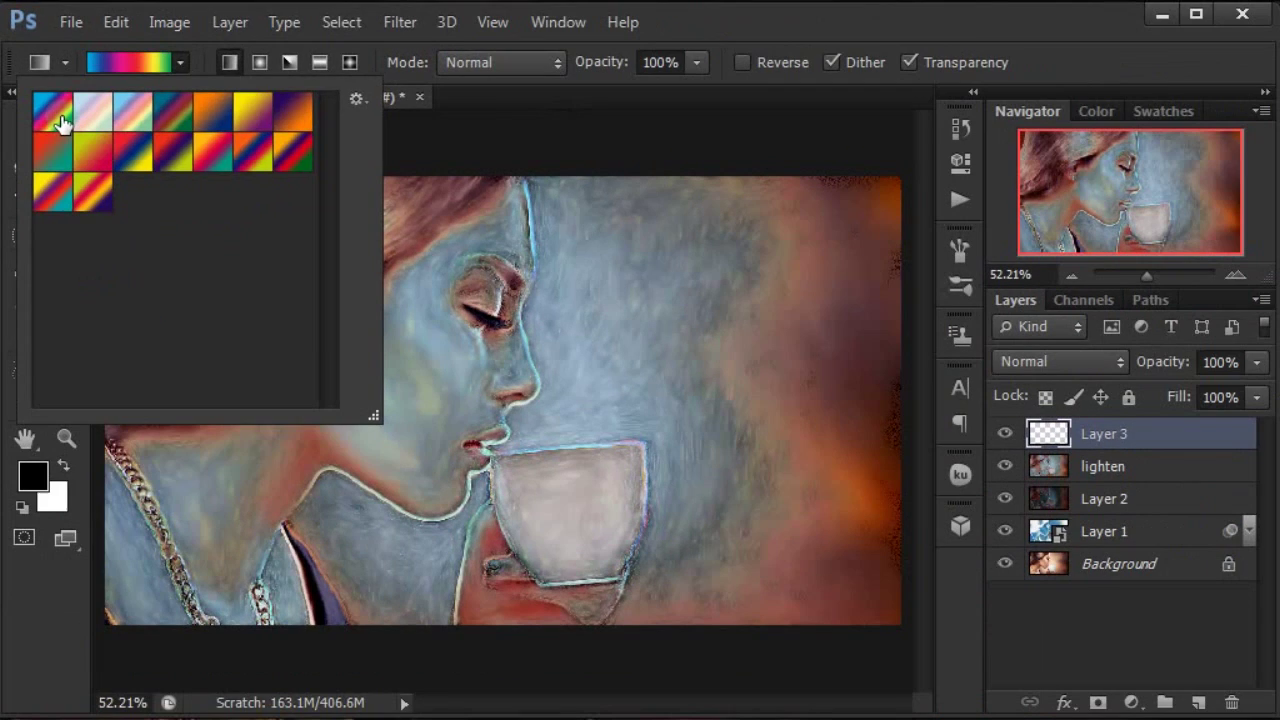
Fill the layer with a diagonal spectrum gradient and blend it in Soft Light.
click(813, 30)
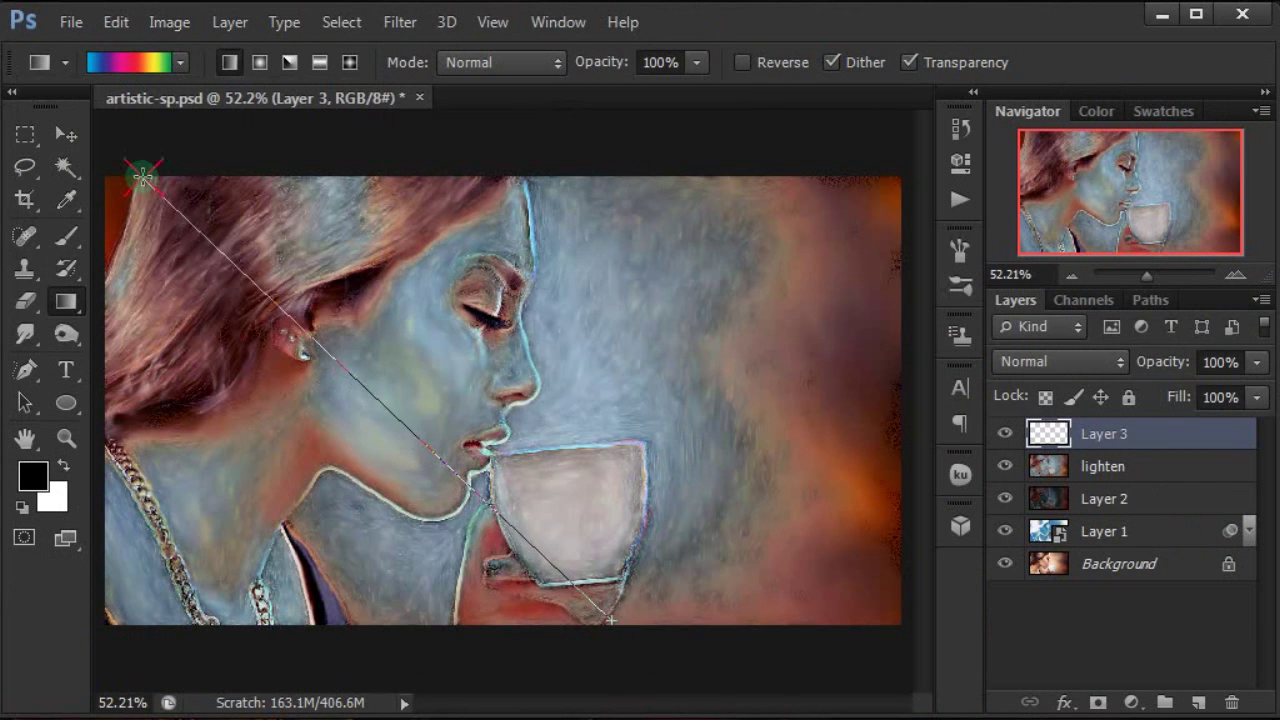
drag(142, 176, 640, 550)
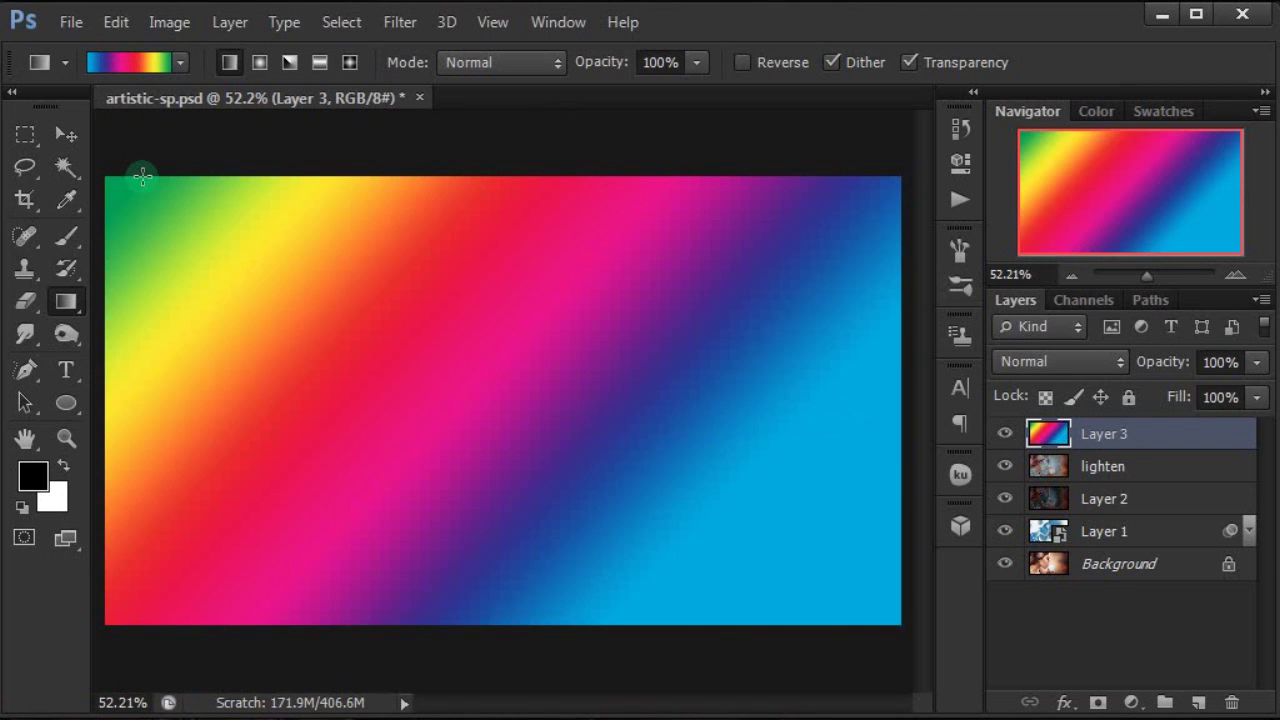
click(1078, 364)
click(1080, 240)
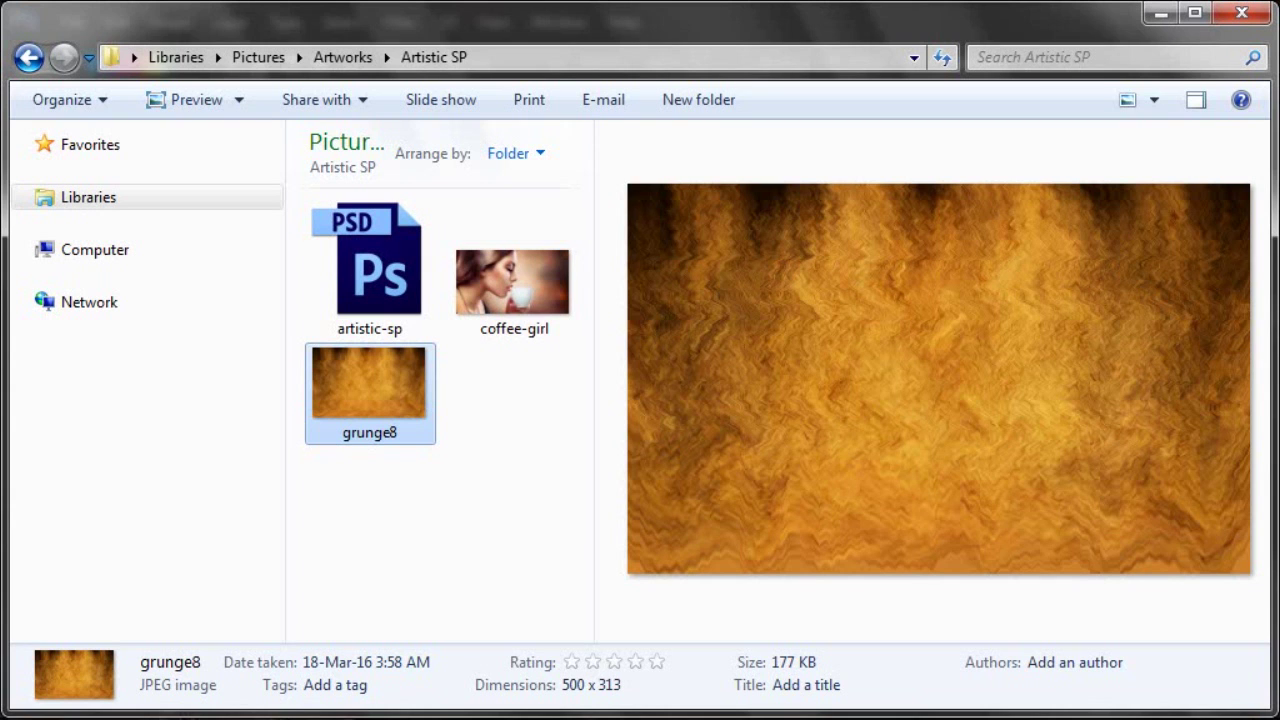
Open grunge8.jpg from the Artistic SP folder in Adobe Photoshop CS6.
right_click(784, 325)
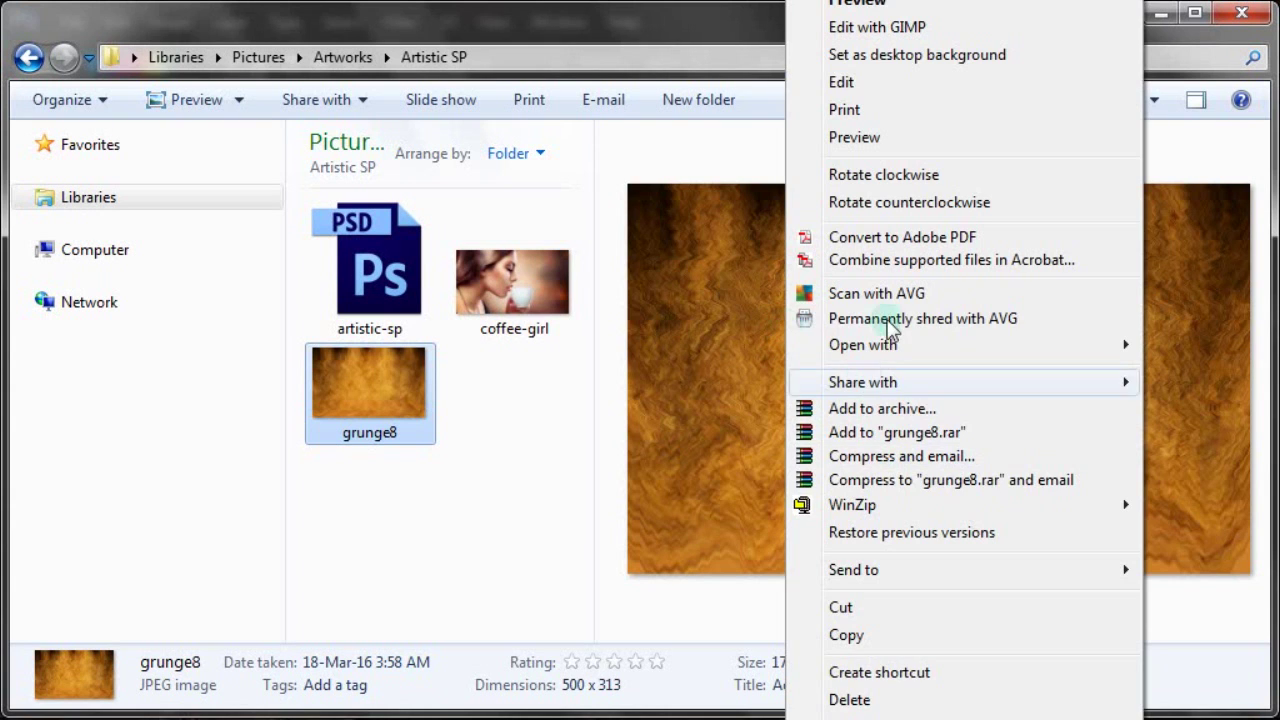
mouse_move(862, 344)
click(727, 346)
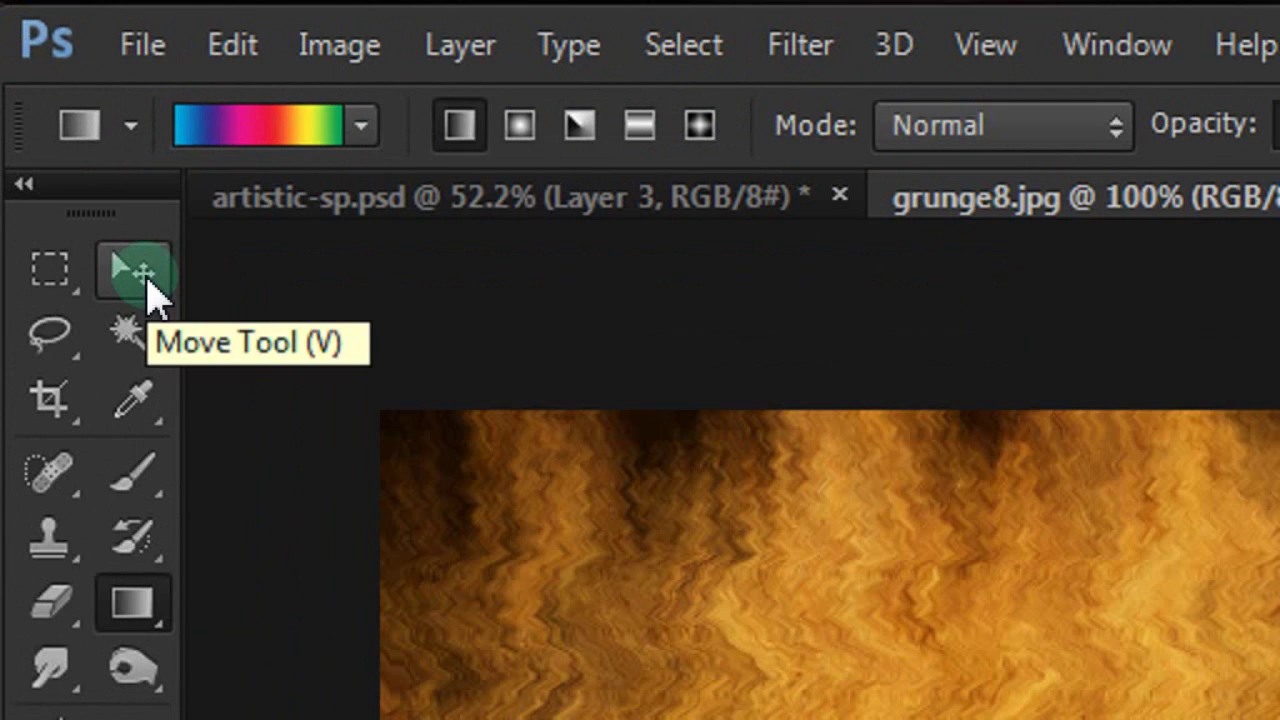
Drag grunge8 into artistic-sp as Layer 4 and stretch it over the whole canvas.
click(73, 141)
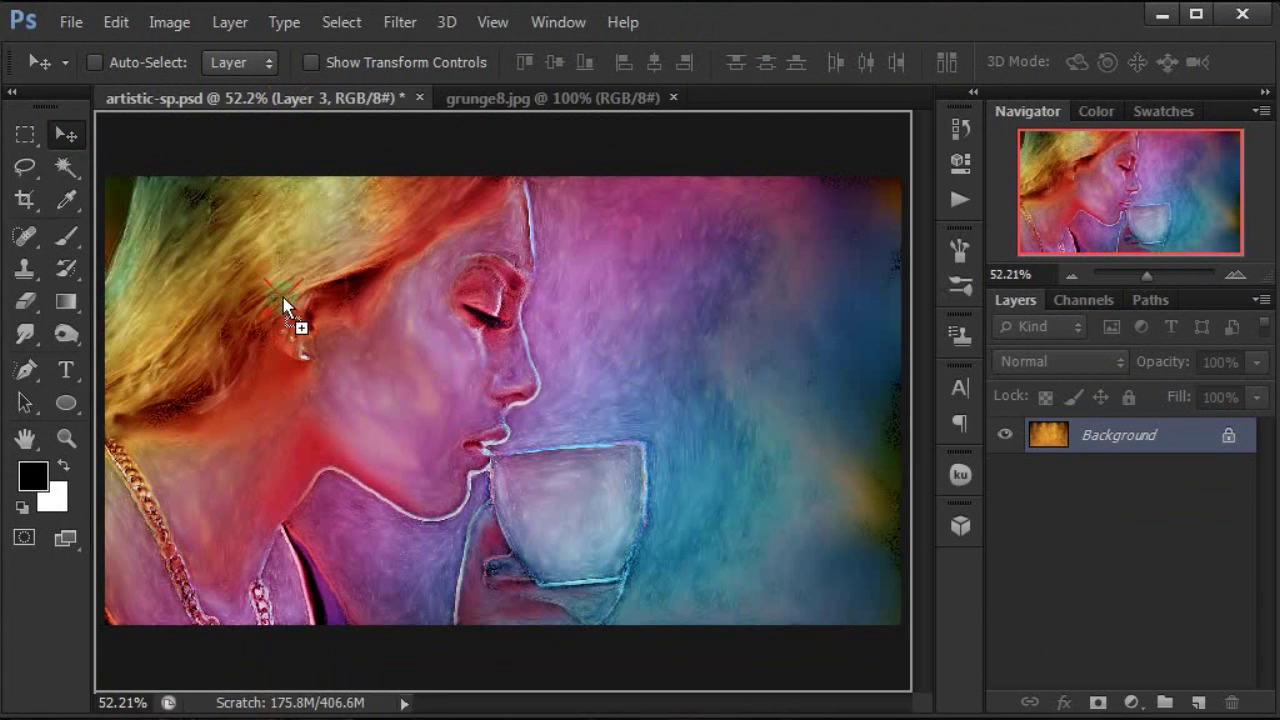
mouse_move(287, 108)
mouse_down()
mouse_move(281, 294)
mouse_move(218, 283)
mouse_up()
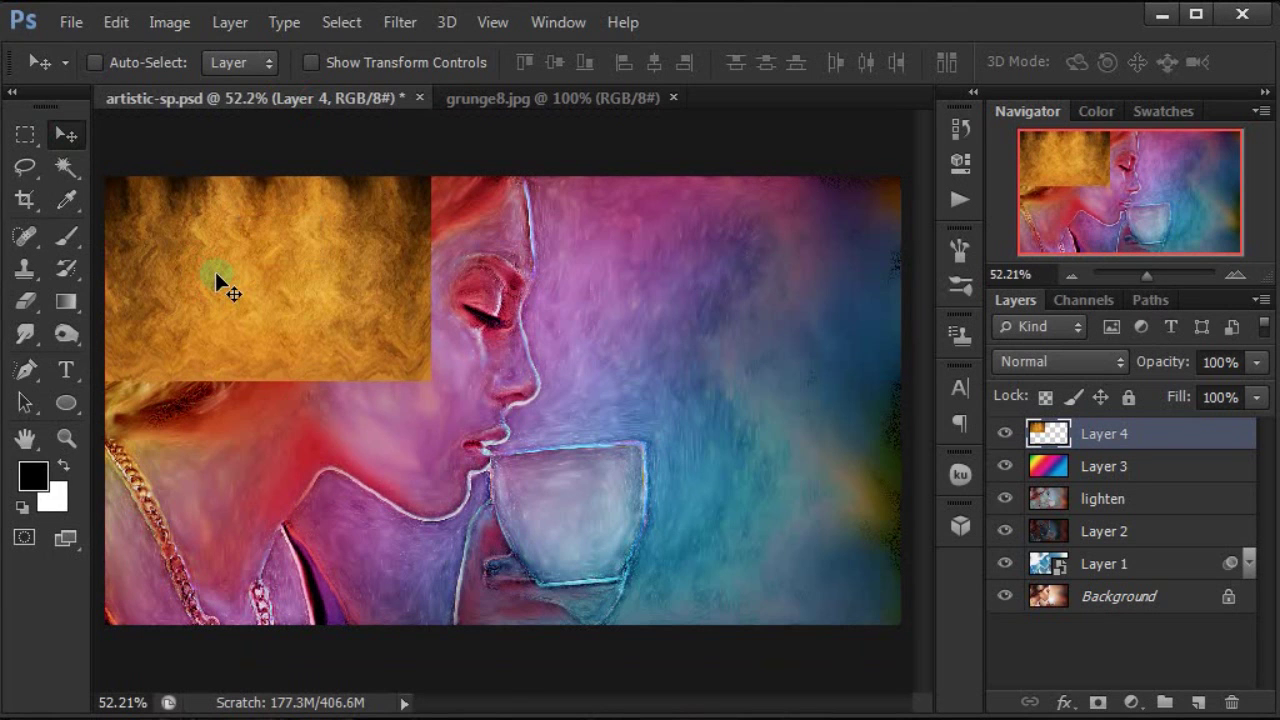
key(ctrl+t)
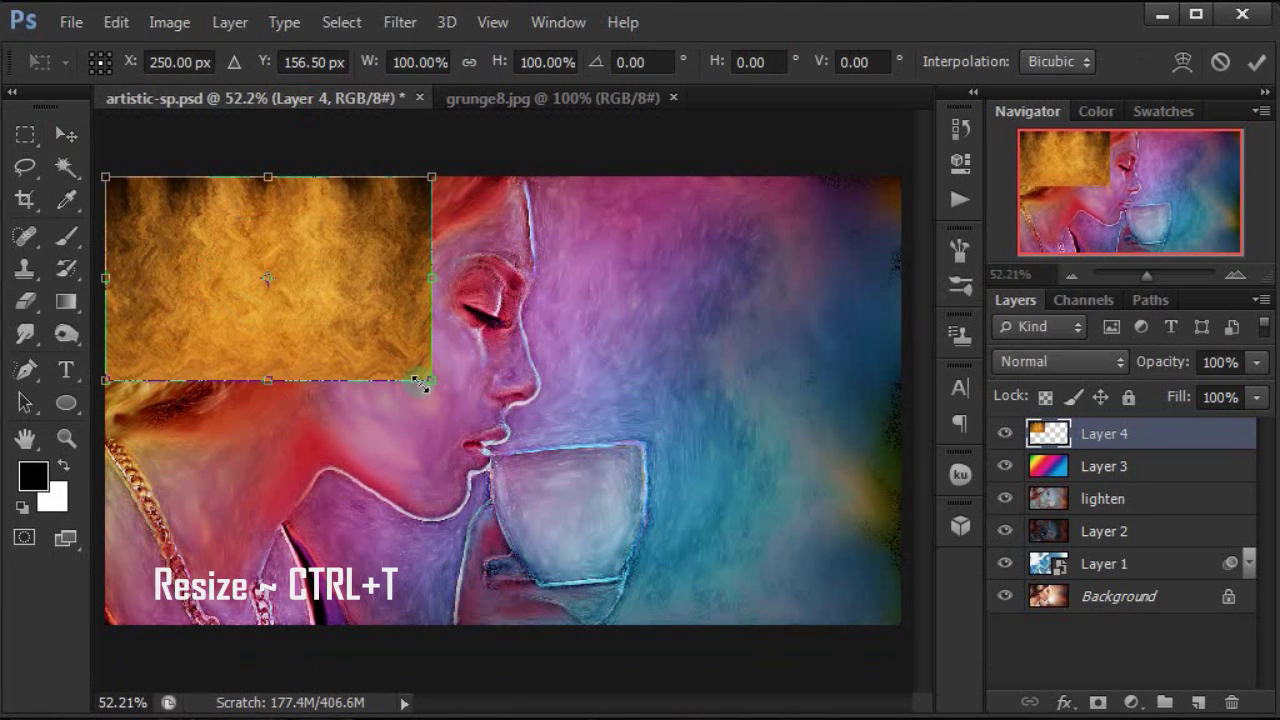
drag(424, 382, 895, 627)
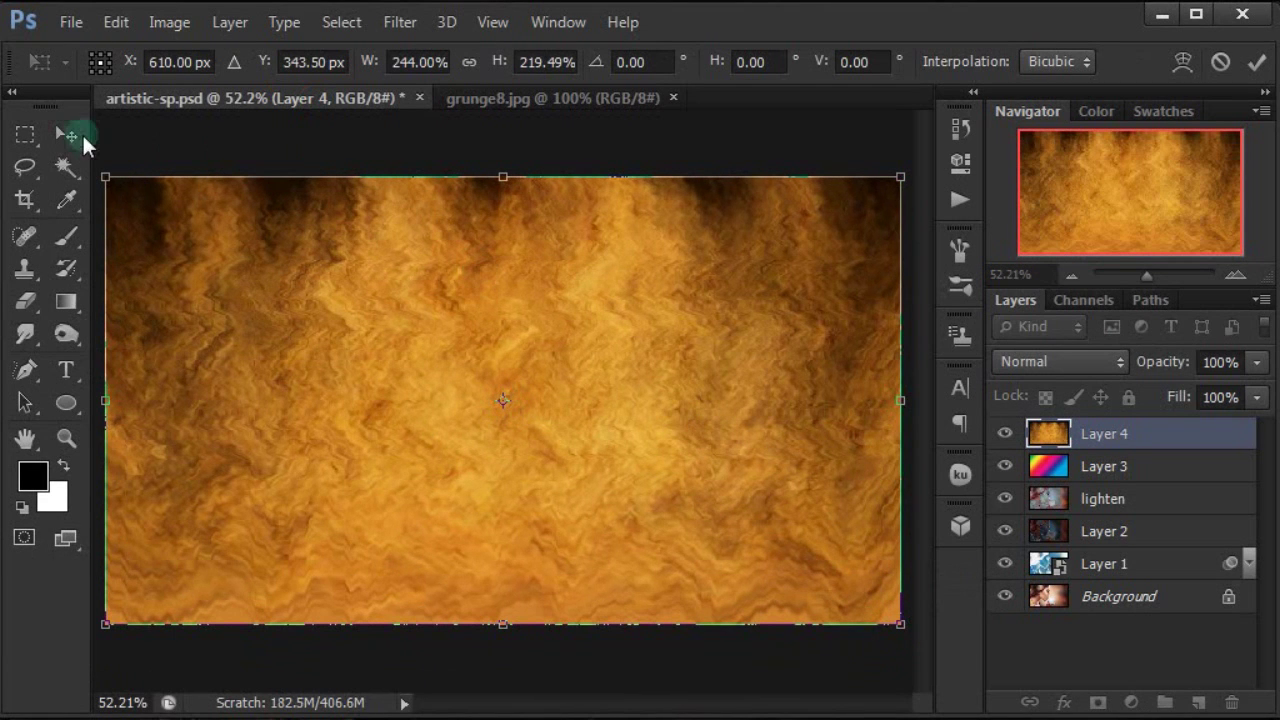
click(83, 138)
click(586, 308)
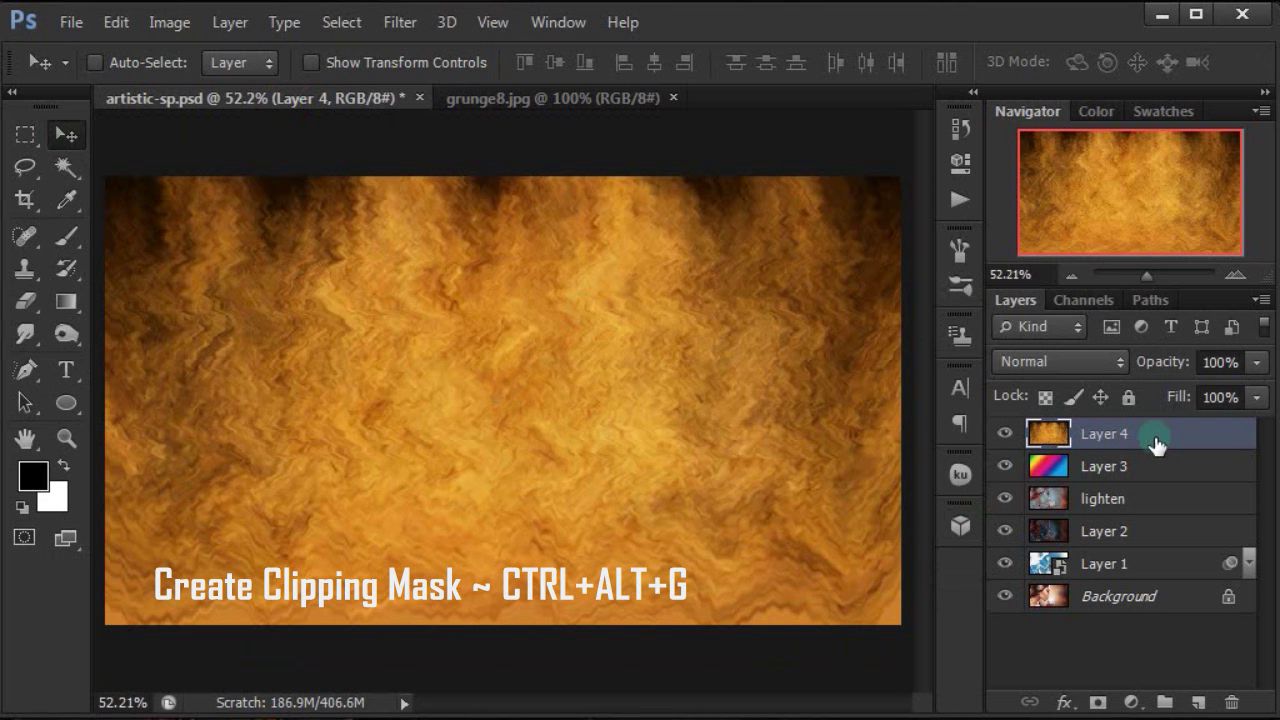
Clip the grunge layer to the gradient layer and blend it in Linear Burn.
key(ctrl+alt+g)
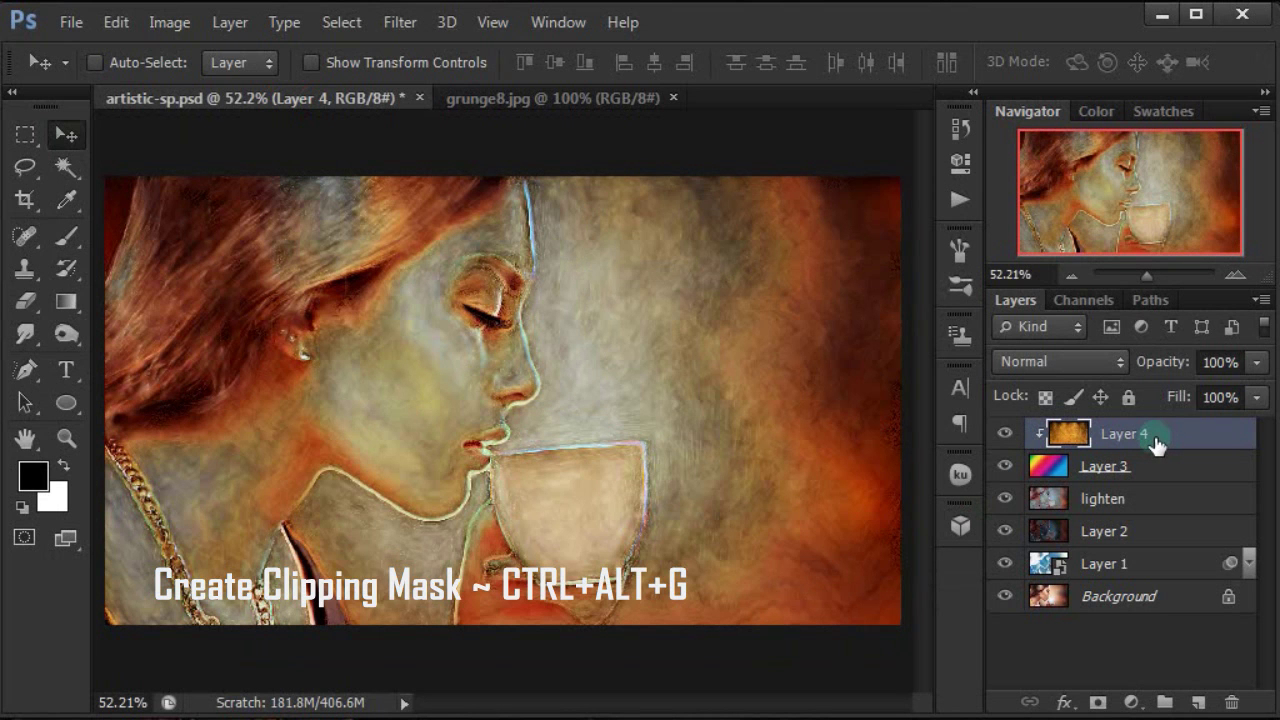
click(1087, 365)
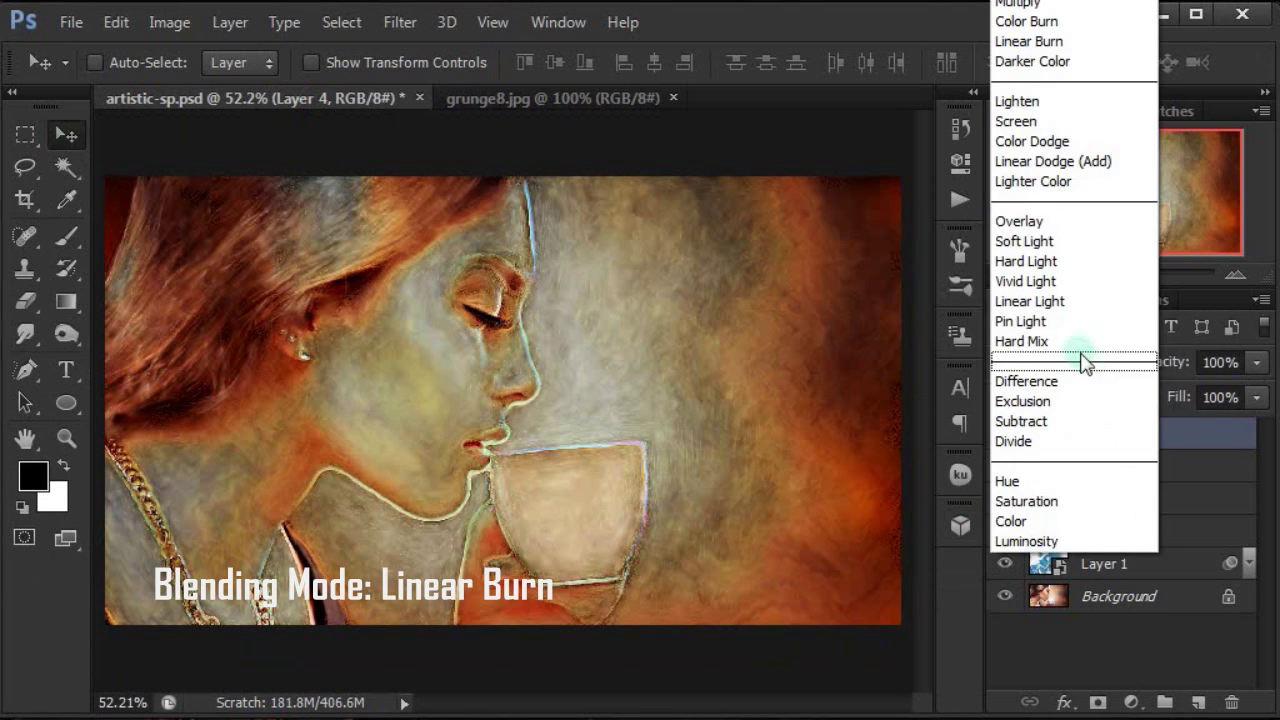
click(1045, 45)
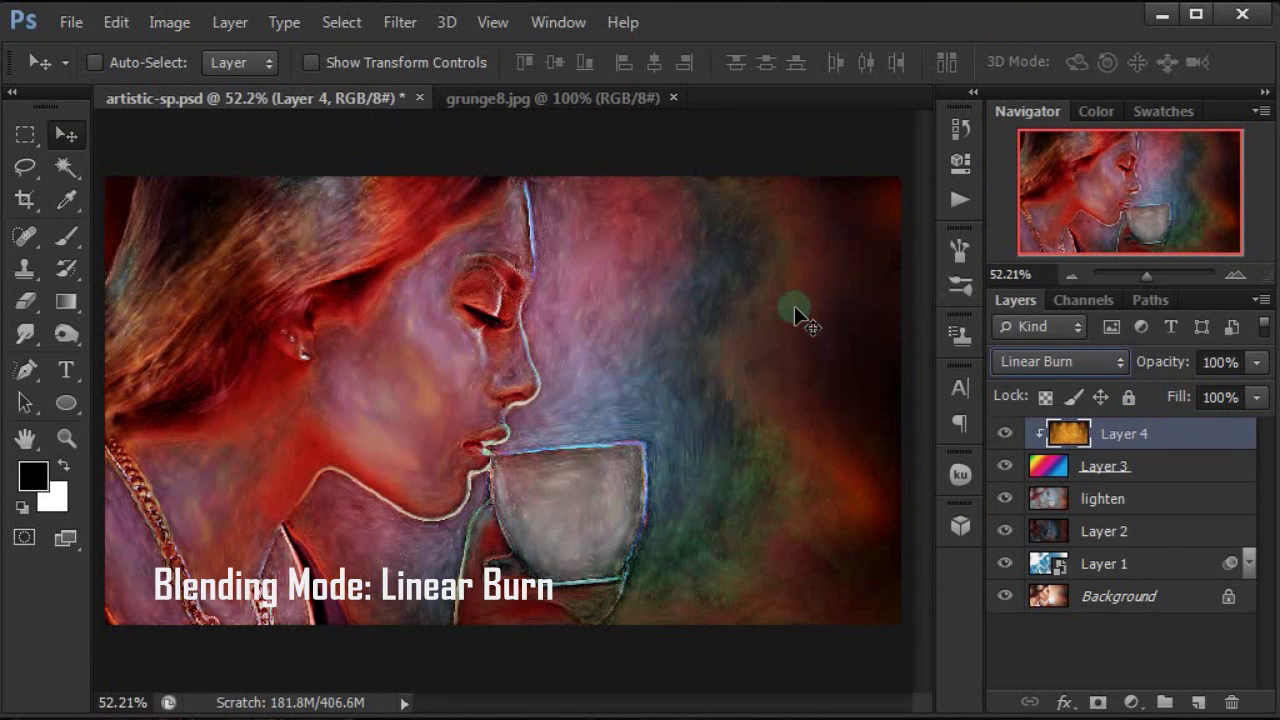
Duplicate the grunge layer and give the copy an 8.6-pixel Gaussian blur.
key(ctrl+j)
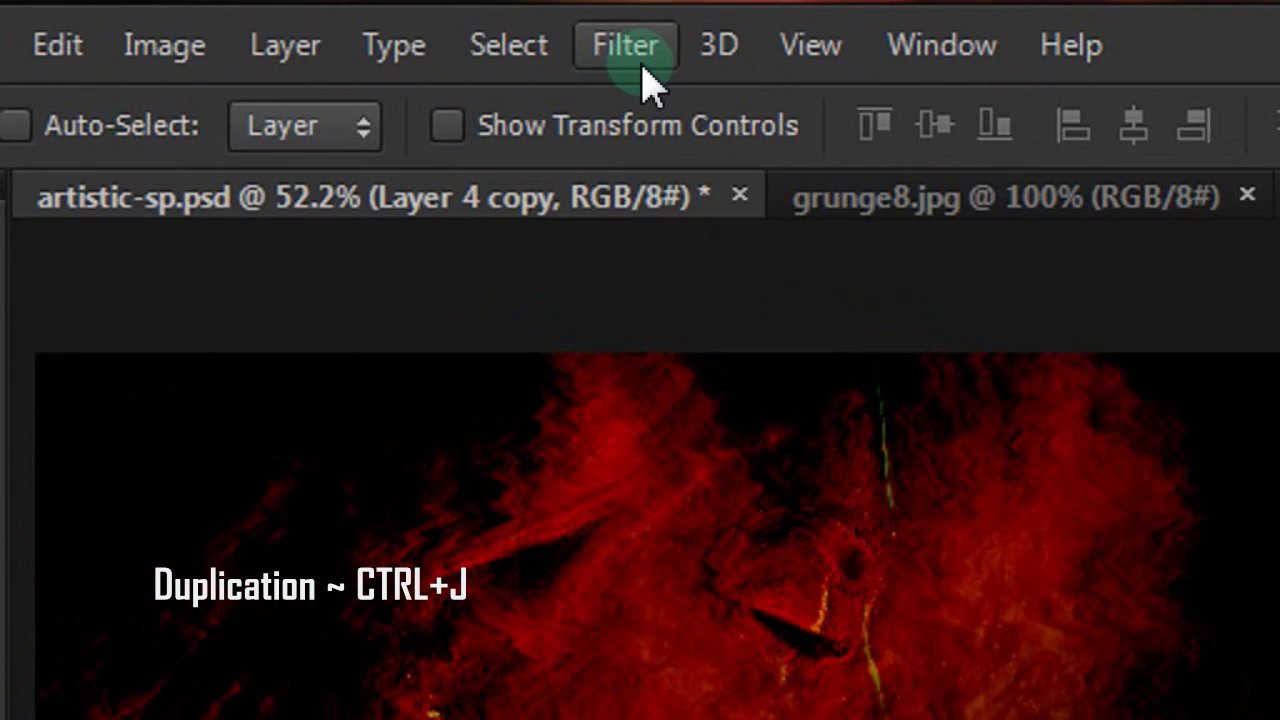
click(409, 31)
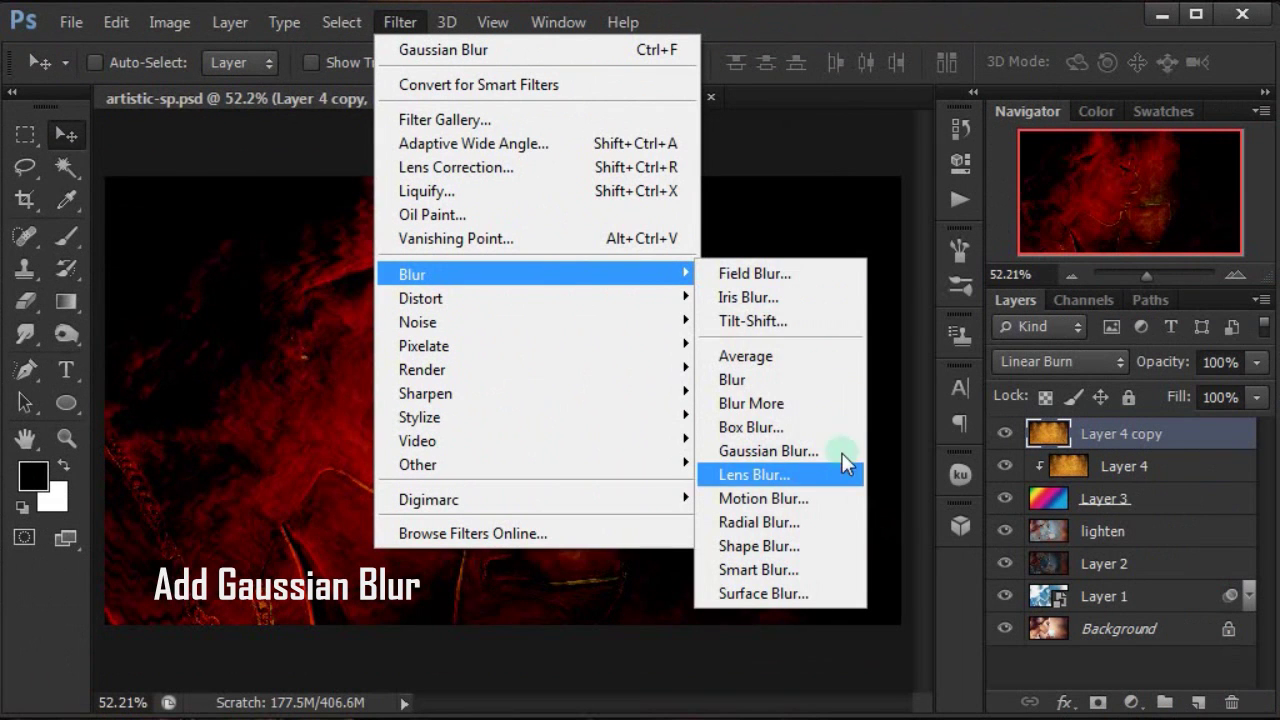
click(843, 455)
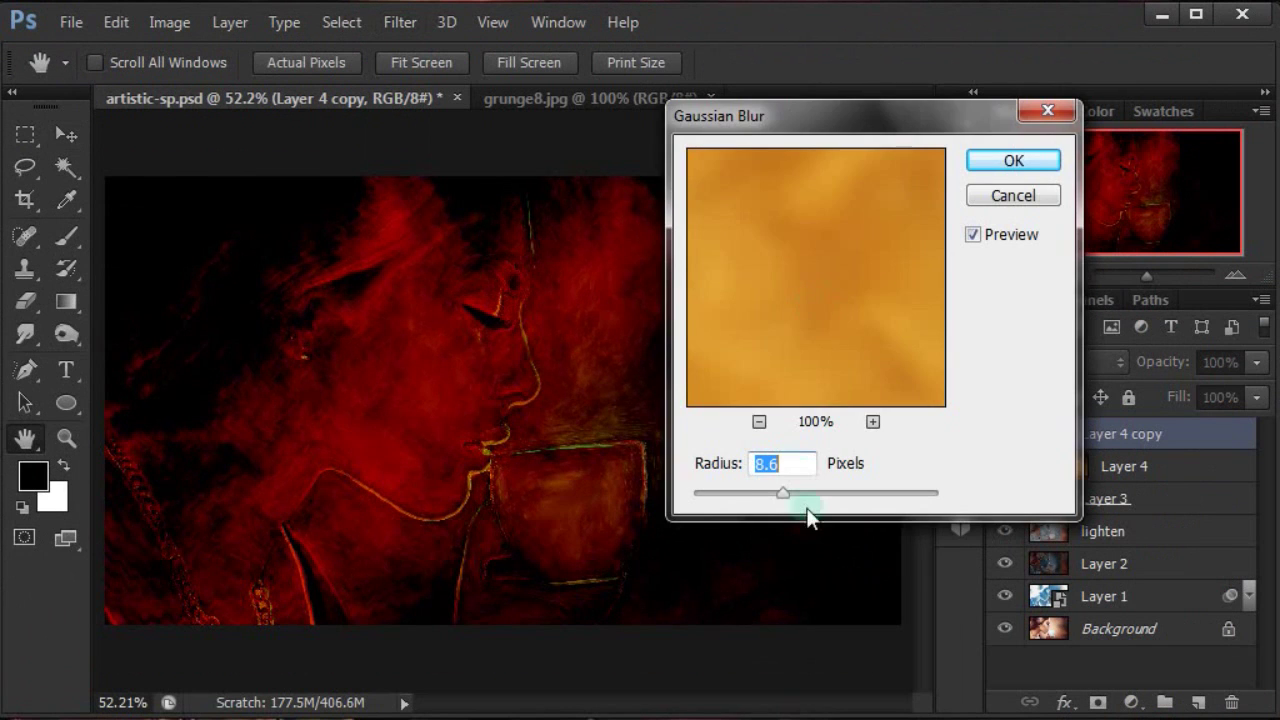
double_click(797, 468)
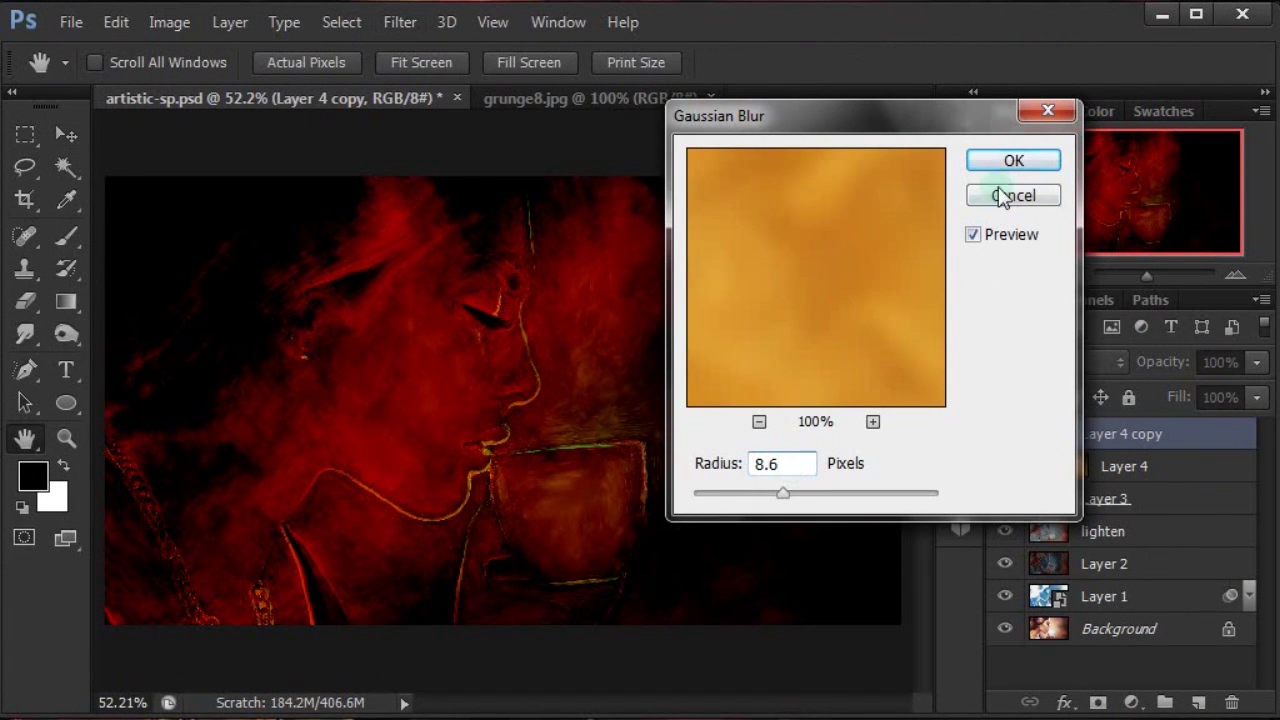
click(1013, 160)
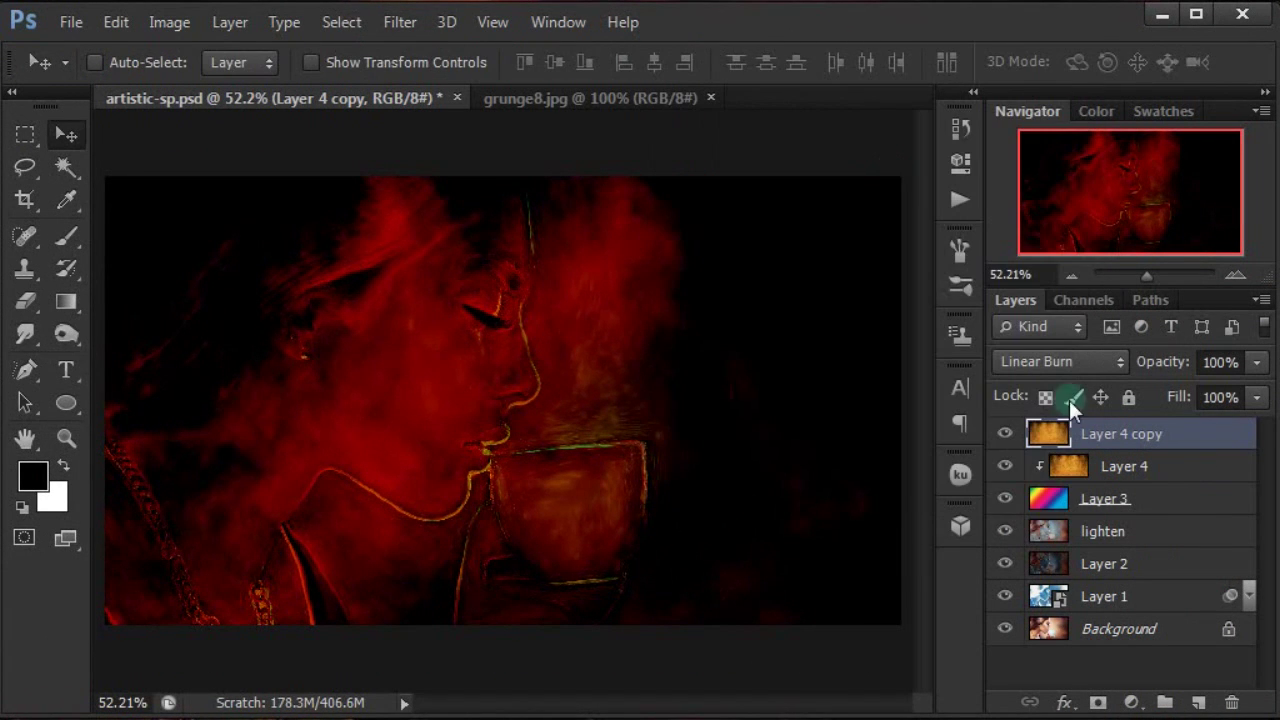
Set Layer 4 copy to Darken blend mode and close the grunge8.jpg document.
click(1065, 362)
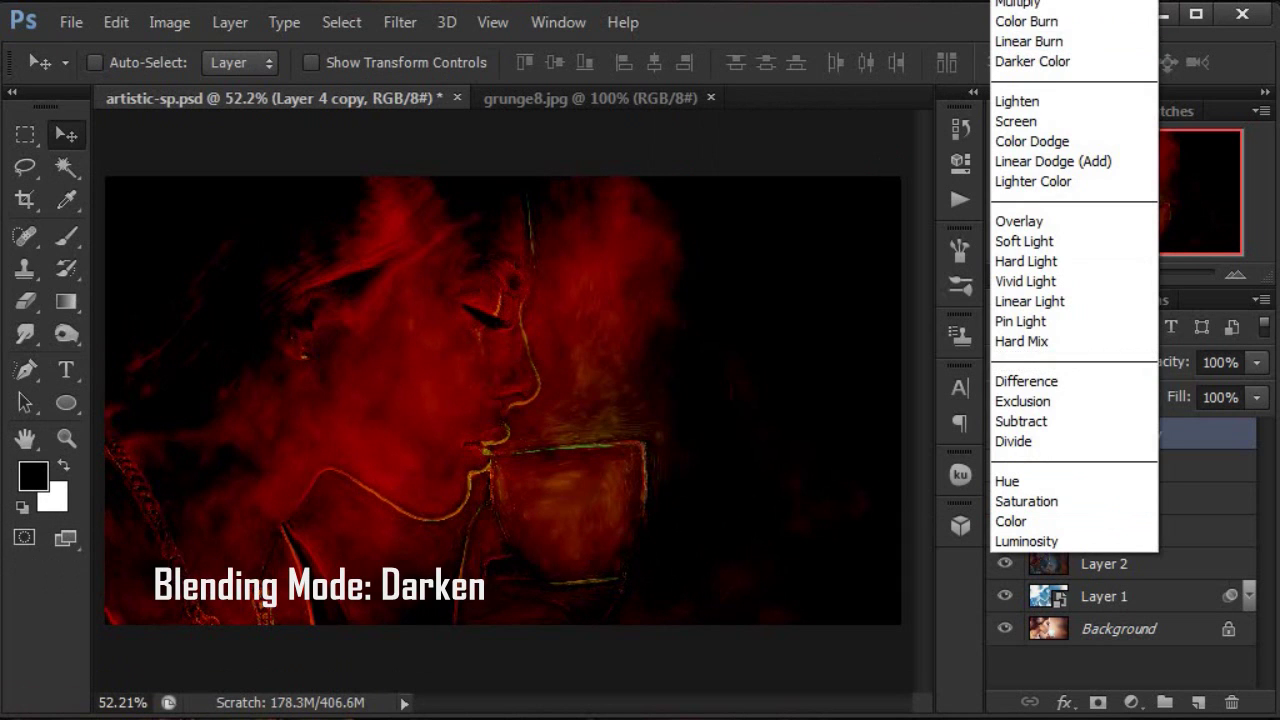
click(1030, 5)
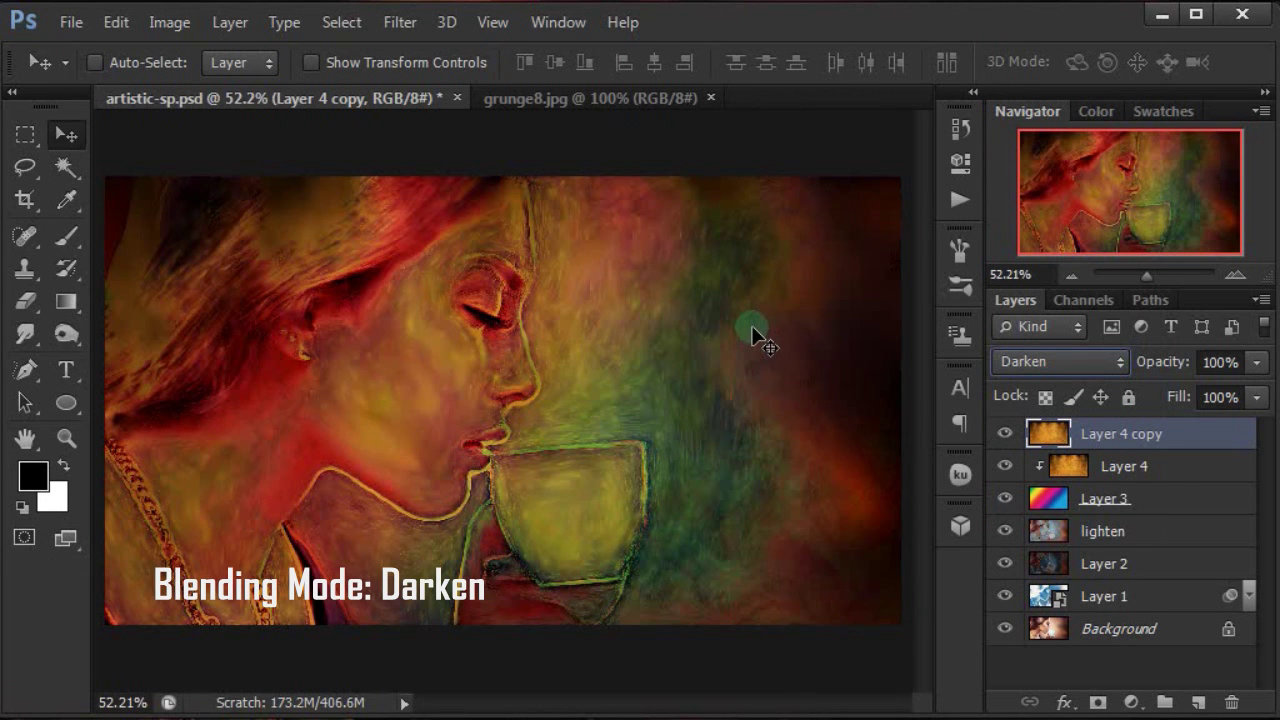
click(612, 96)
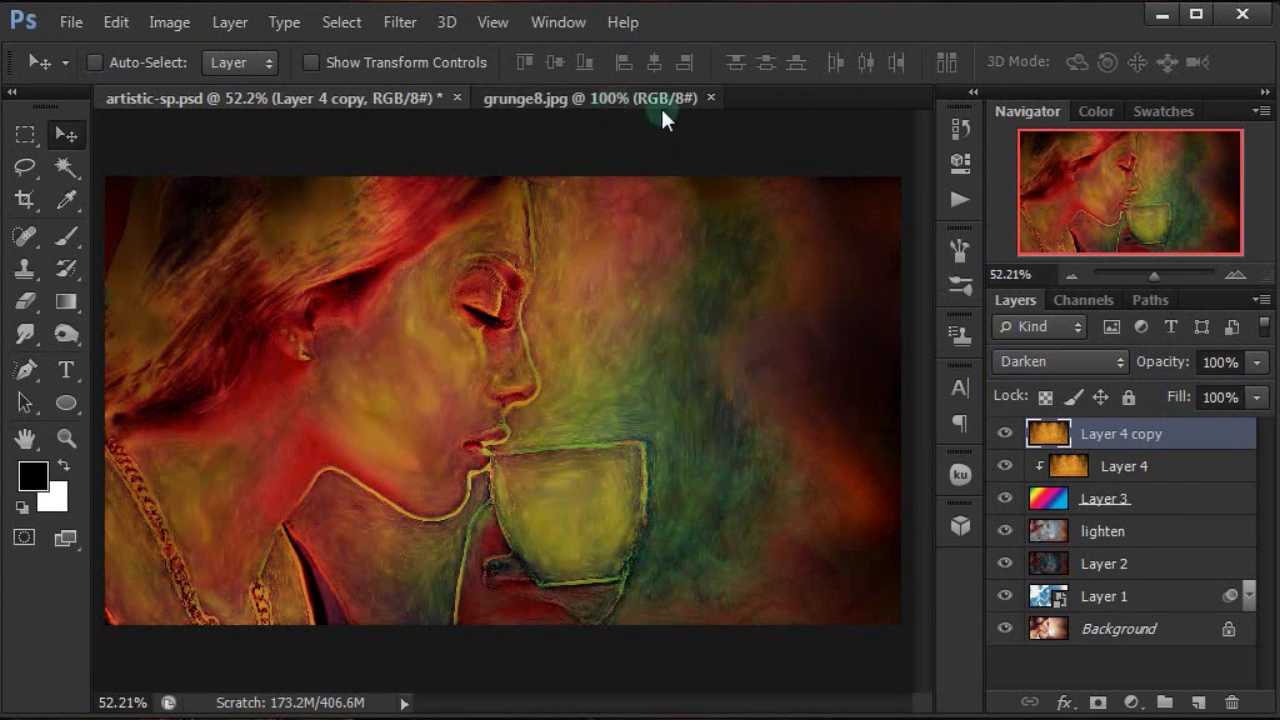
click(710, 97)
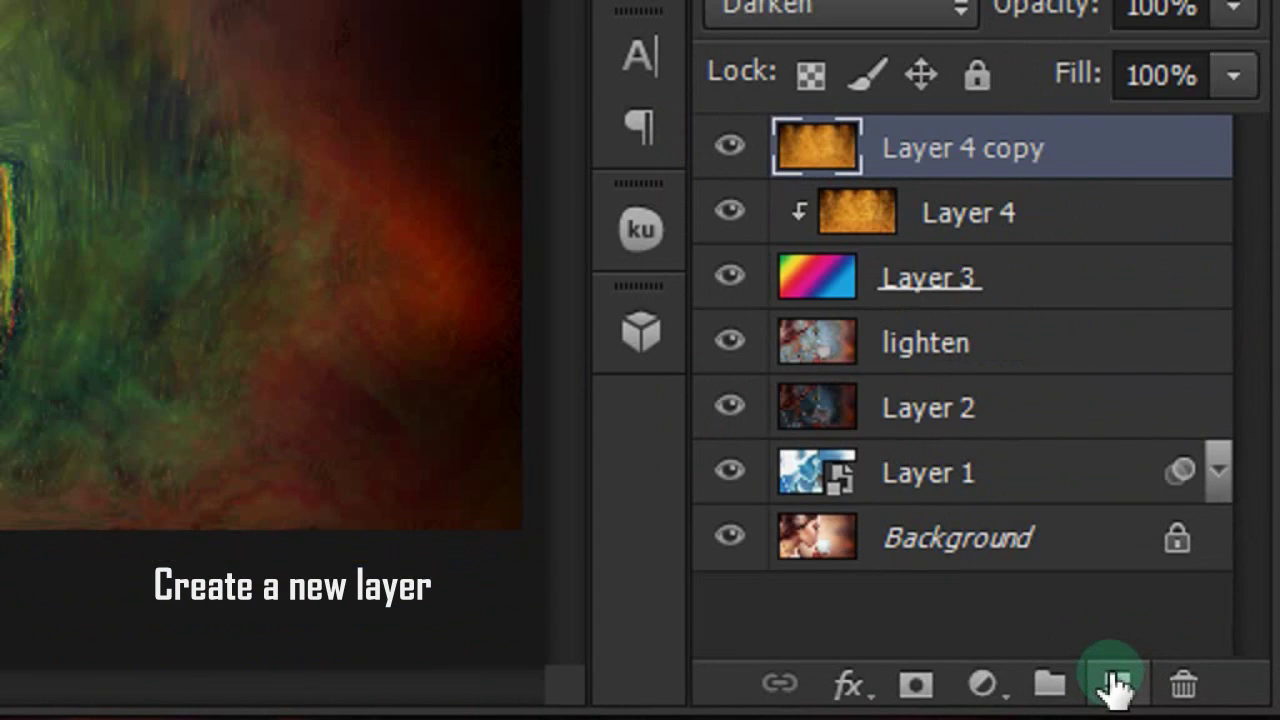
Add a new layer and set up the Freeform Pen in Shape mode with white colour.
click(1197, 703)
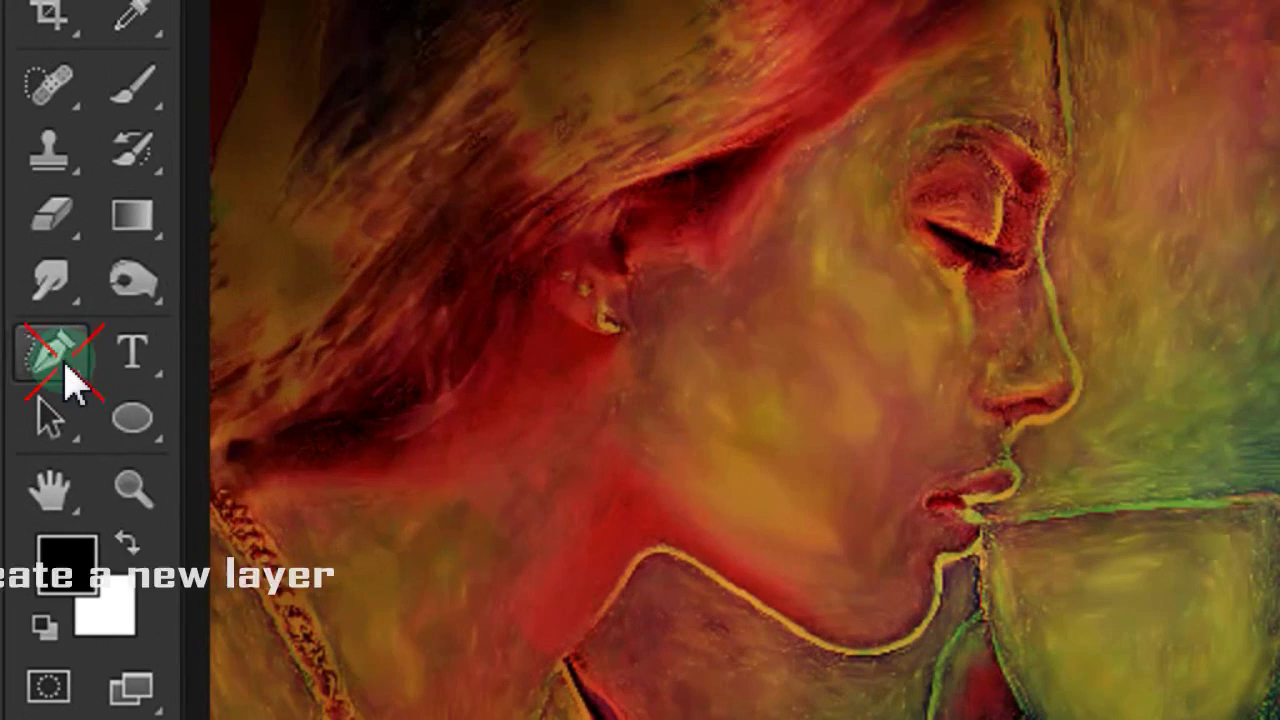
right_click(31, 371)
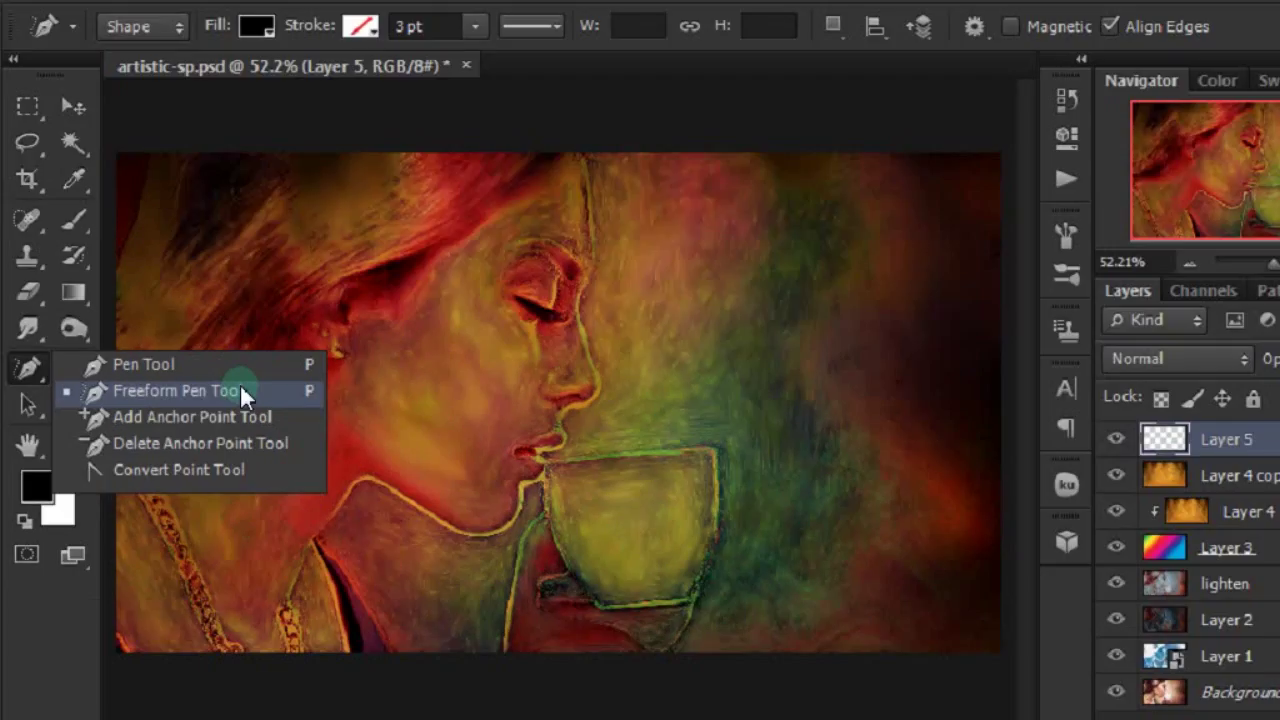
click(440, 395)
click(137, 62)
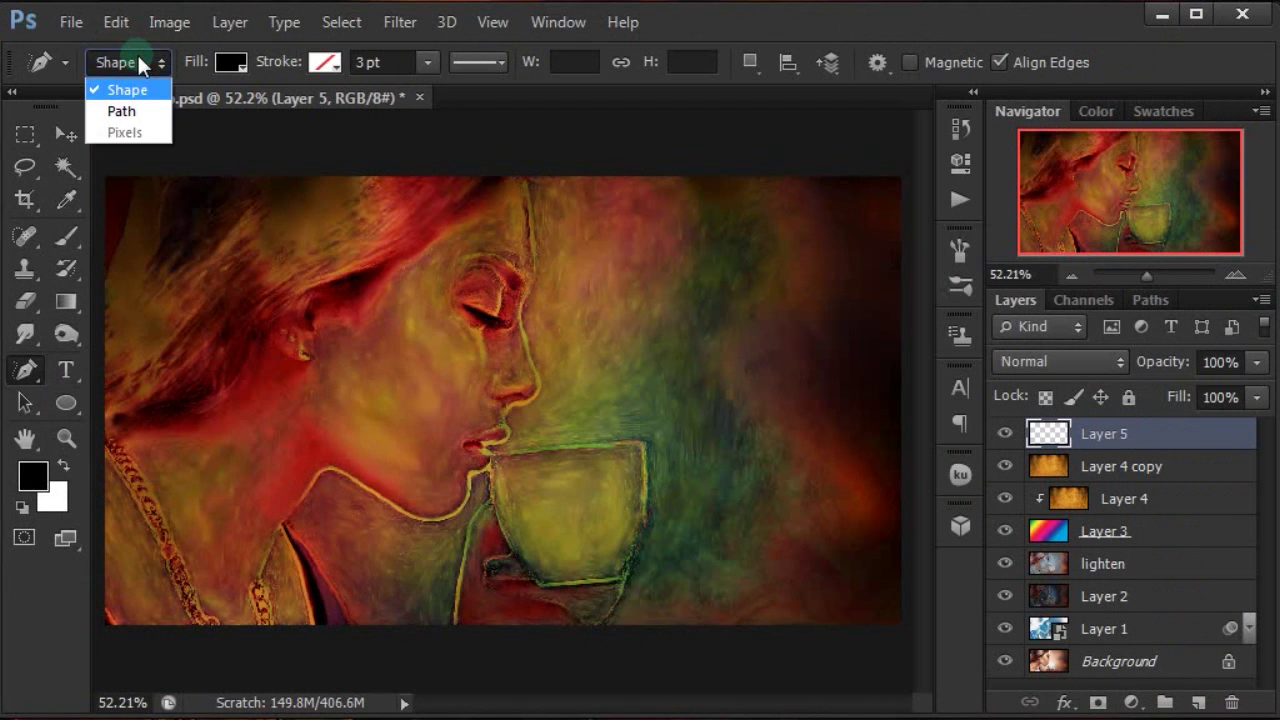
click(145, 92)
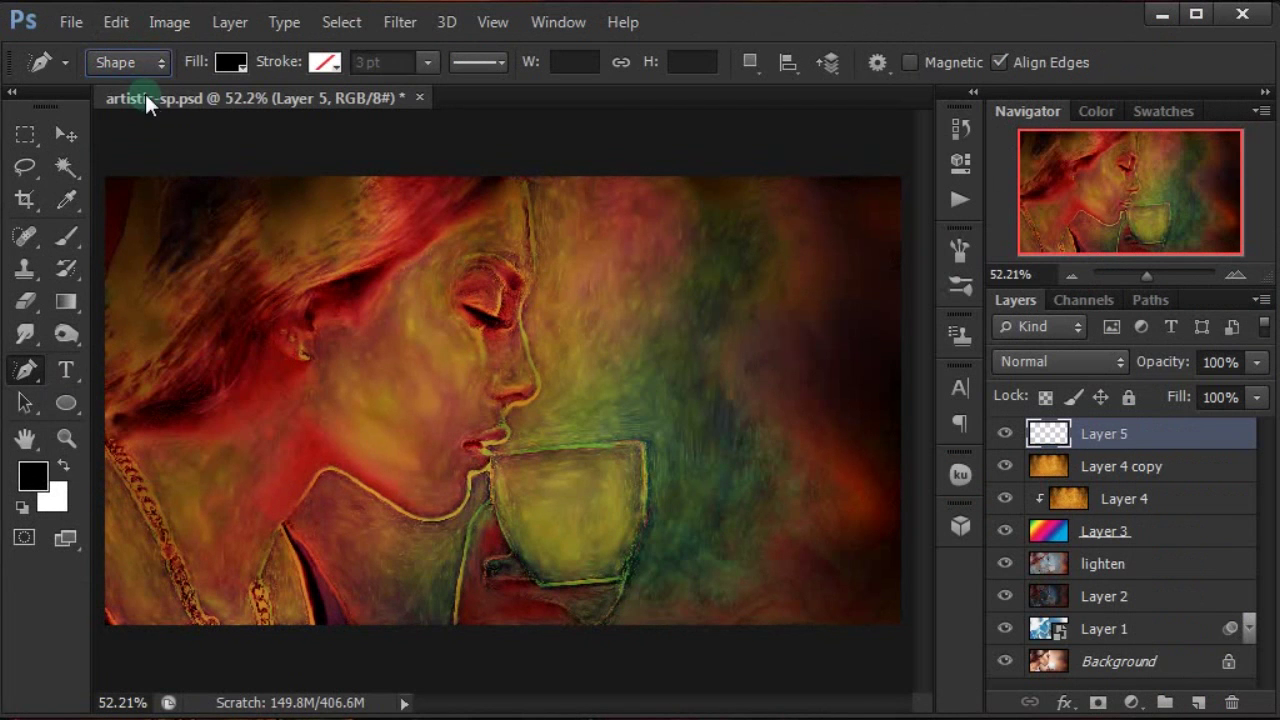
click(64, 466)
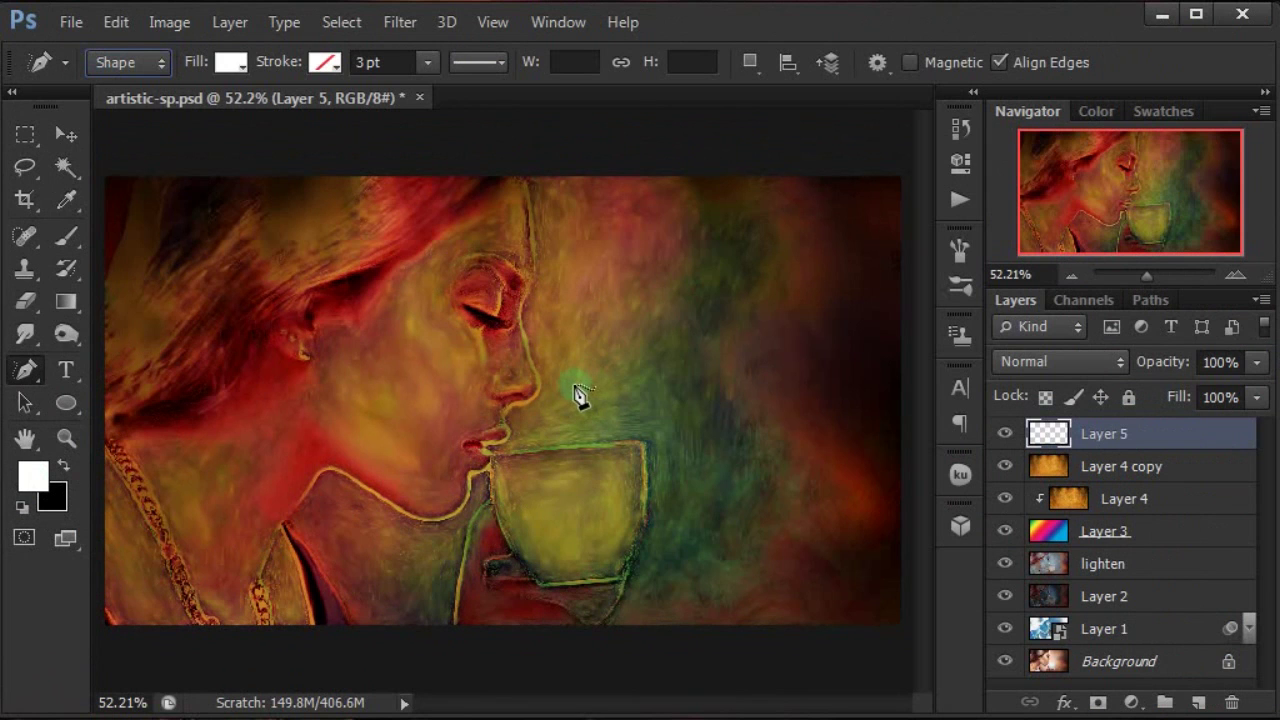
Draw two white steam wisps above the cup and merge them into one layer.
mouse_move(577, 390)
mouse_down()
mouse_move(826, 248)
mouse_move(560, 418)
mouse_move(580, 395)
mouse_up()
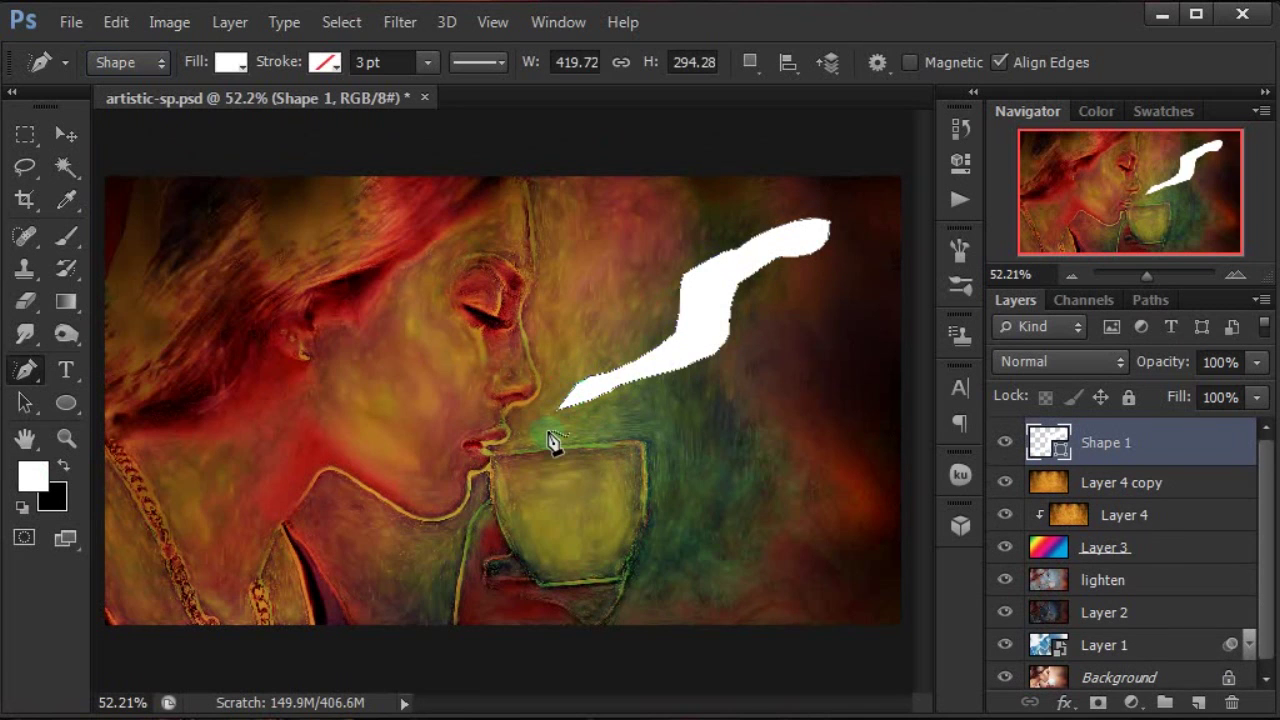
mouse_move(552, 442)
mouse_down()
mouse_move(729, 374)
mouse_move(766, 337)
mouse_move(760, 389)
mouse_move(709, 417)
mouse_move(558, 431)
mouse_up()
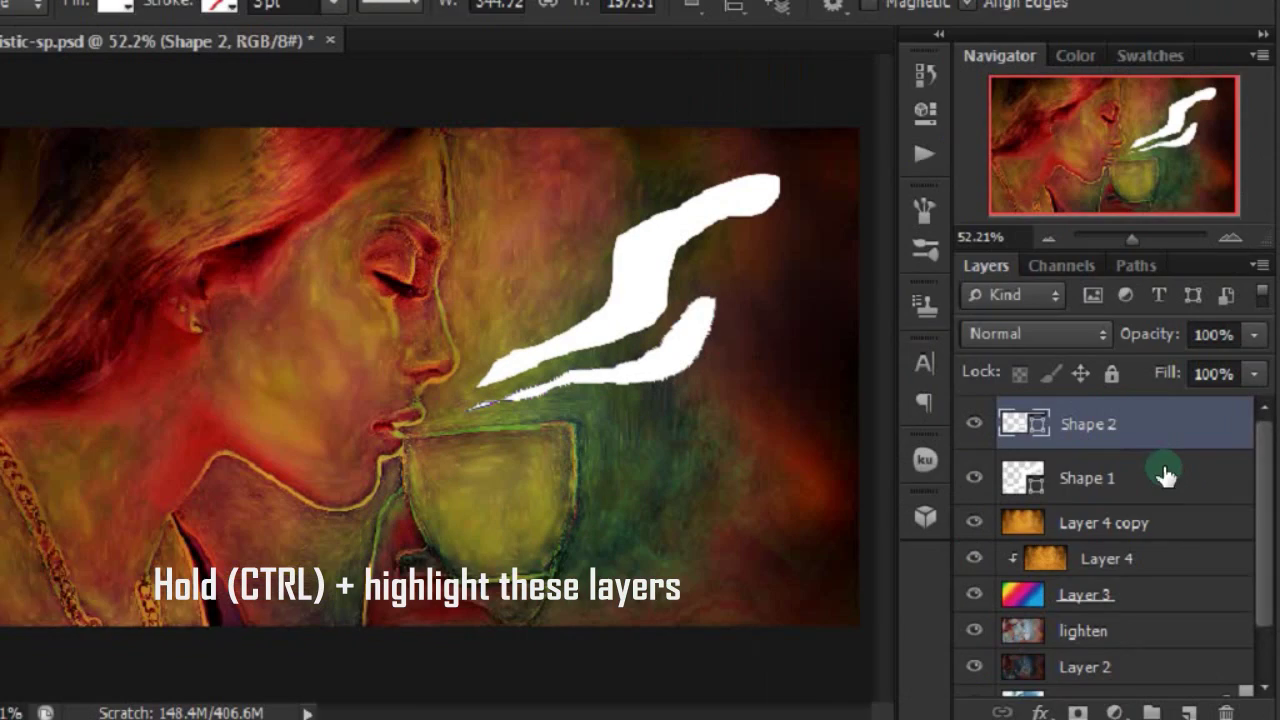
ctrl+click(1170, 480)
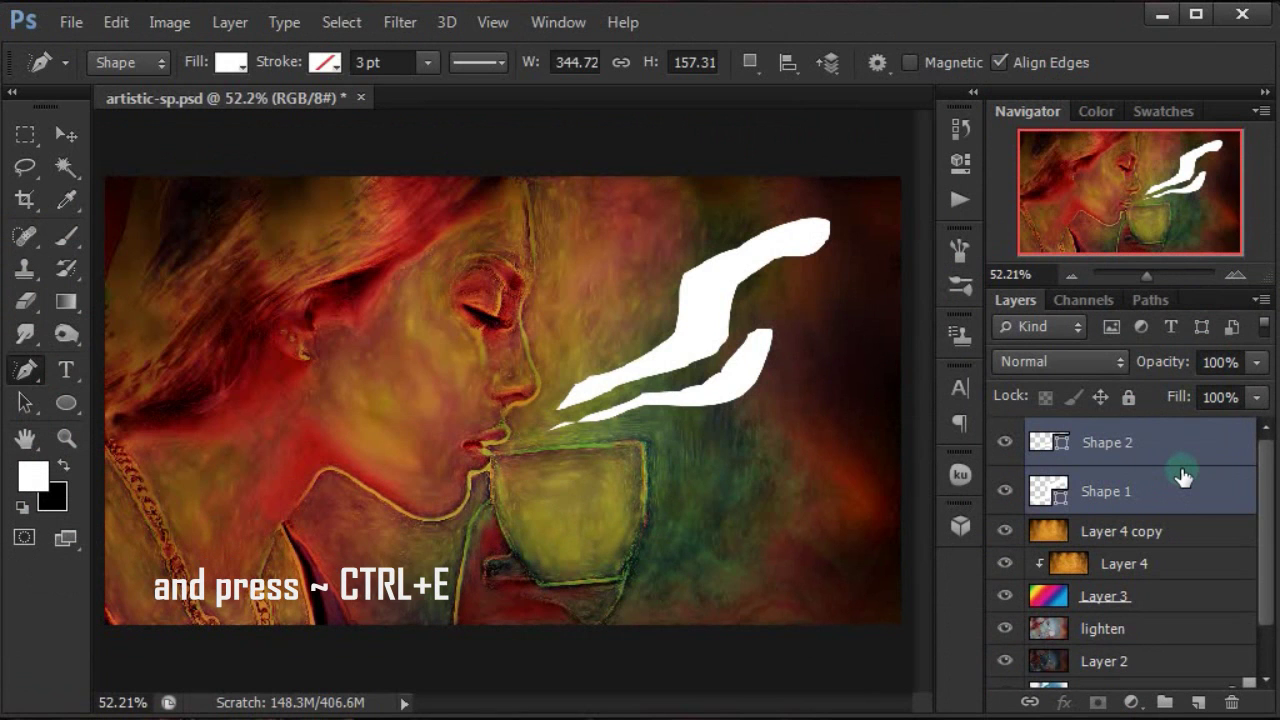
key(ctrl+e)
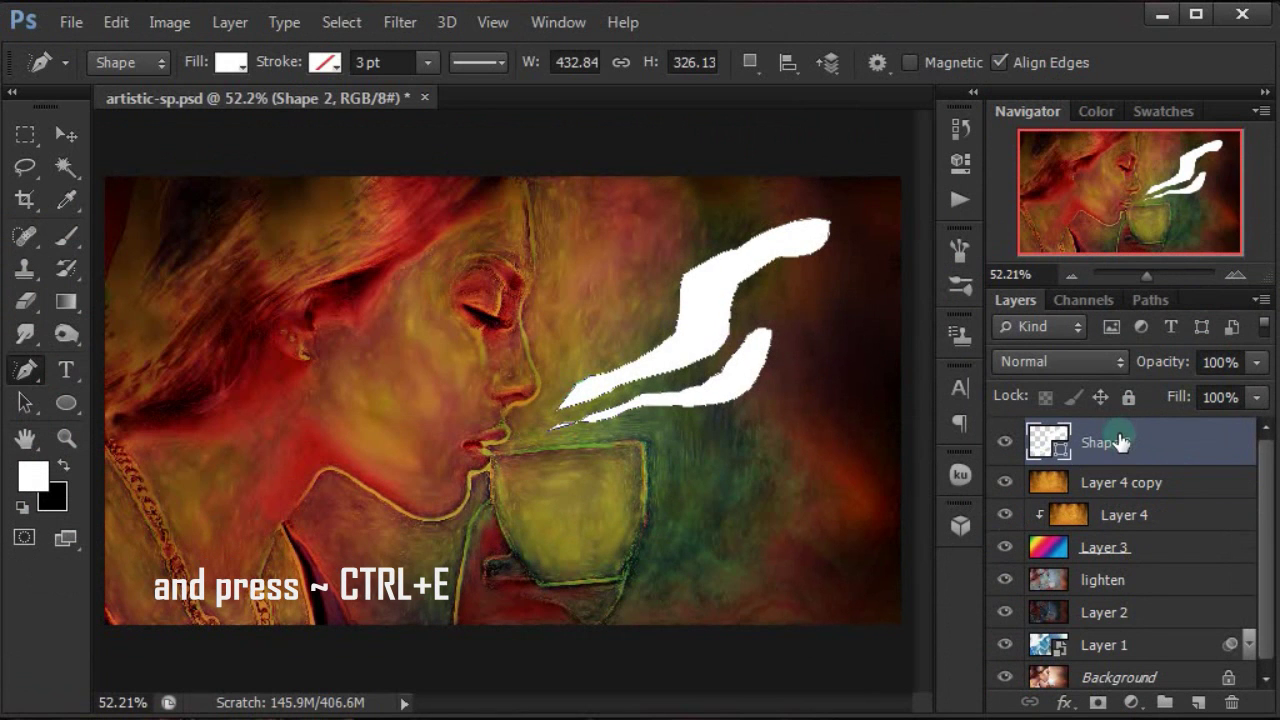
click(403, 22)
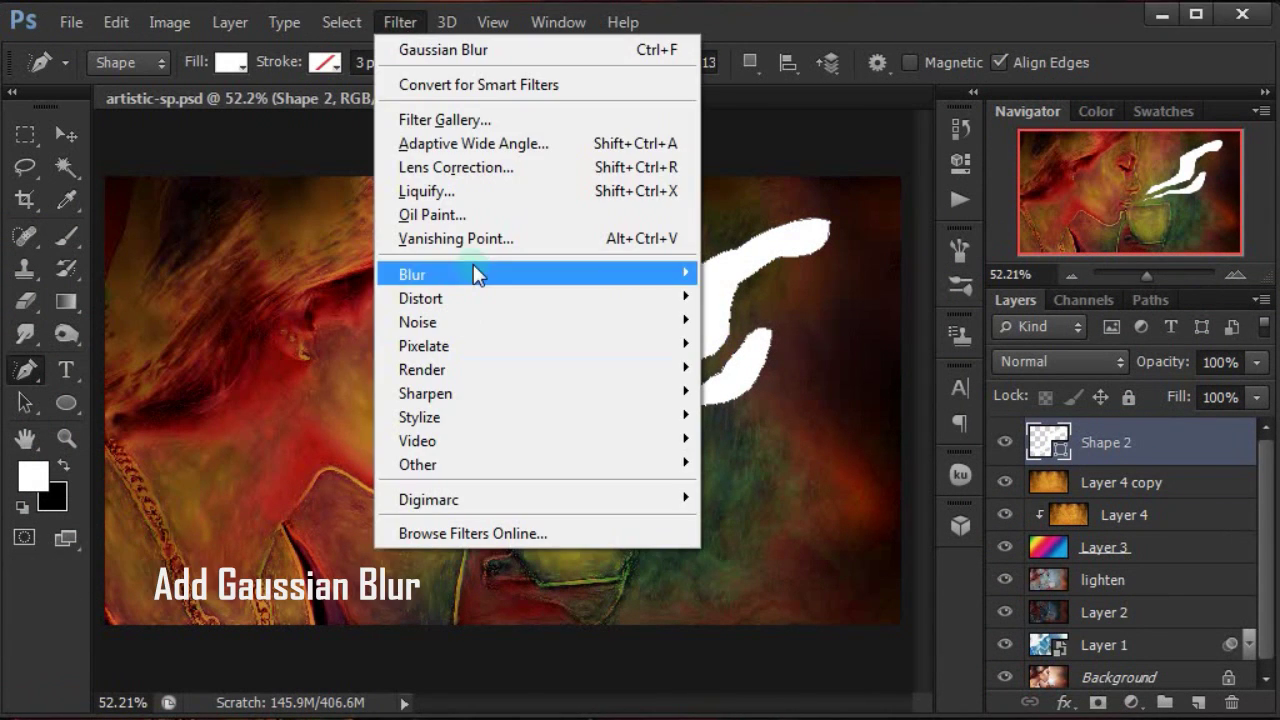
mouse_move(530, 274)
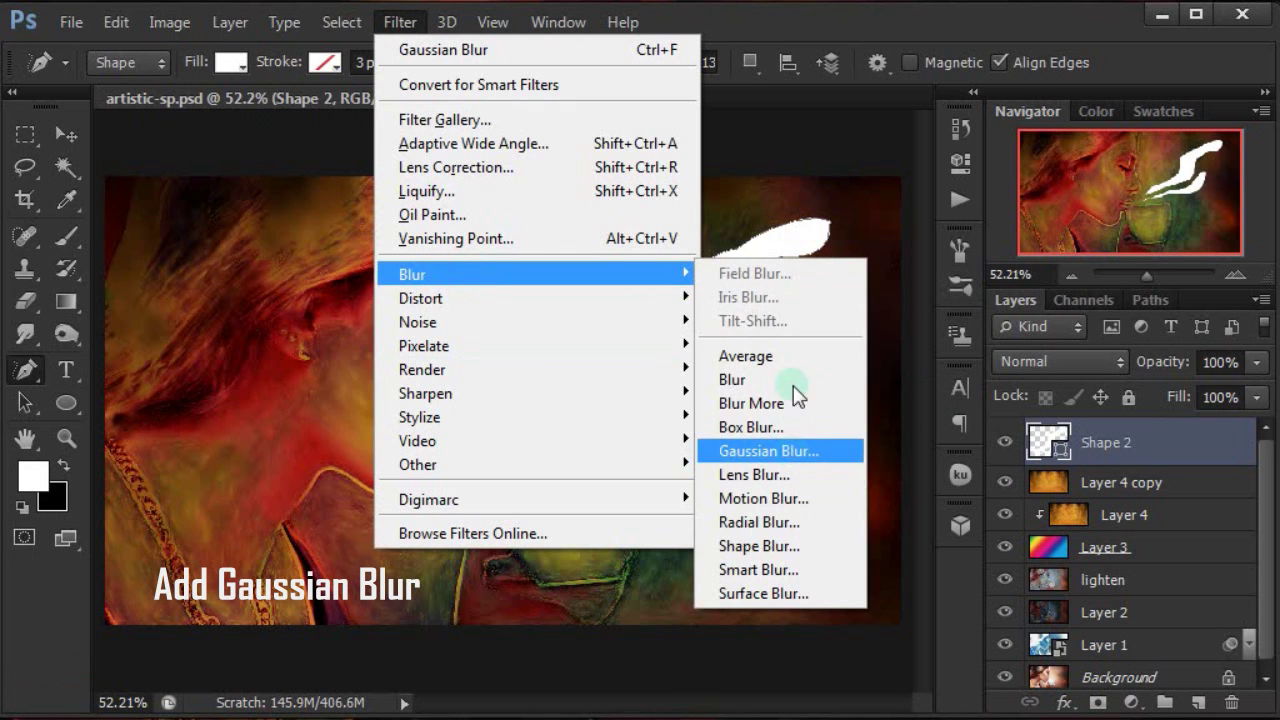
Rasterize the Shape 2 steam and apply a 16.8-pixel Gaussian blur to it.
click(768, 451)
click(578, 310)
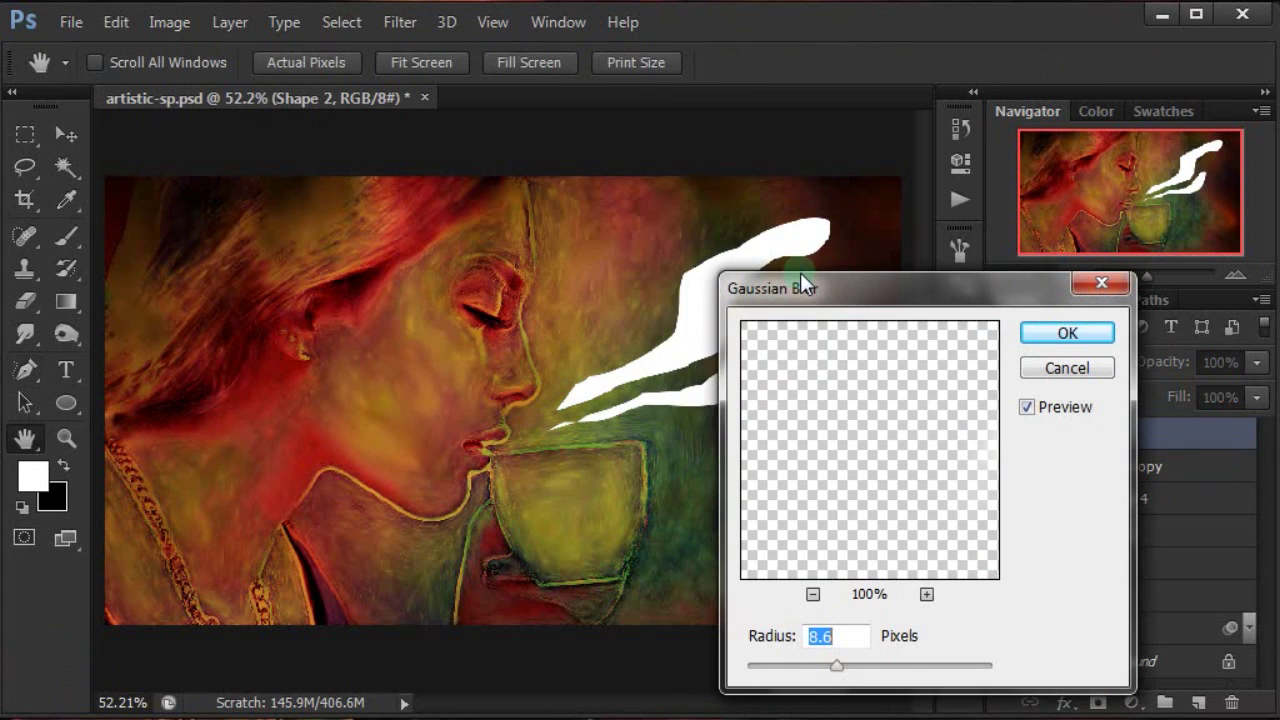
drag(805, 285, 872, 225)
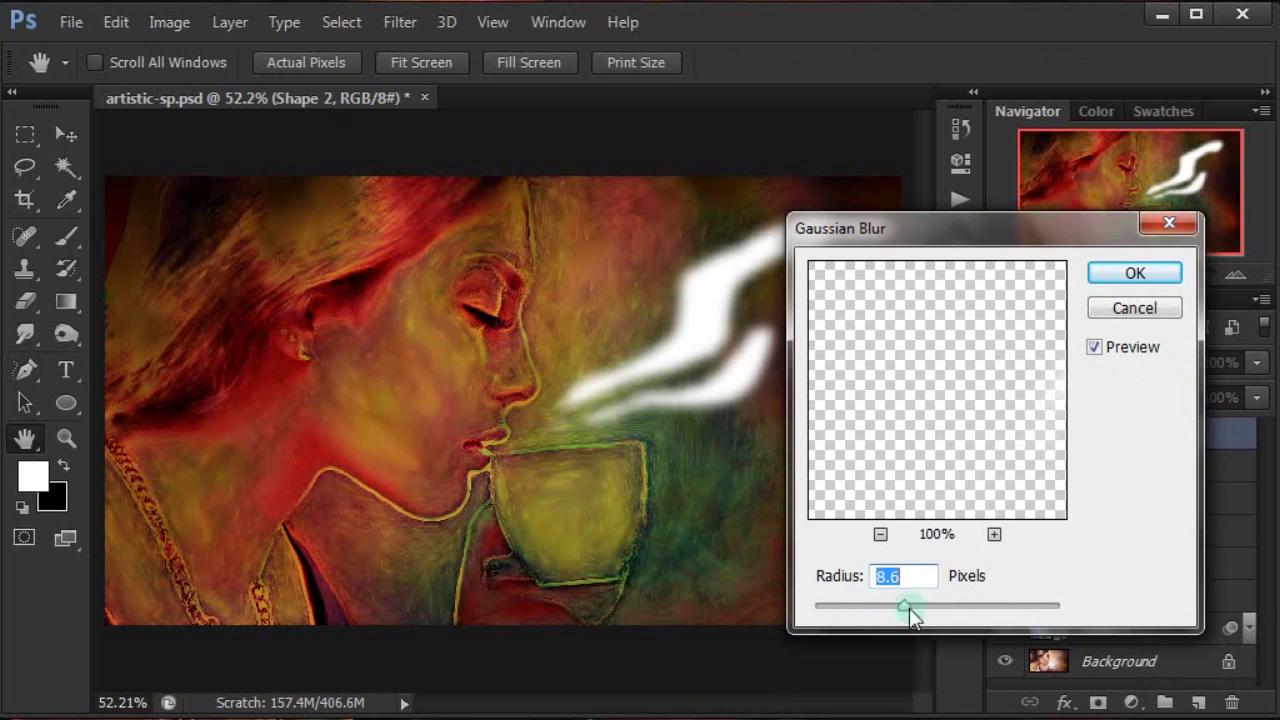
drag(910, 613, 924, 614)
double_click(893, 576)
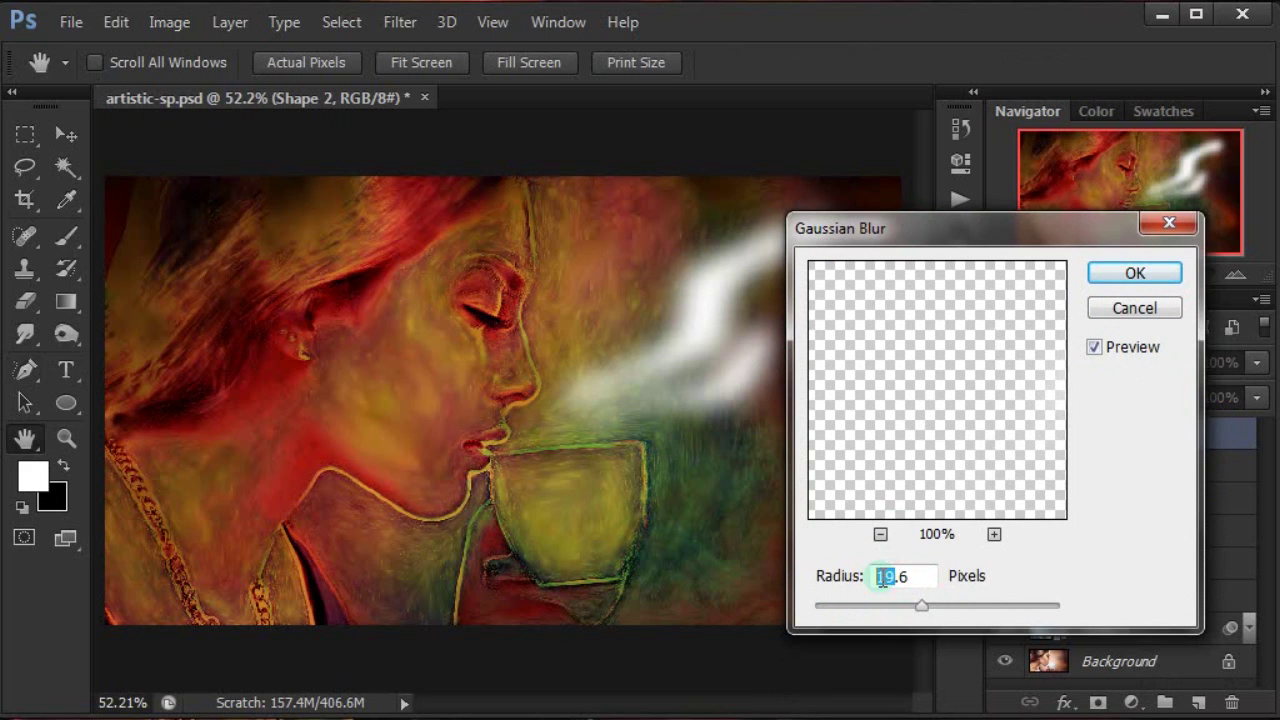
text(1)
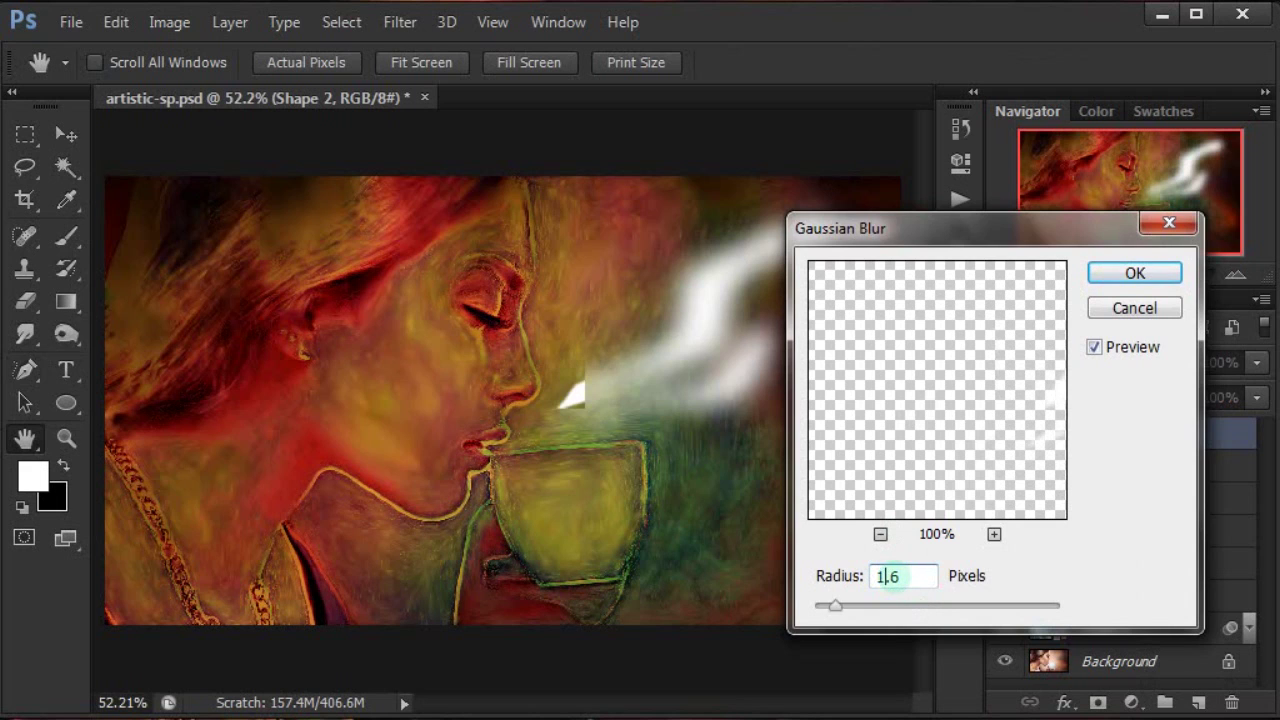
text(6)
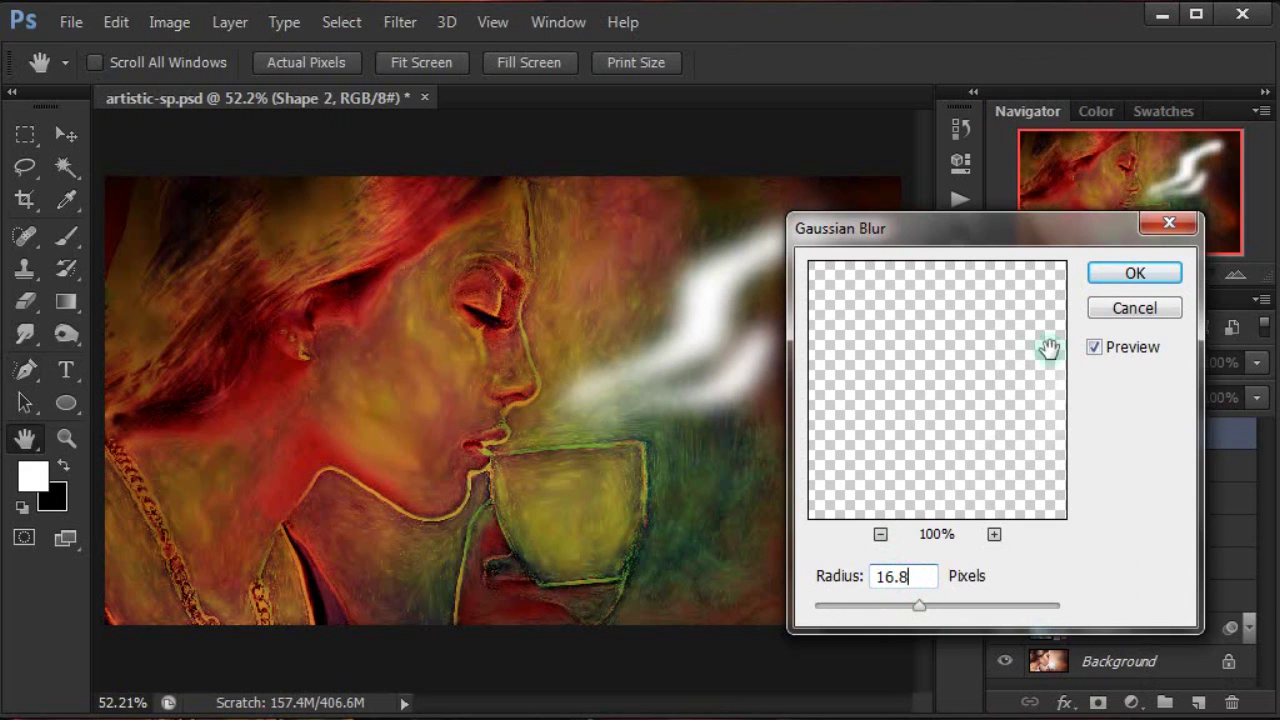
drag(1000, 228, 1080, 440)
drag(1035, 390, 980, 257)
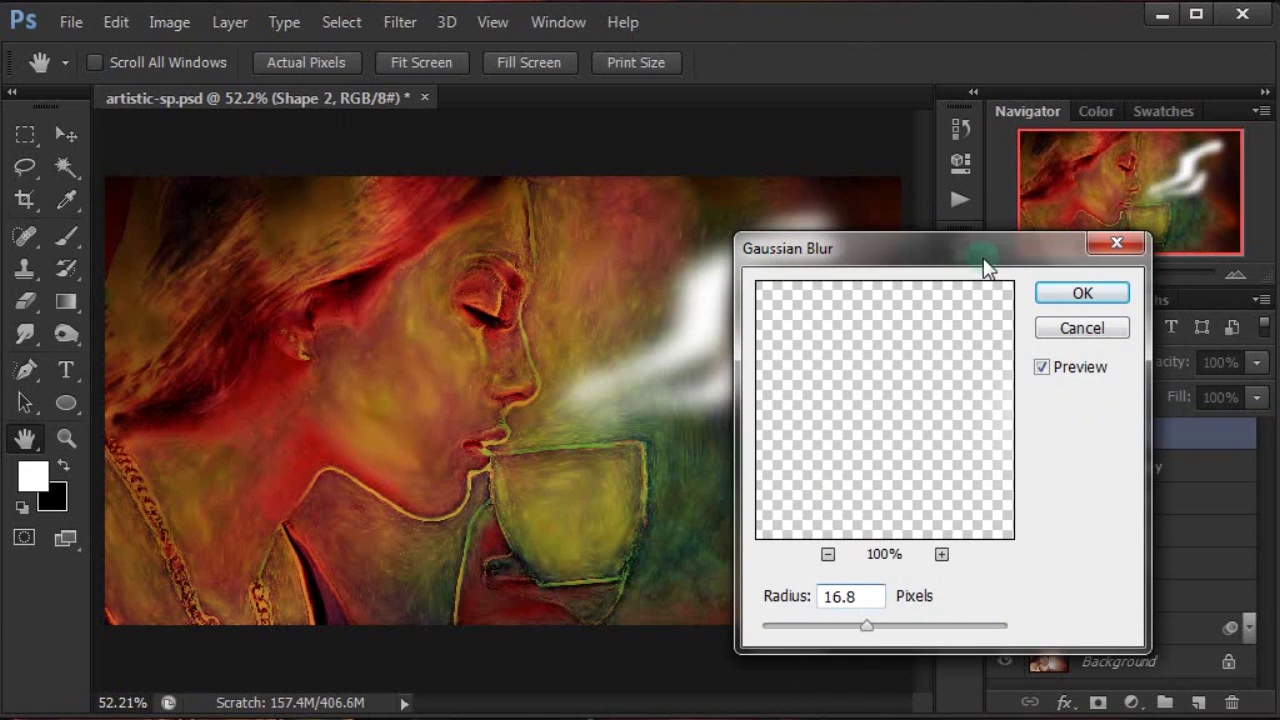
key(Return)
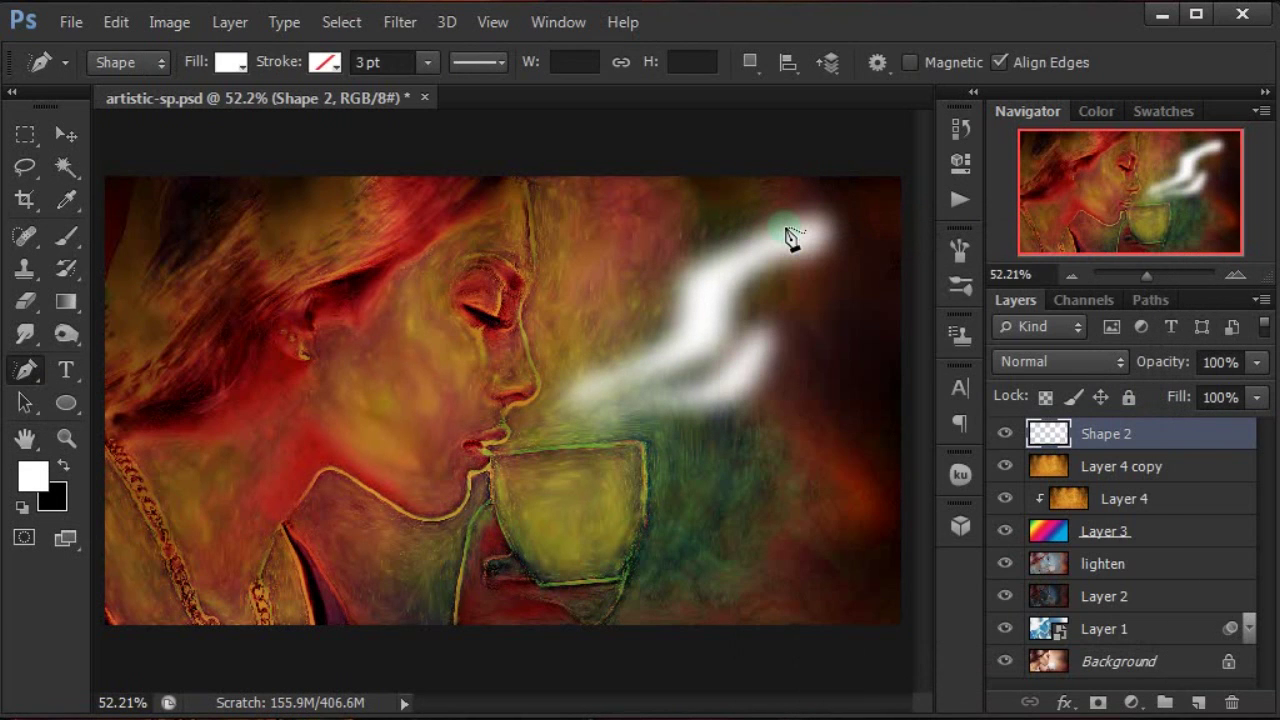
Reshape the blurred steam into a taller, tilted plume rising above the cup.
key(ctrl+t)
drag(700, 574, 788, 524)
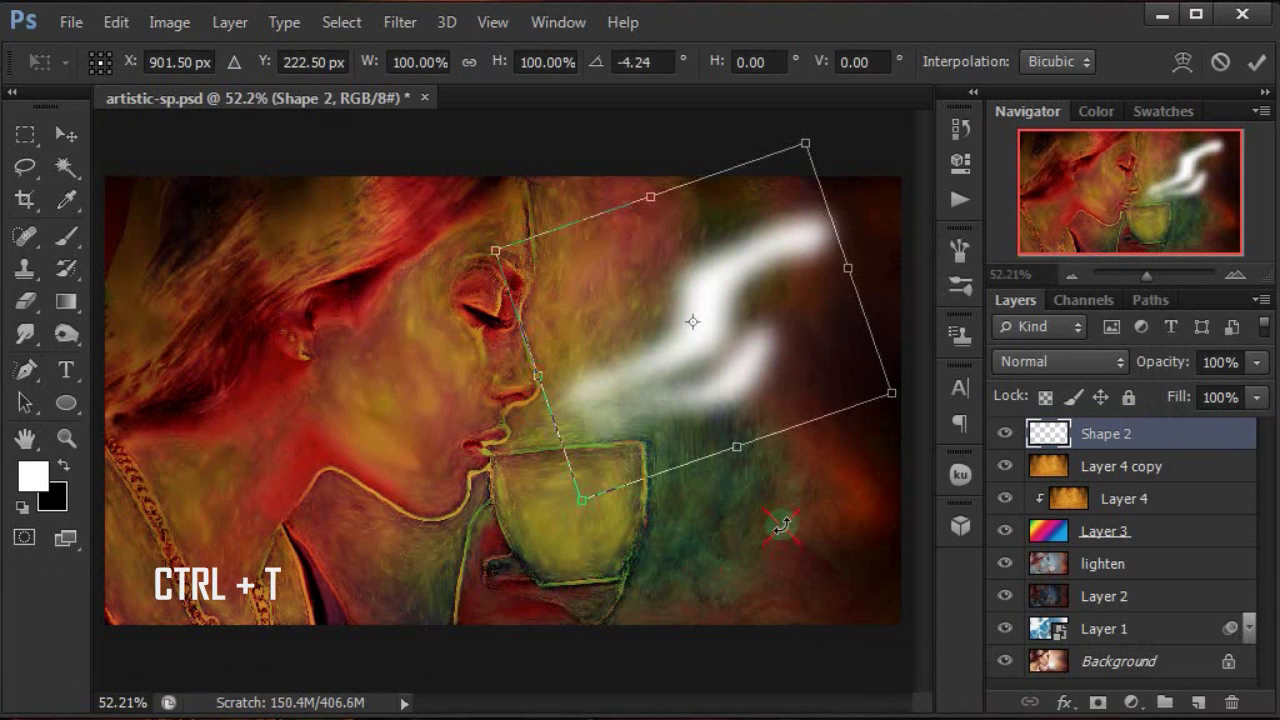
drag(737, 407, 676, 392)
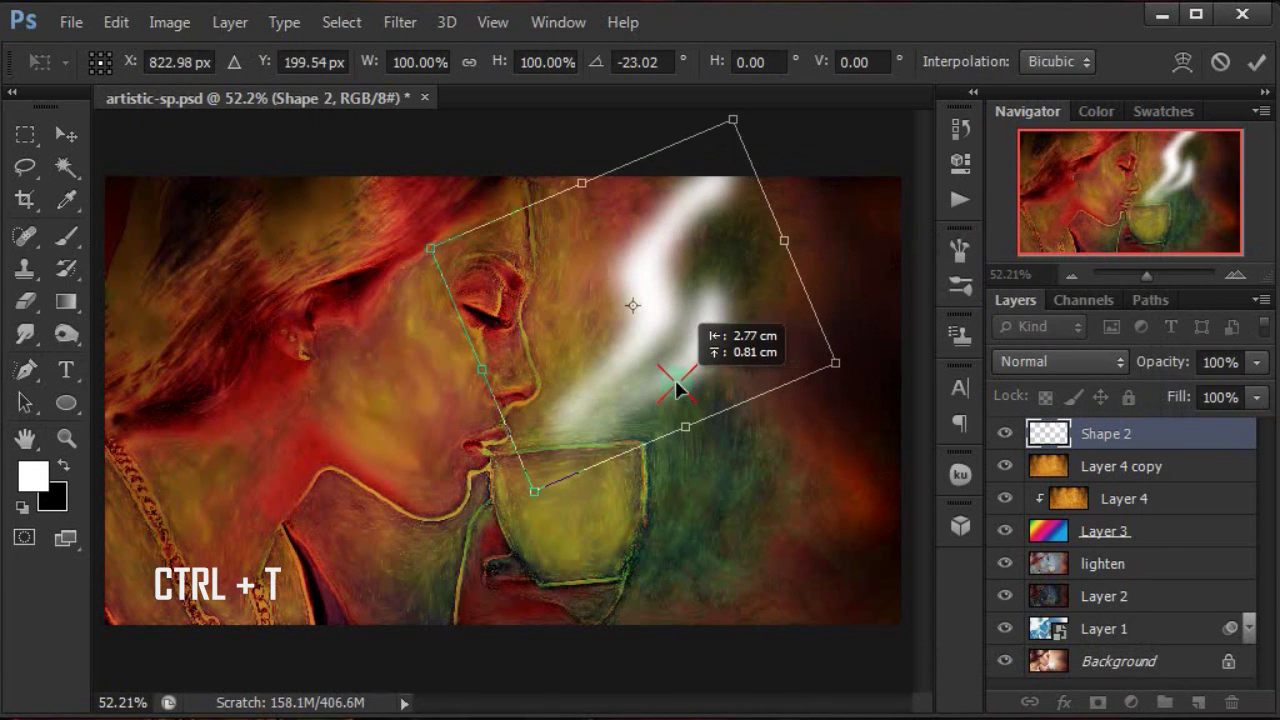
drag(780, 245, 733, 265)
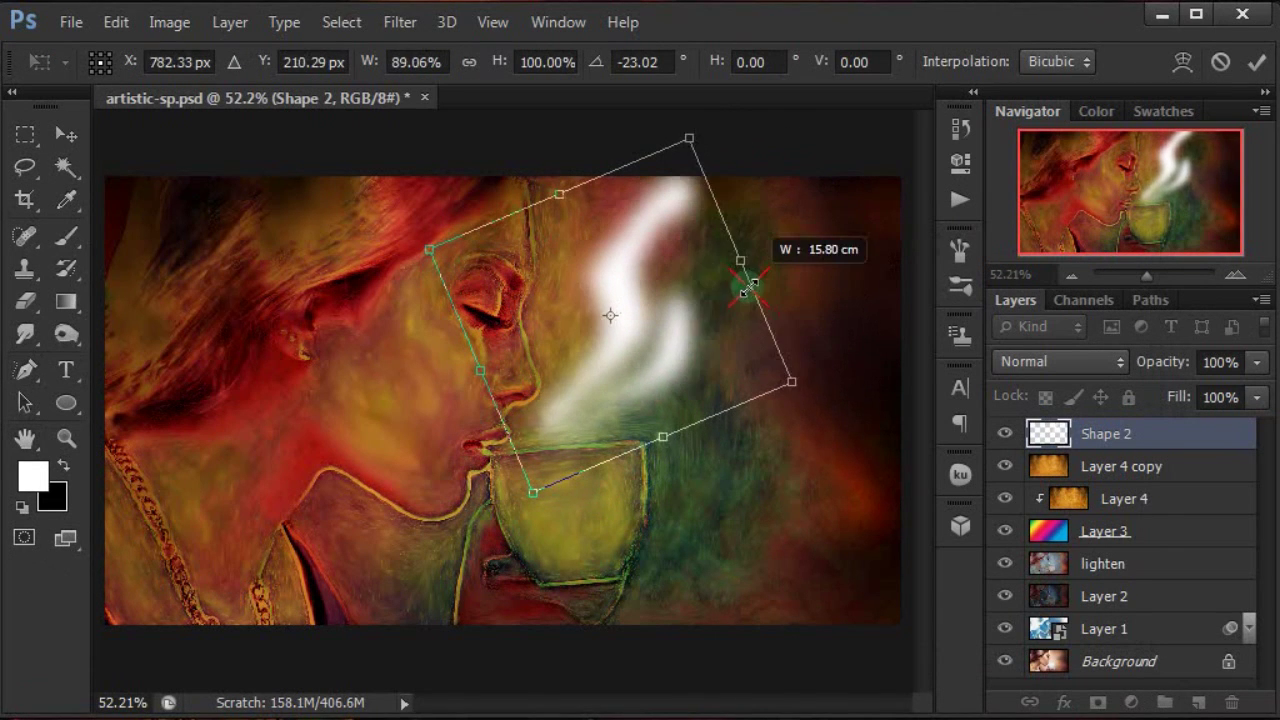
drag(555, 195, 570, 230)
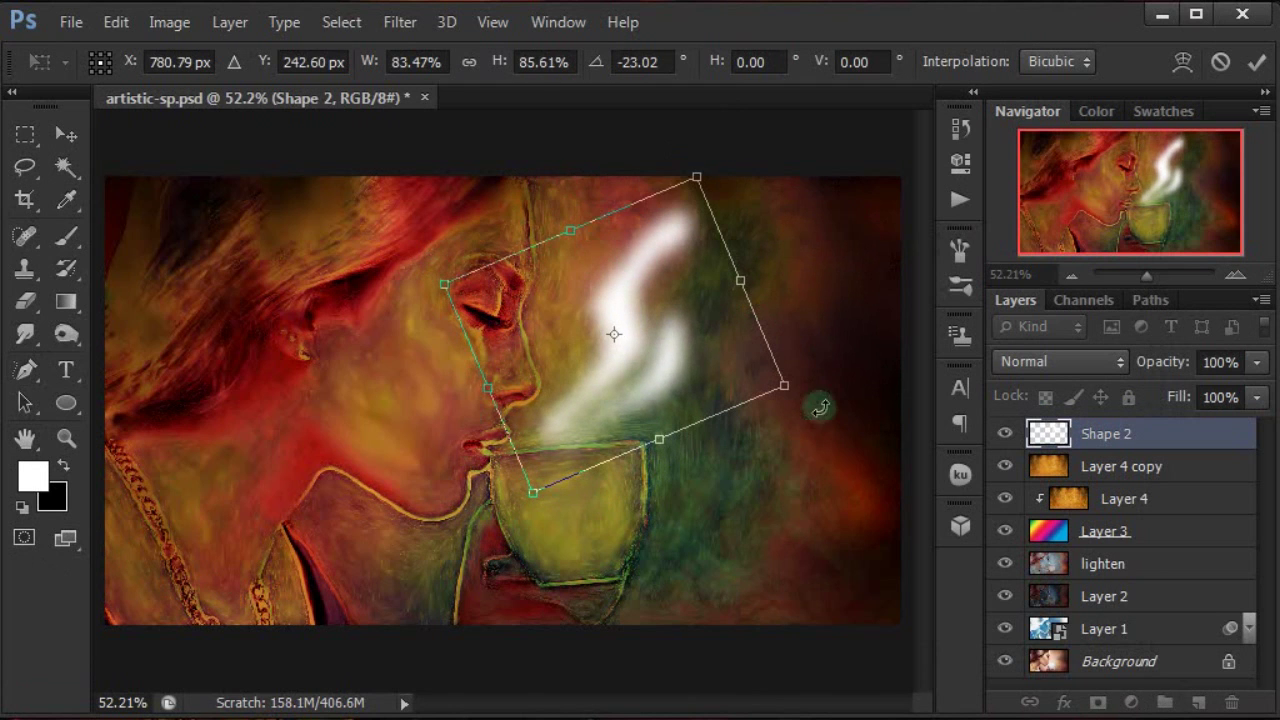
drag(829, 400, 760, 440)
drag(743, 306, 860, 292)
drag(757, 514, 779, 514)
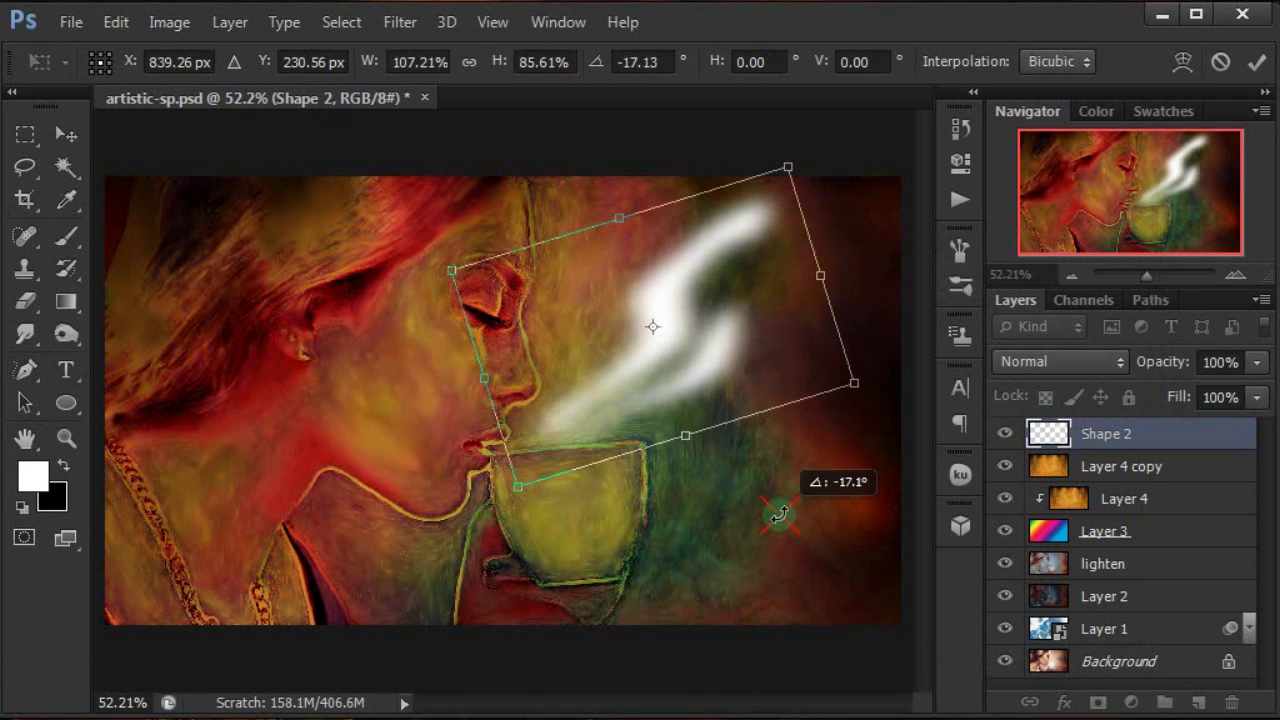
drag(720, 323, 725, 315)
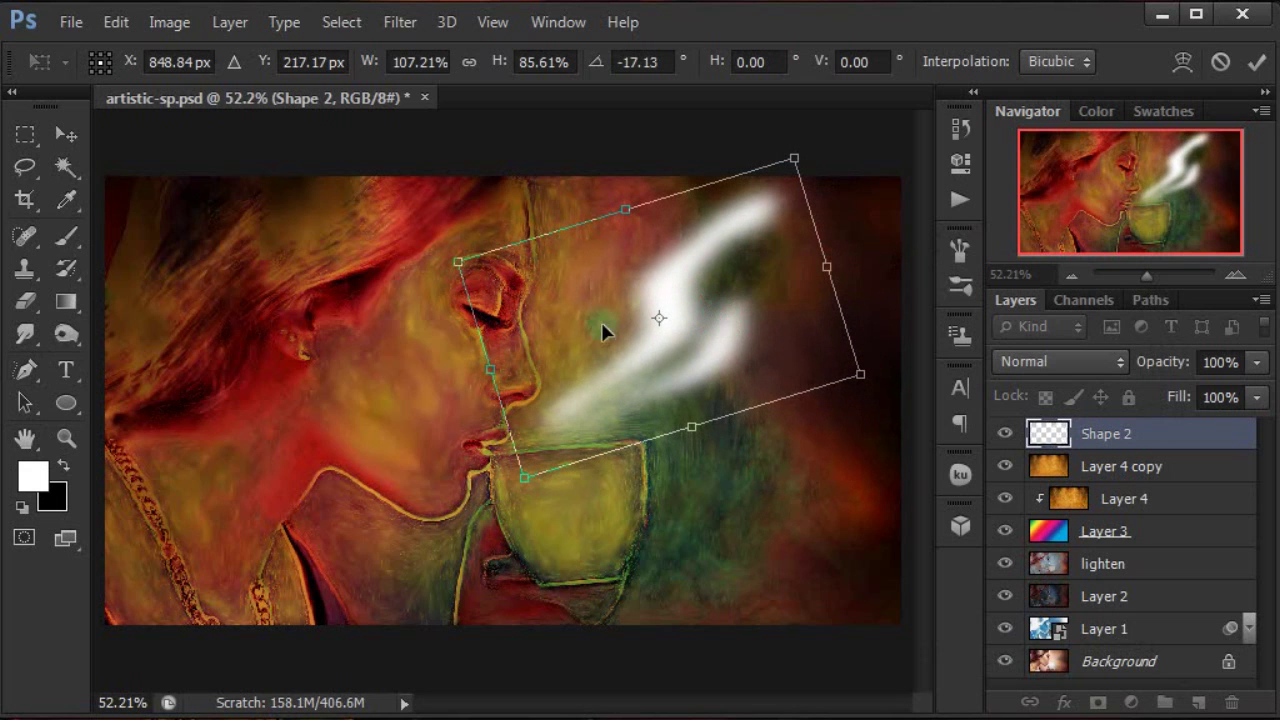
click(65, 134)
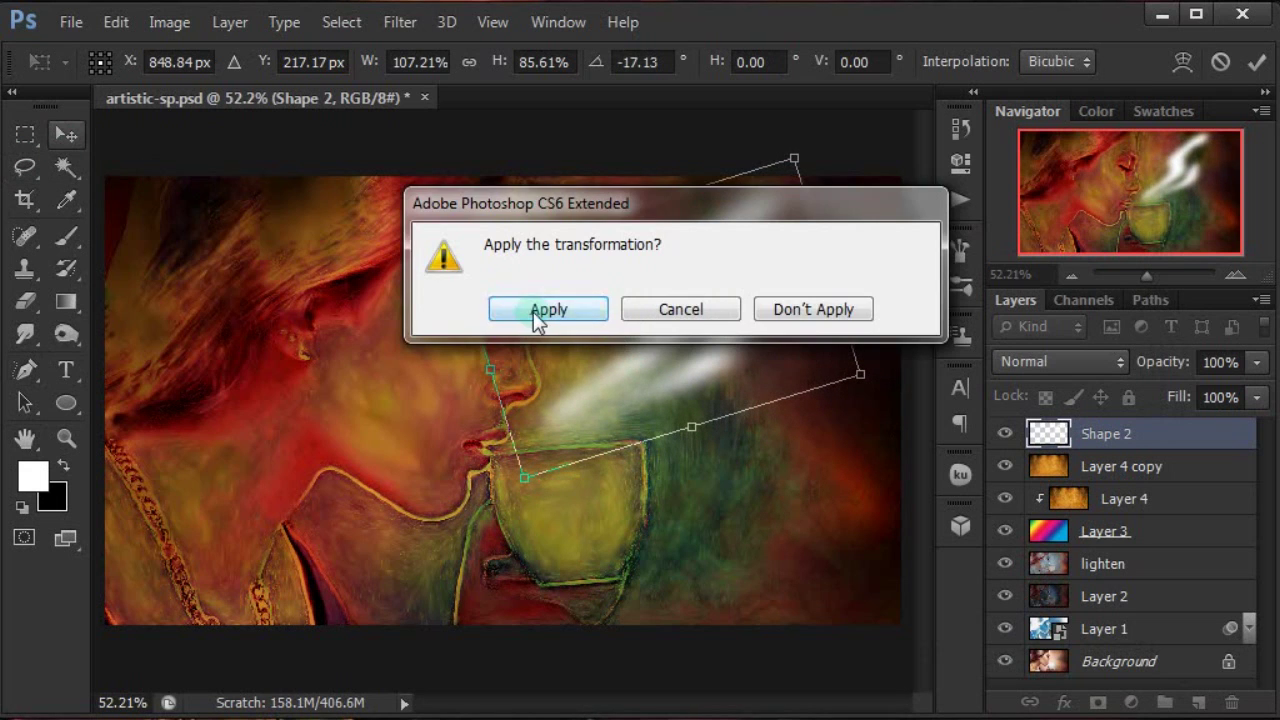
click(533, 311)
Fade the Shape 2 steam layer to 57% opacity.
click(1258, 397)
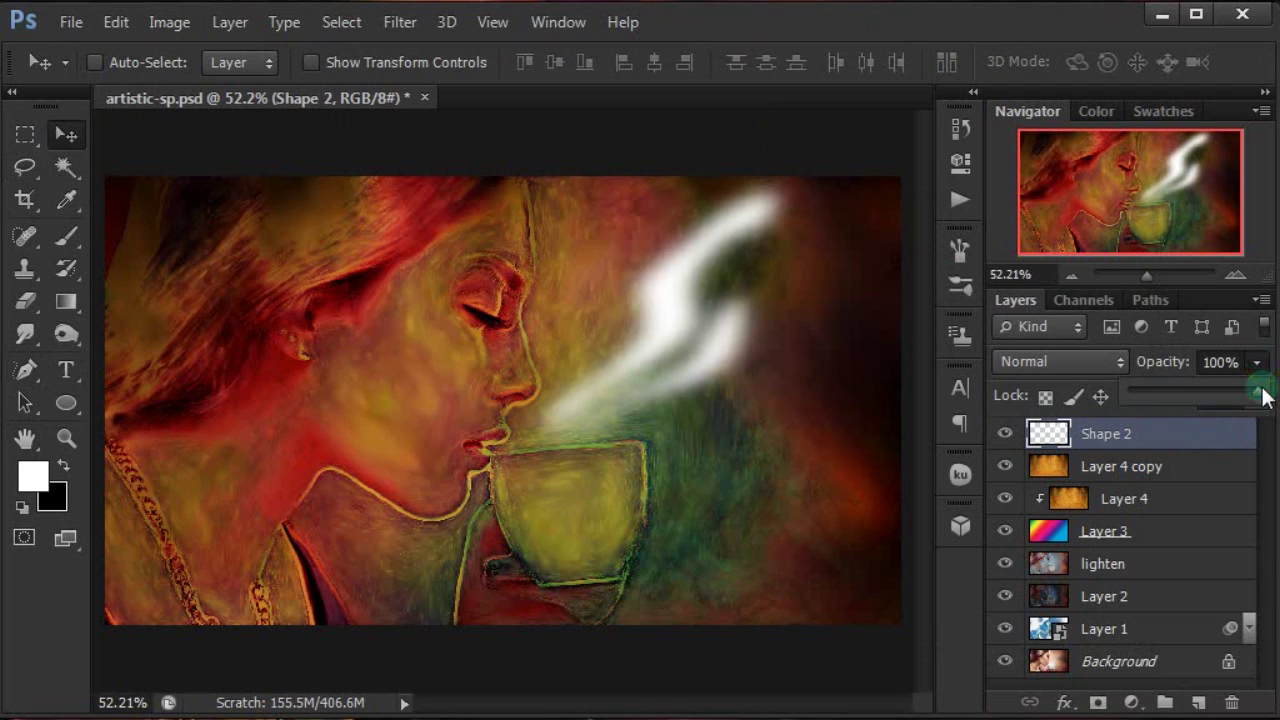
drag(1263, 397, 1200, 397)
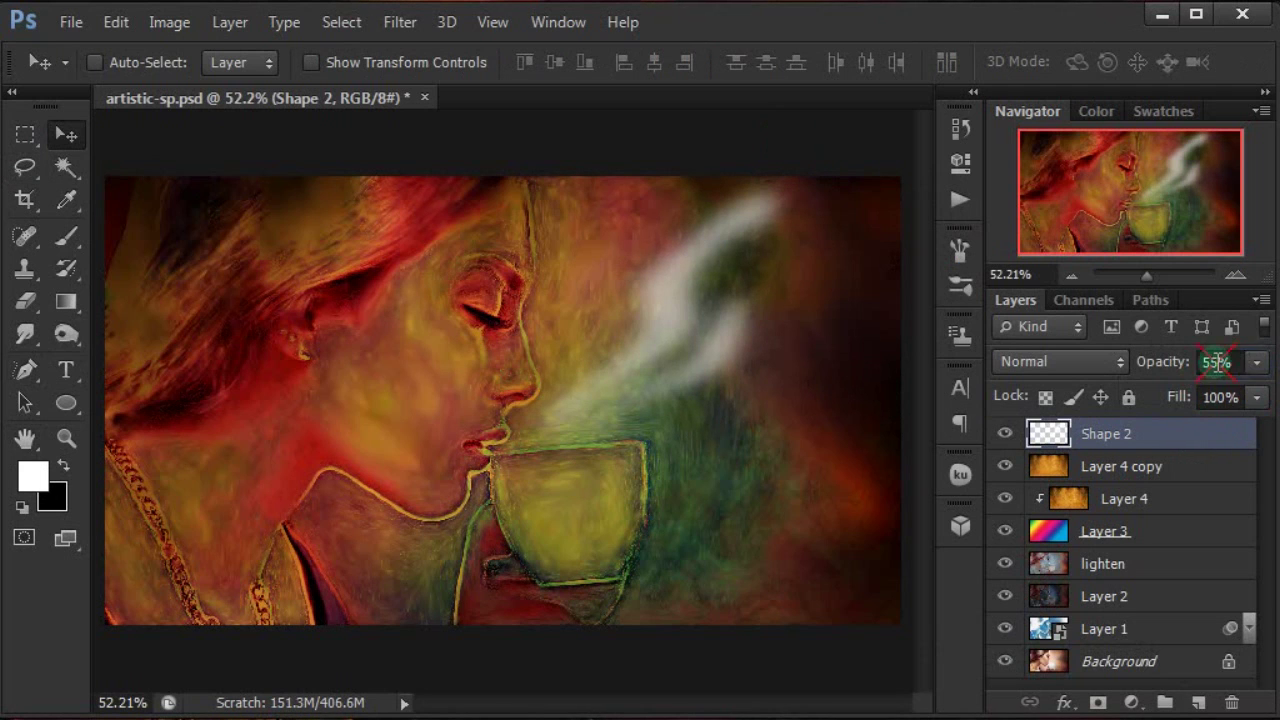
click(1216, 362)
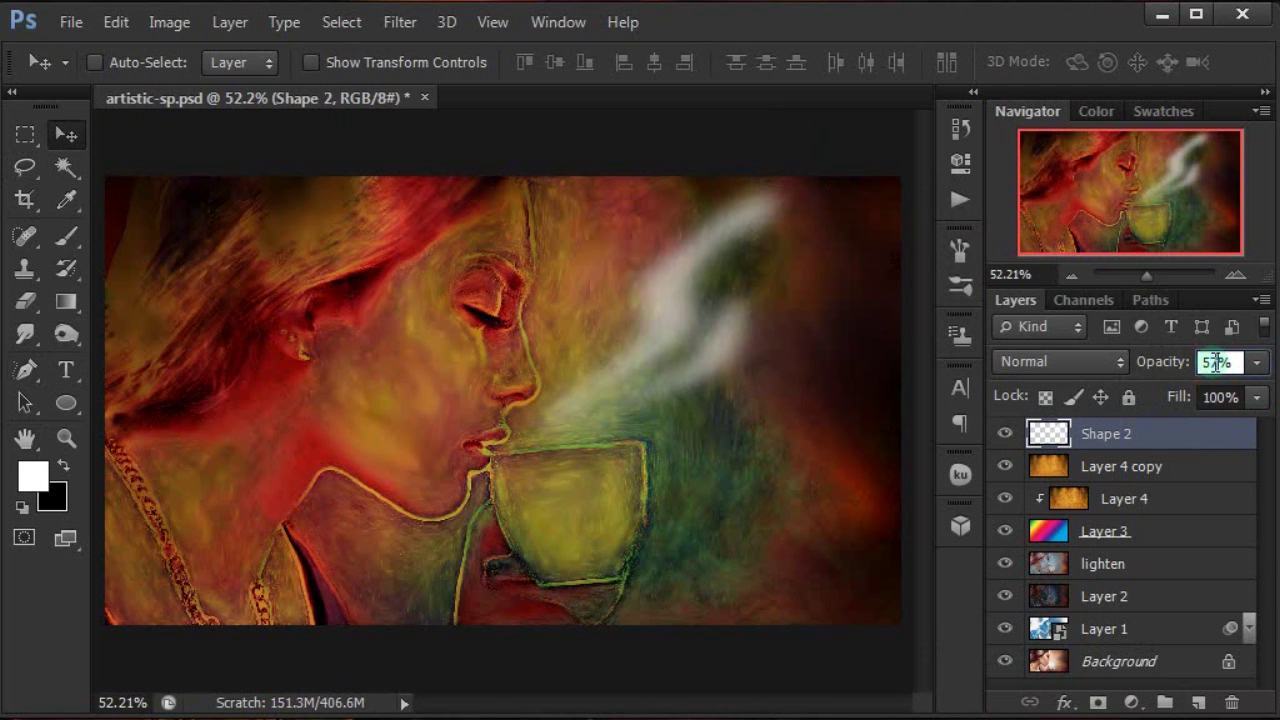
text(57)
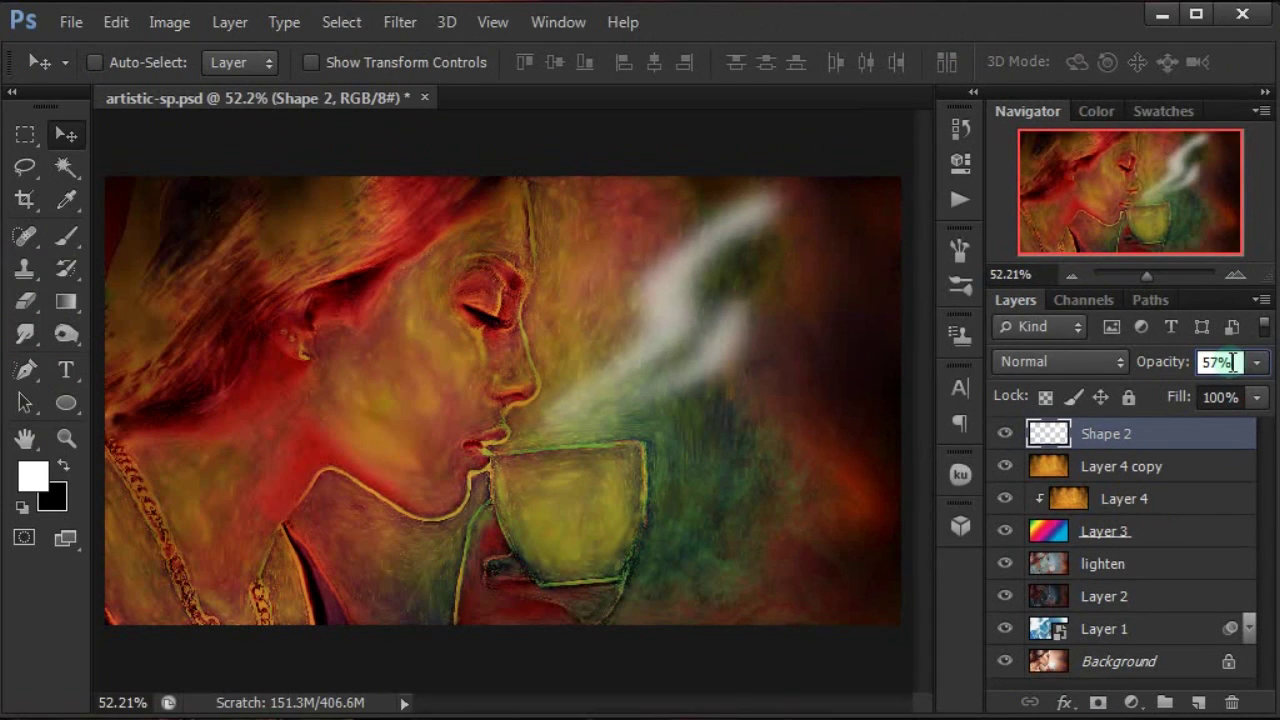
key(Return)
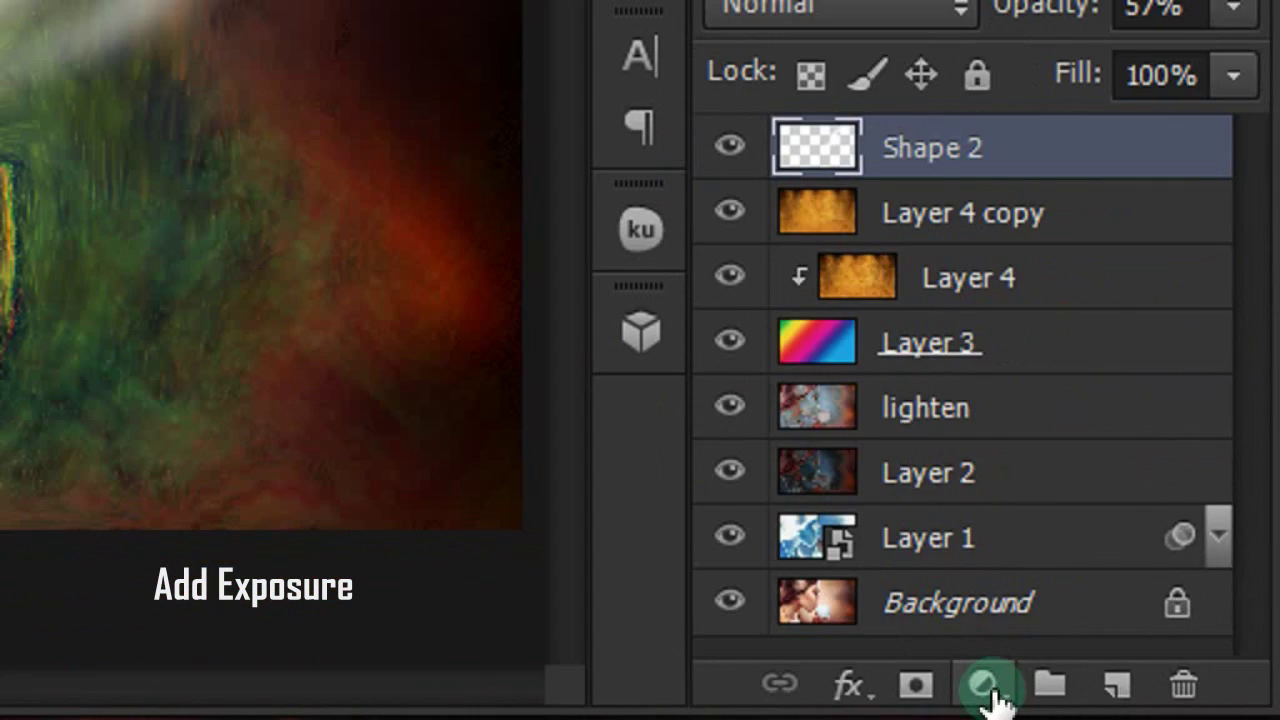
Add an Exposure adjustment layer with exposure set to +0.76.
click(1134, 703)
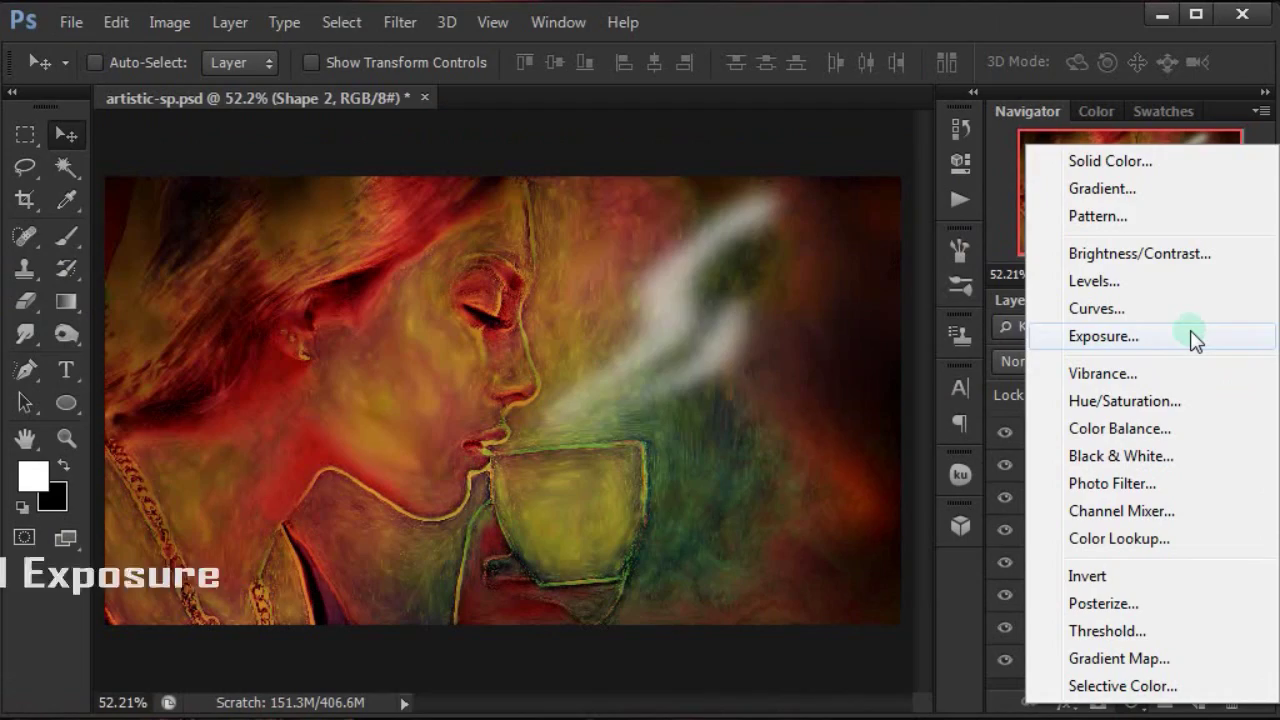
click(1195, 340)
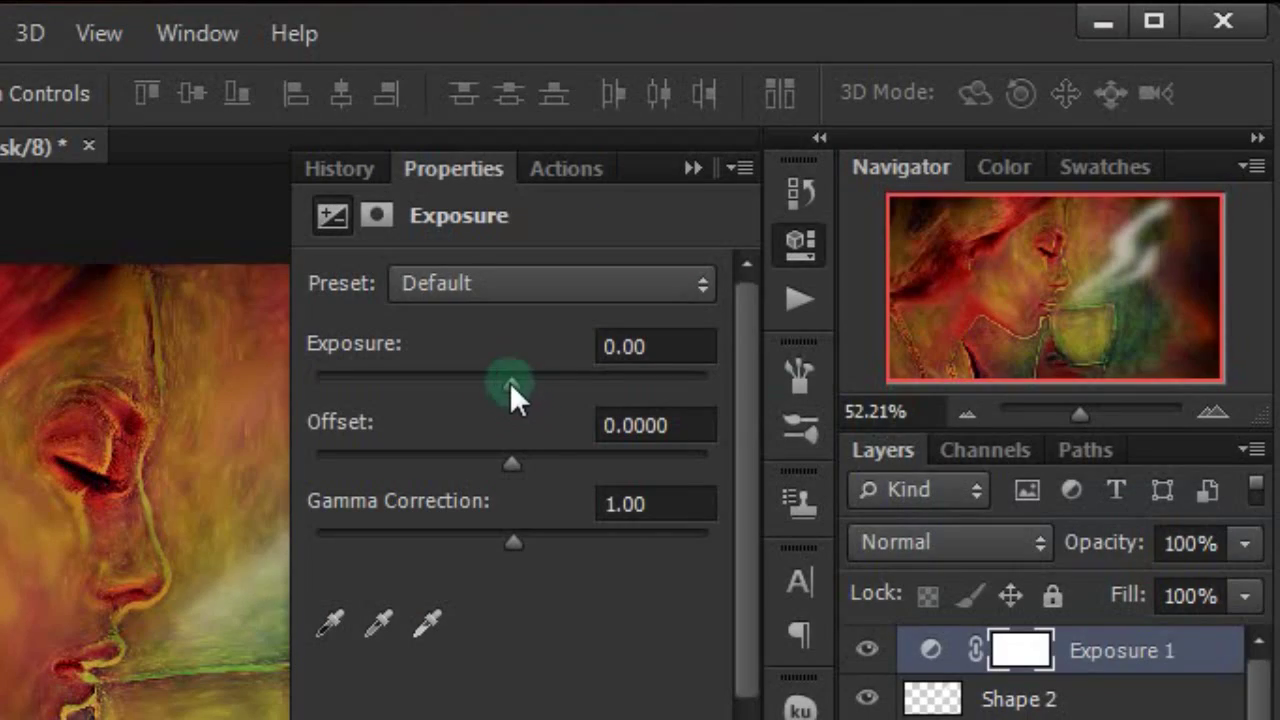
drag(510, 388, 516, 388)
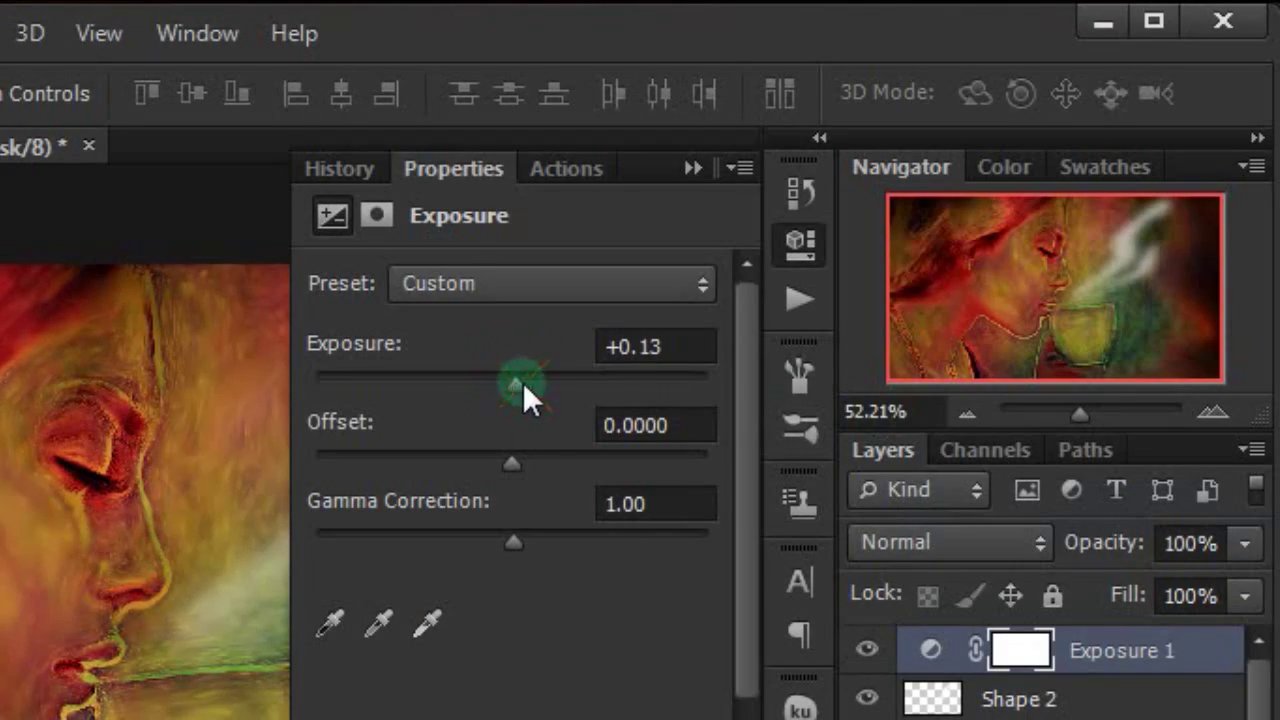
click(648, 347)
drag(648, 347, 684, 345)
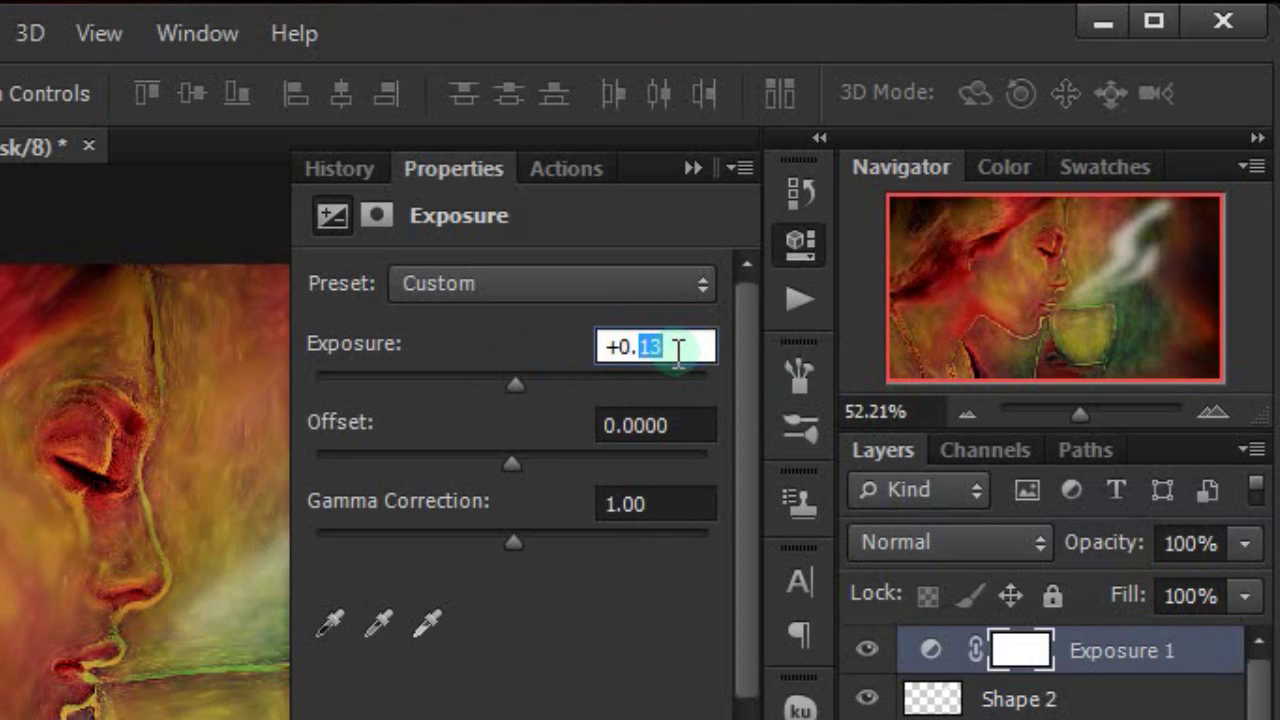
text(76)
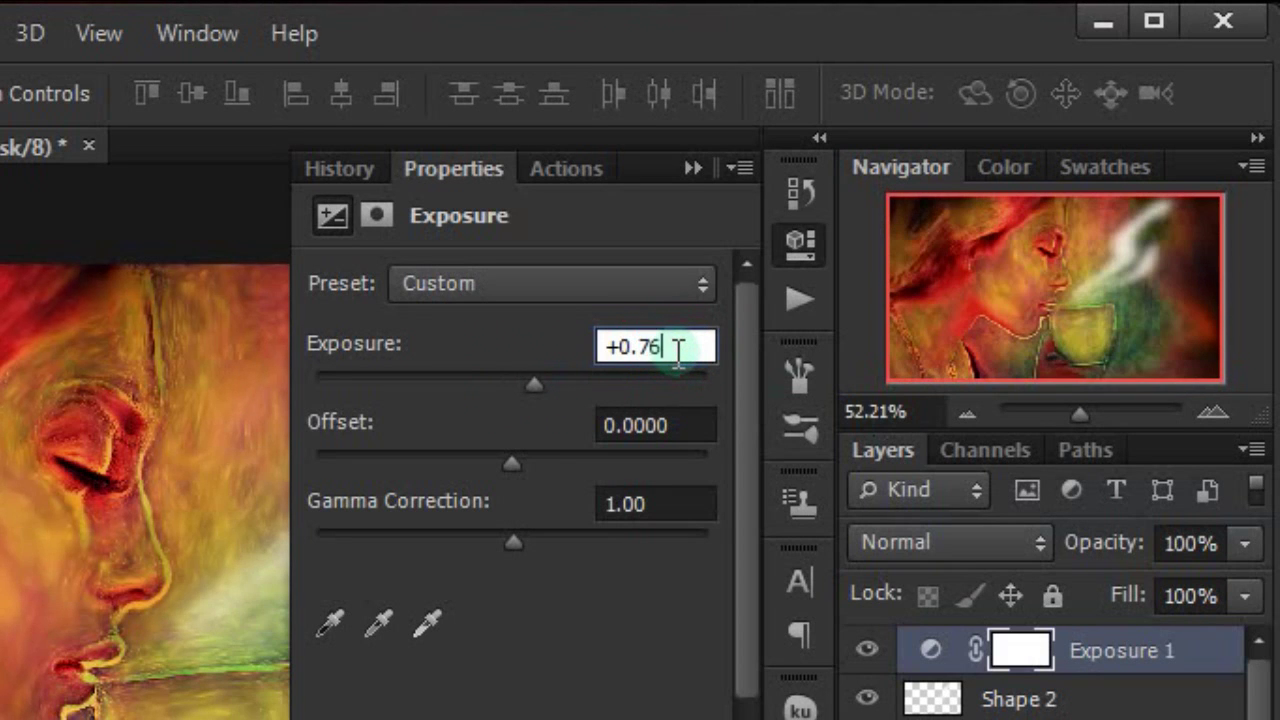
Set the Exposure offset to +0.0096 and gamma to about 0.97.
drag(515, 458, 530, 460)
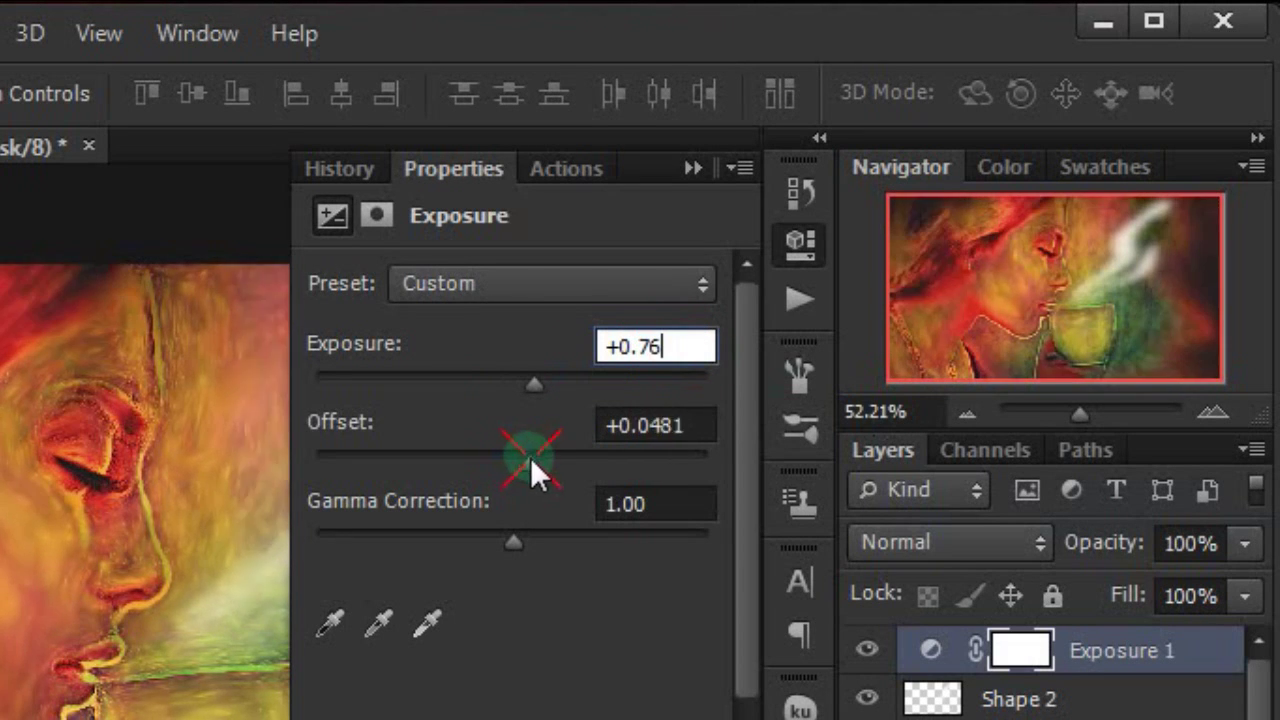
drag(641, 426, 652, 426)
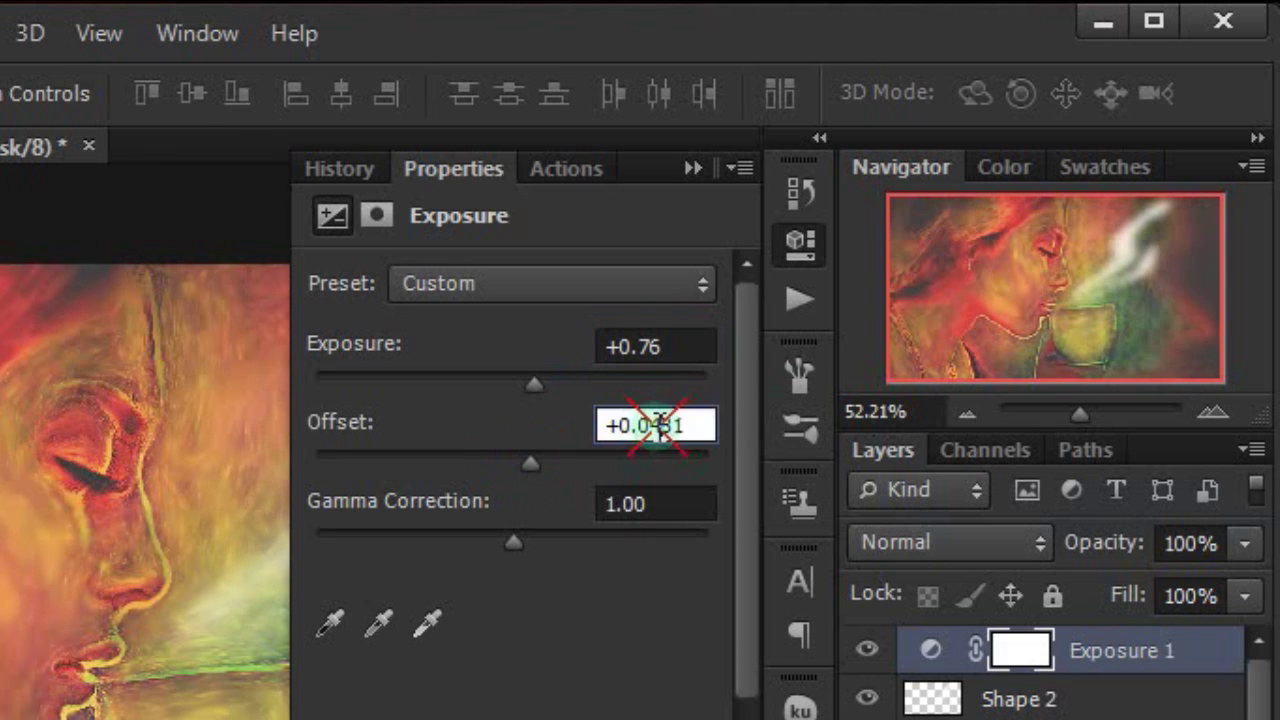
text(0)
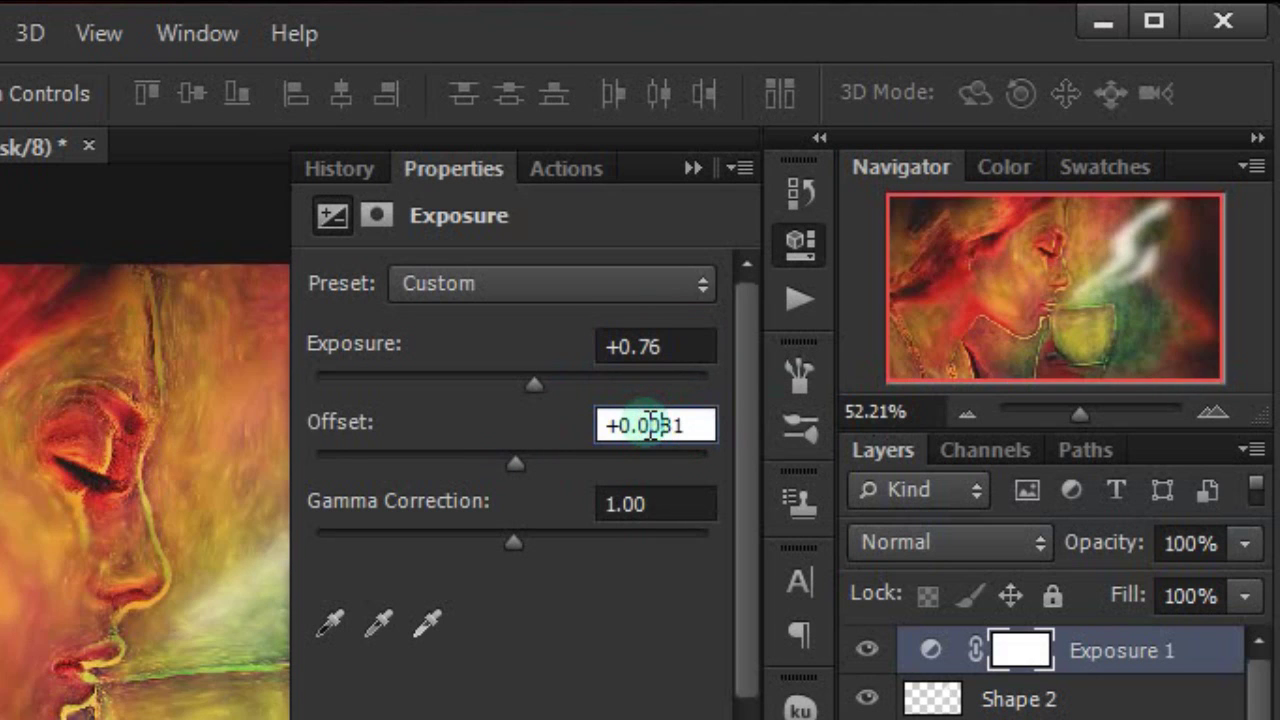
text(96)
click(605, 597)
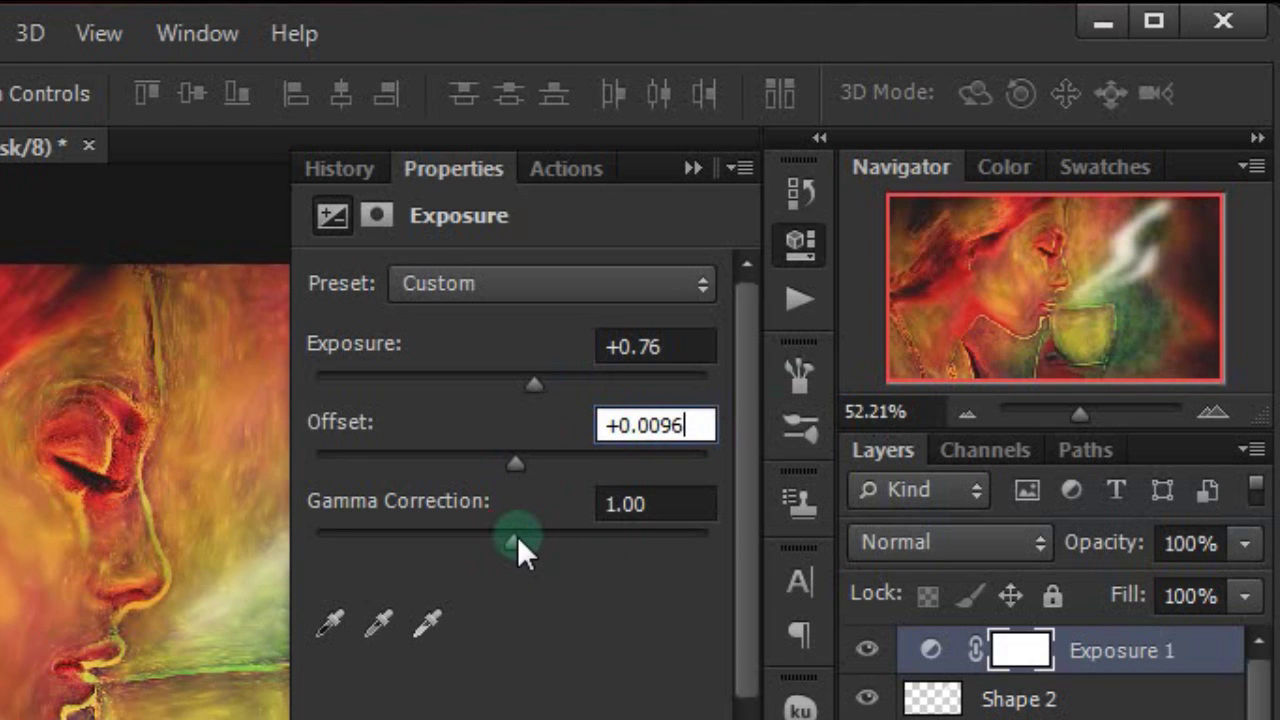
drag(530, 545, 517, 546)
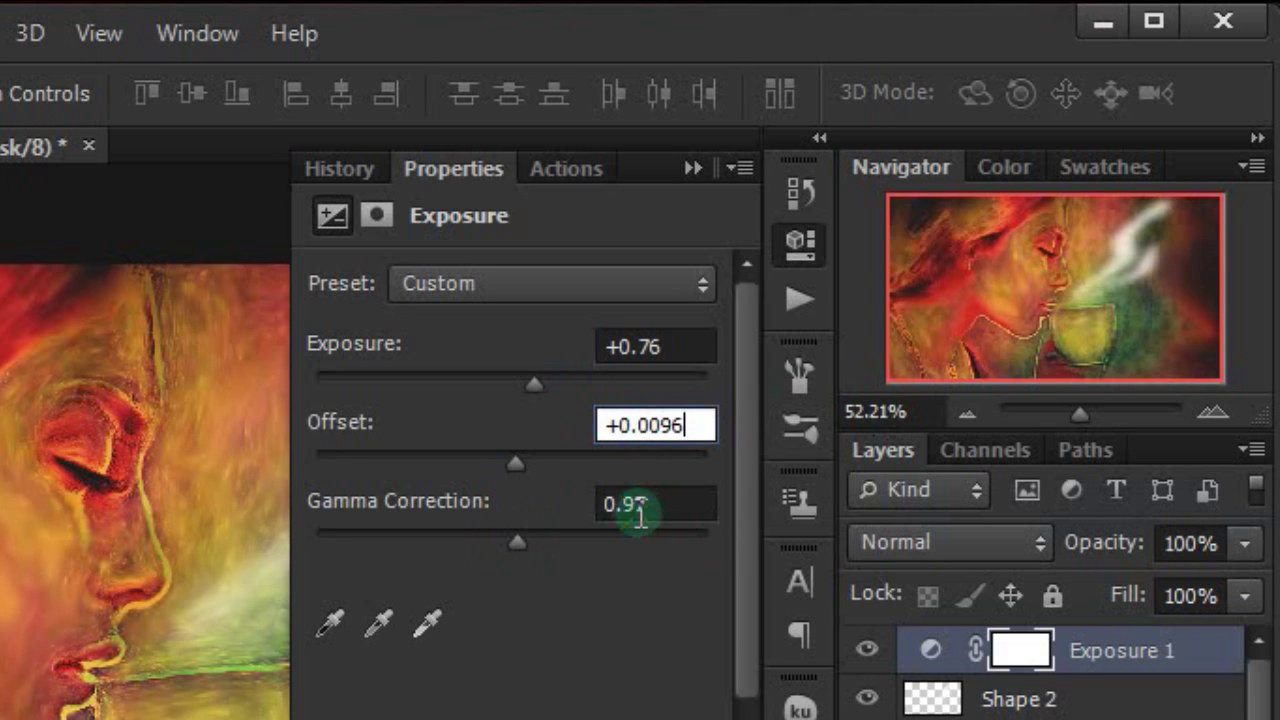
drag(640, 512, 662, 505)
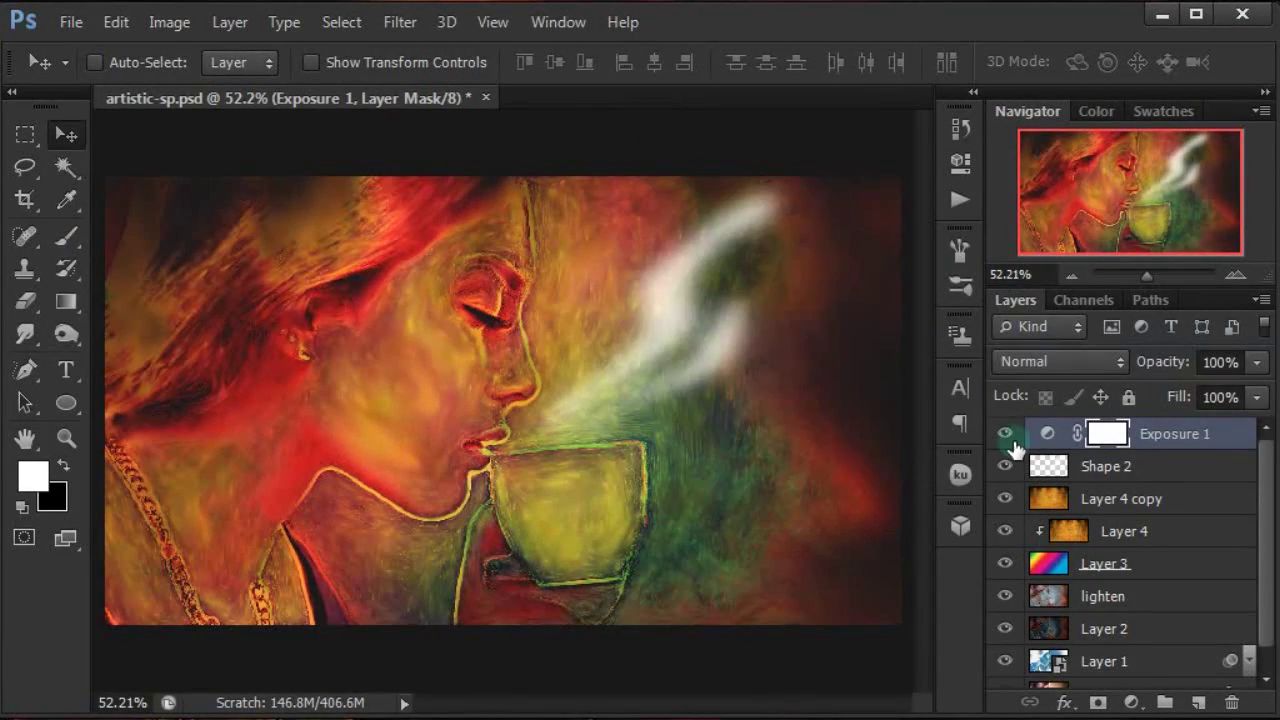
click(1005, 433)
click(1005, 433)
Lower Shape 2's opacity to 45%, then reselect the Exposure 1 layer.
click(1203, 470)
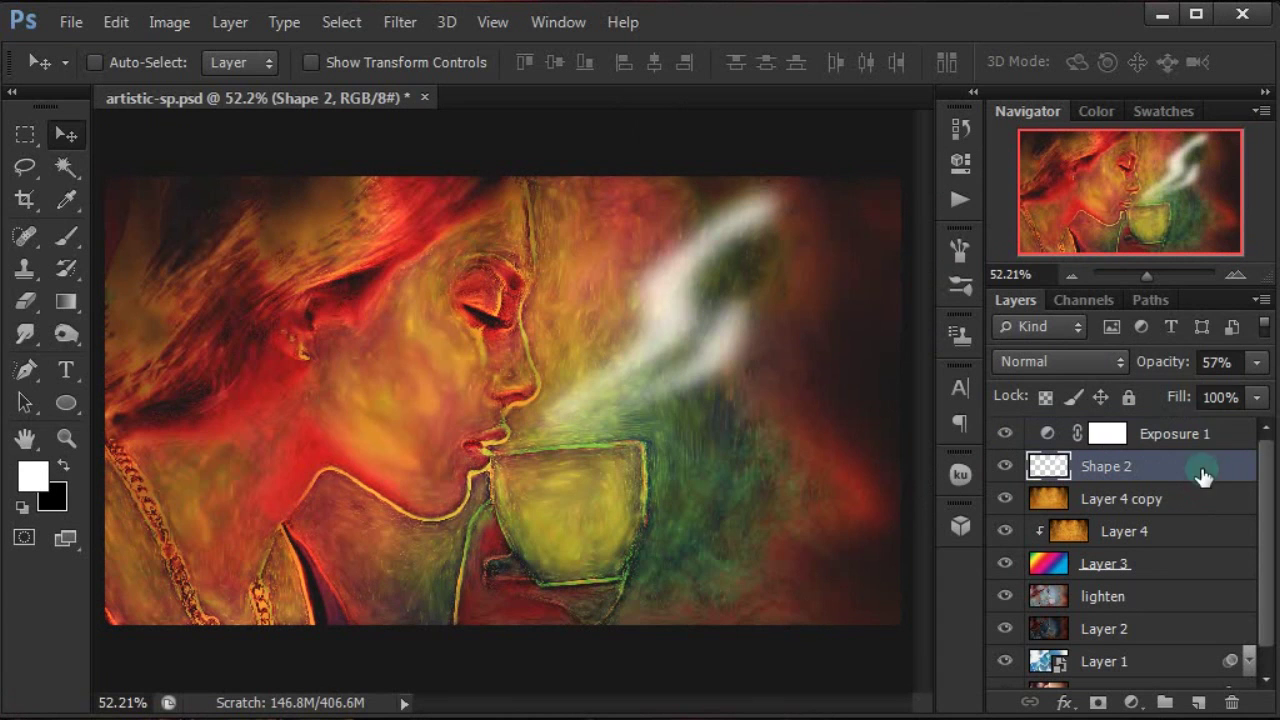
click(1216, 362)
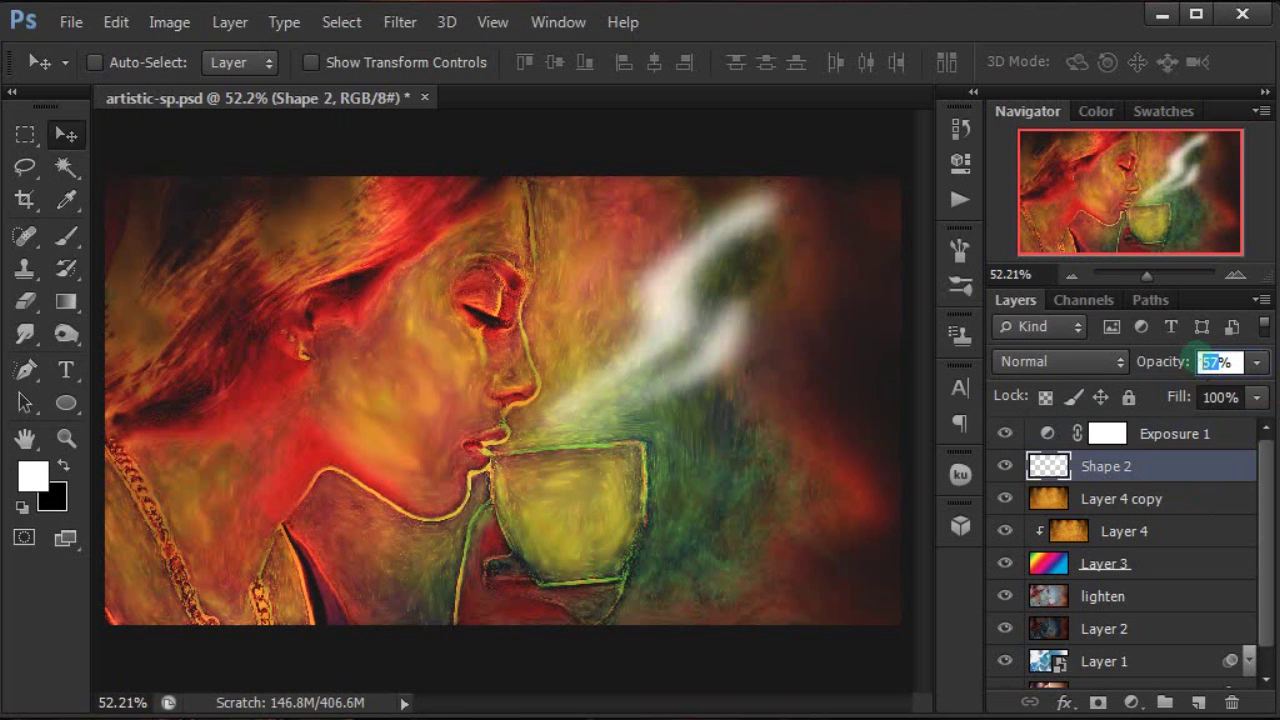
text(45)
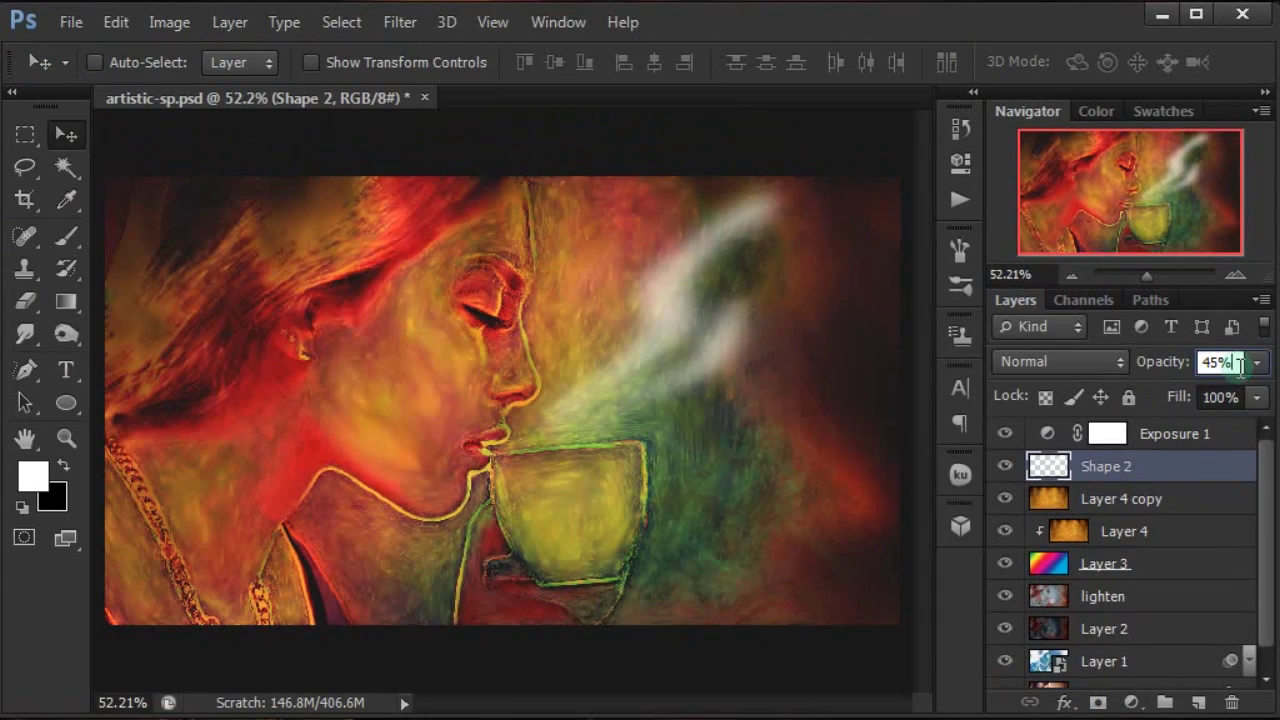
key(Return)
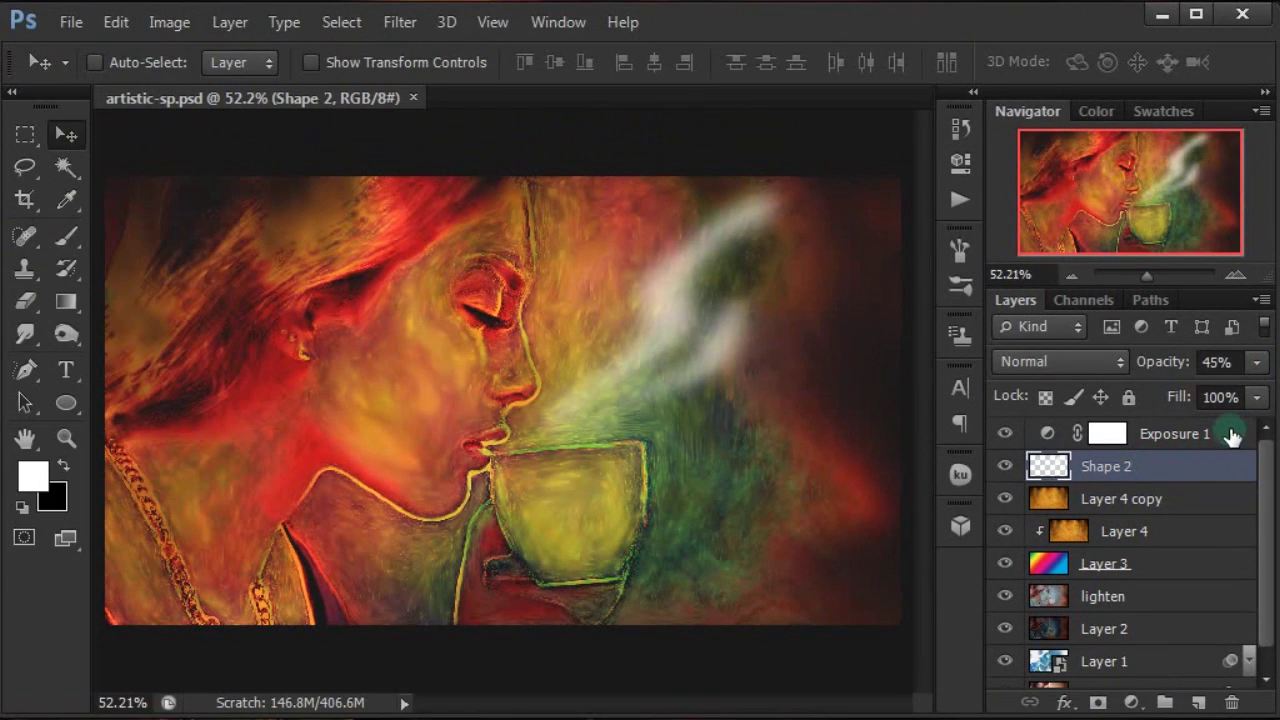
click(1232, 437)
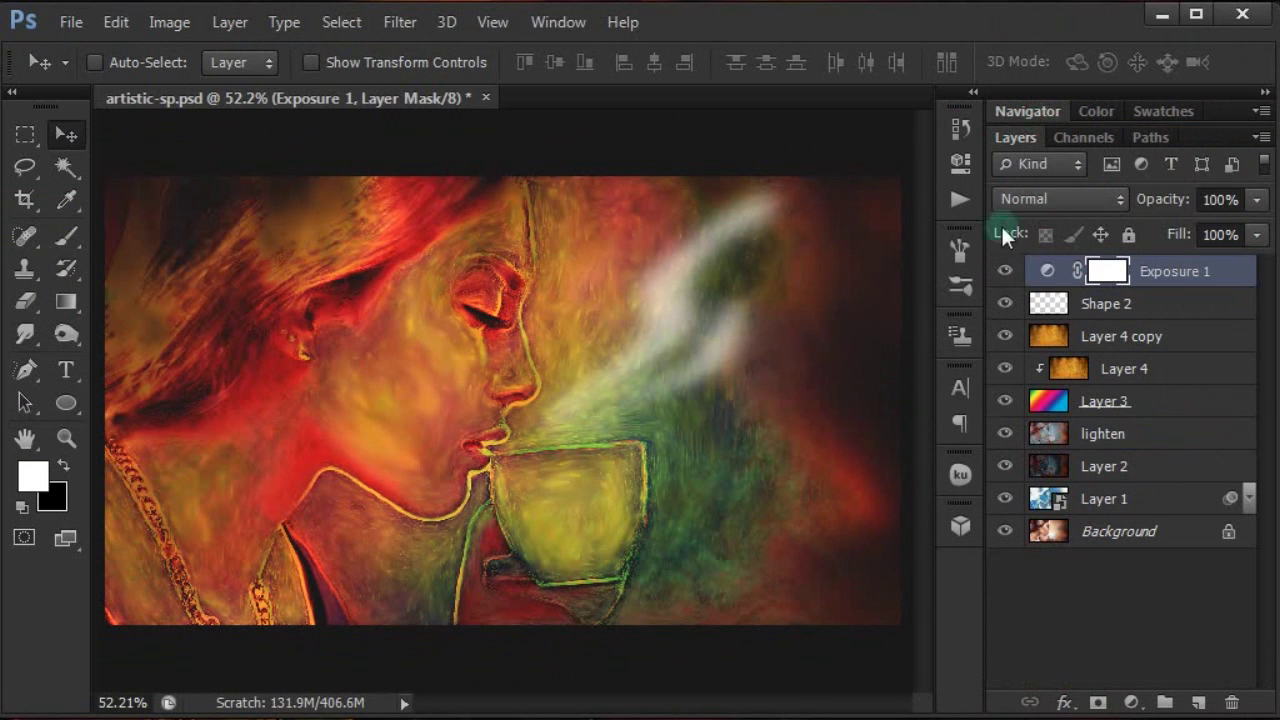
click(1133, 704)
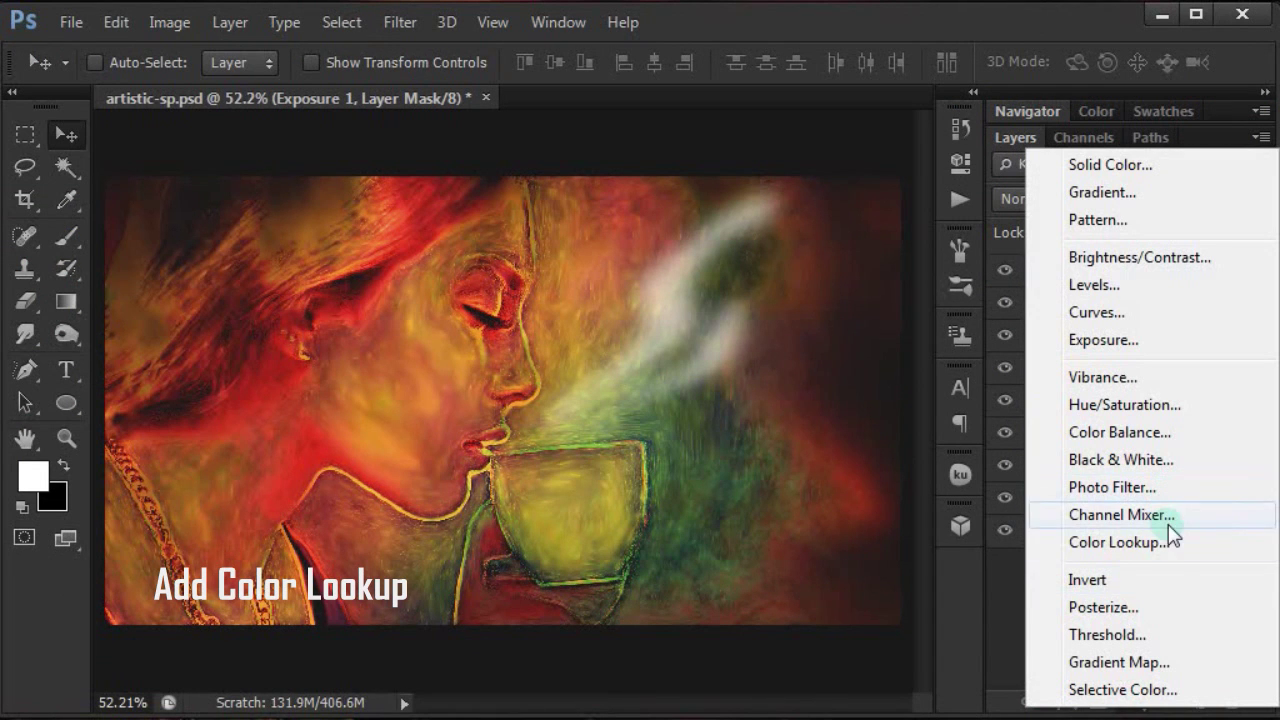
Add a Color Lookup layer using filmstock_50.3dl at 50% opacity.
click(1171, 553)
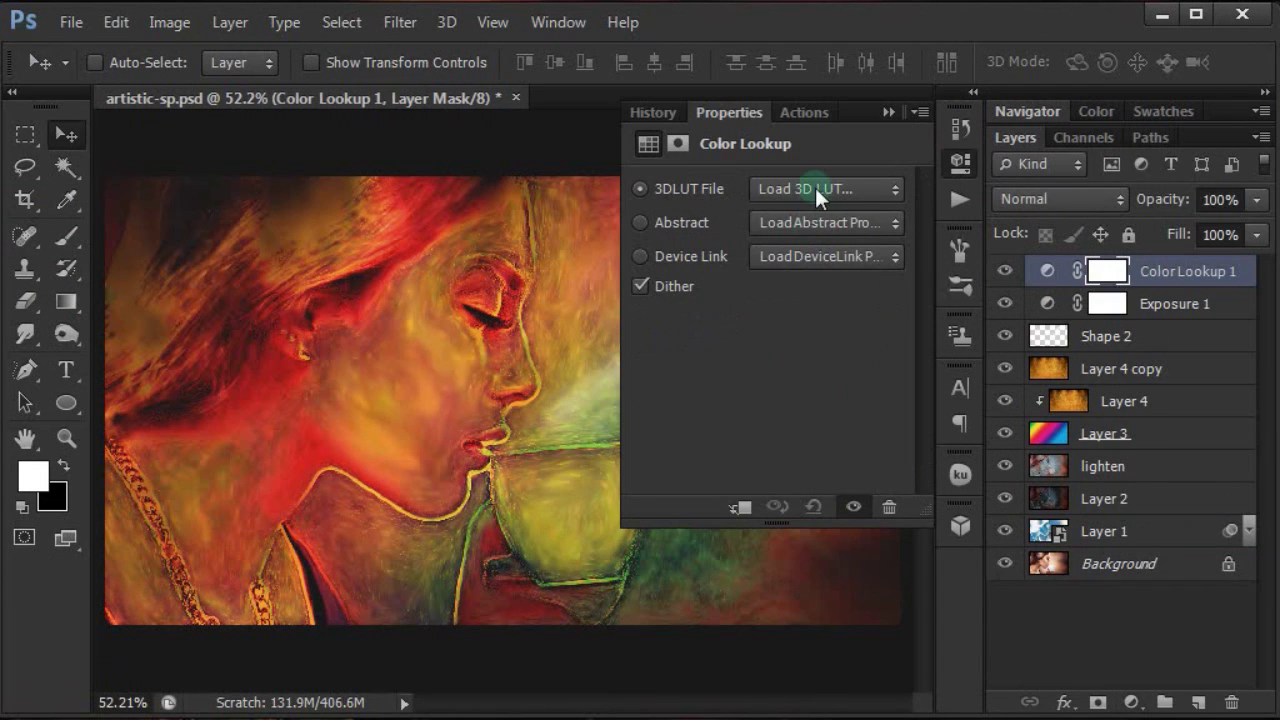
click(814, 187)
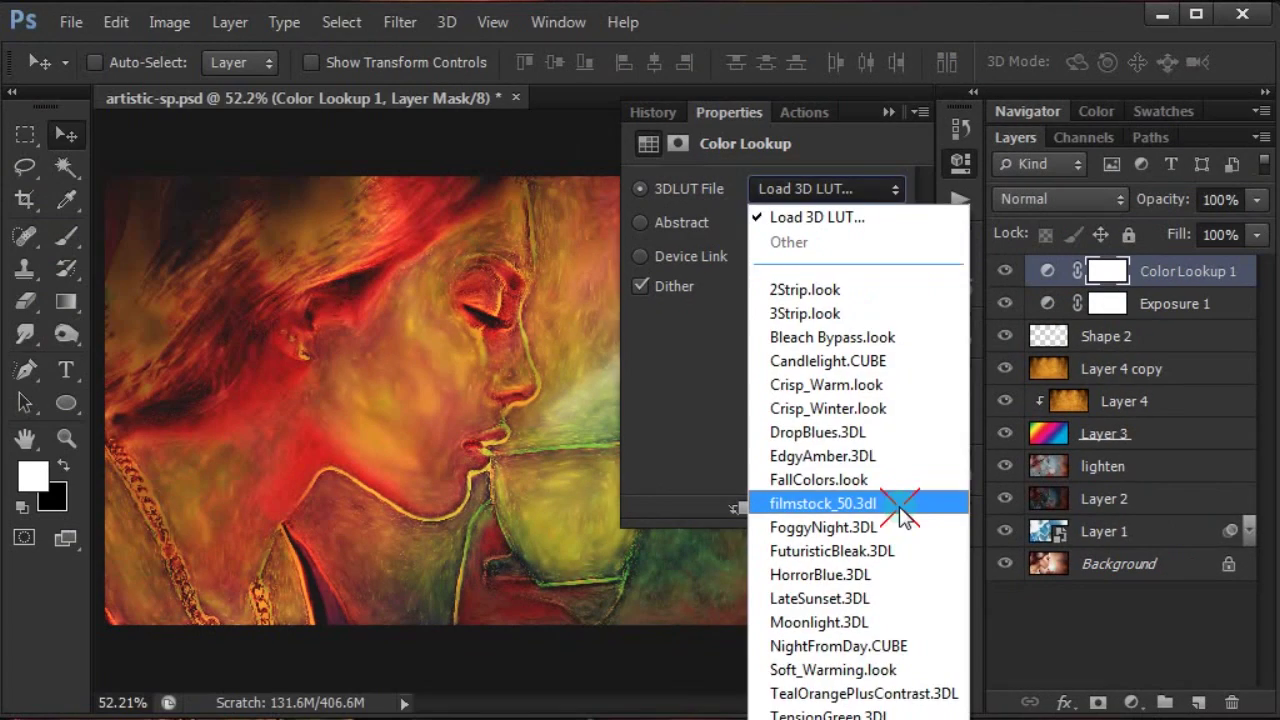
click(905, 582)
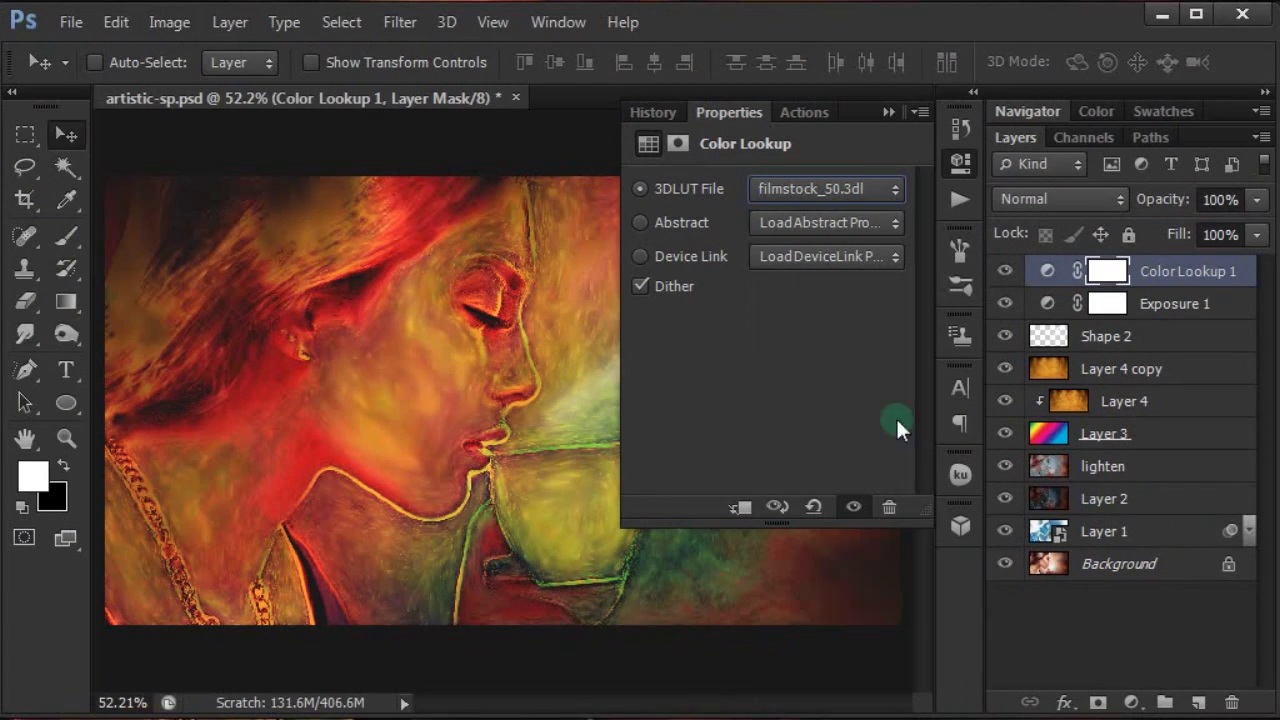
click(888, 113)
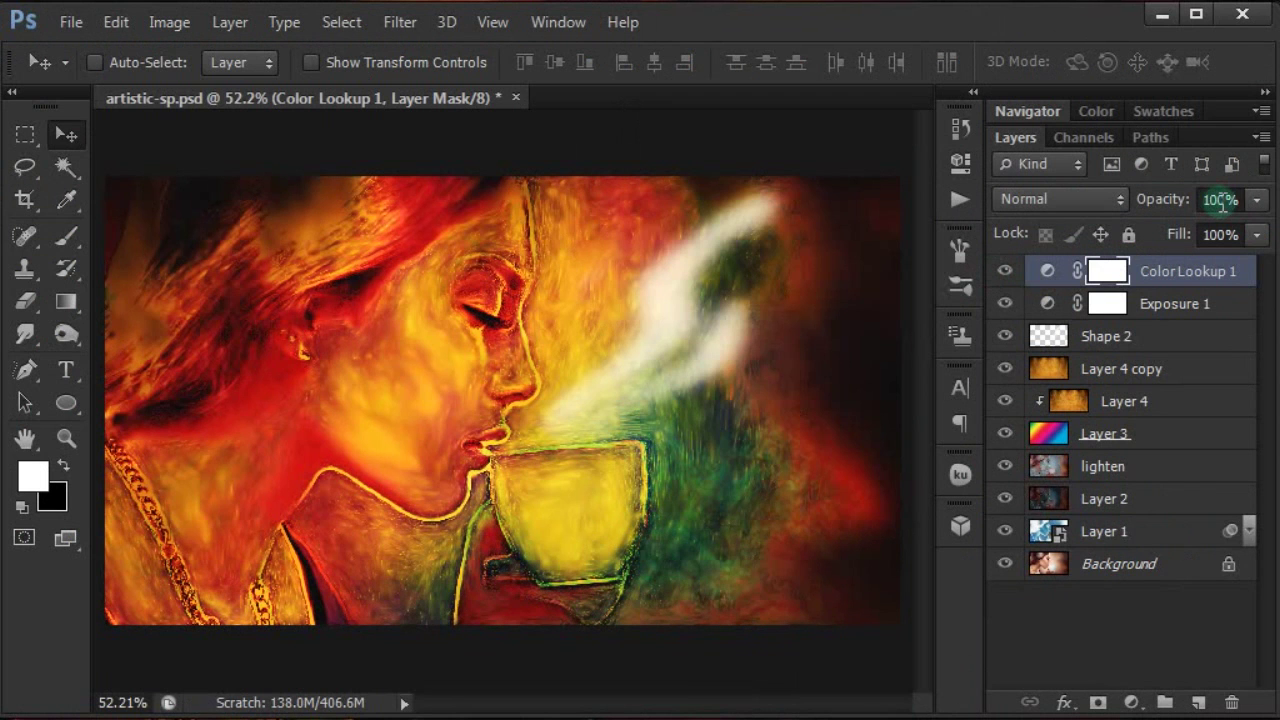
click(1221, 201)
text(50)
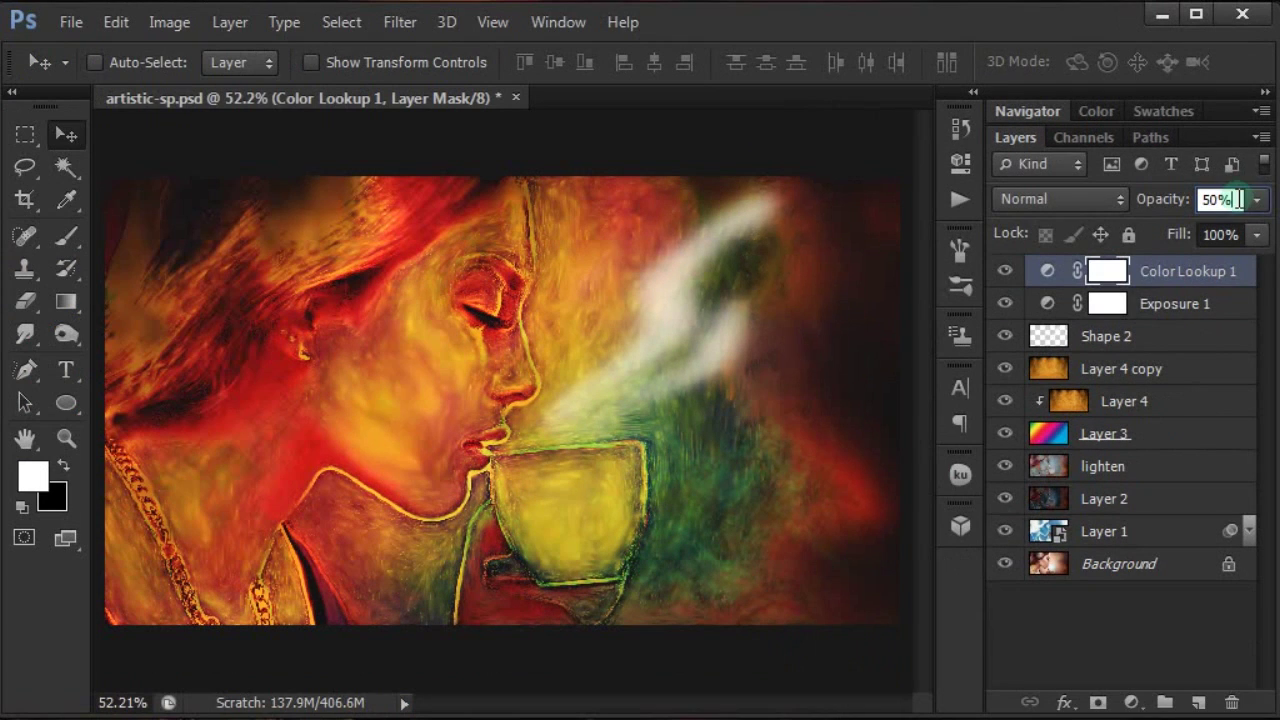
click(1133, 703)
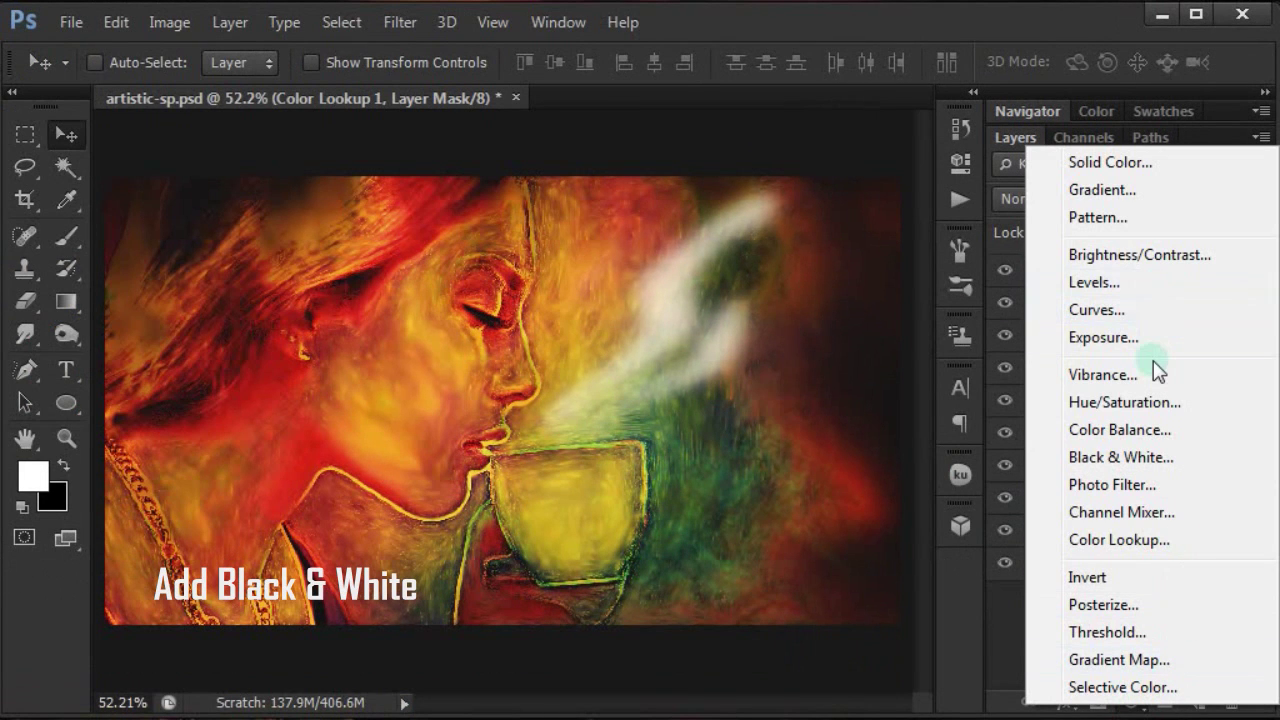
Add a Black & White layer with the Green Filter preset, blended as Luminosity.
click(1121, 457)
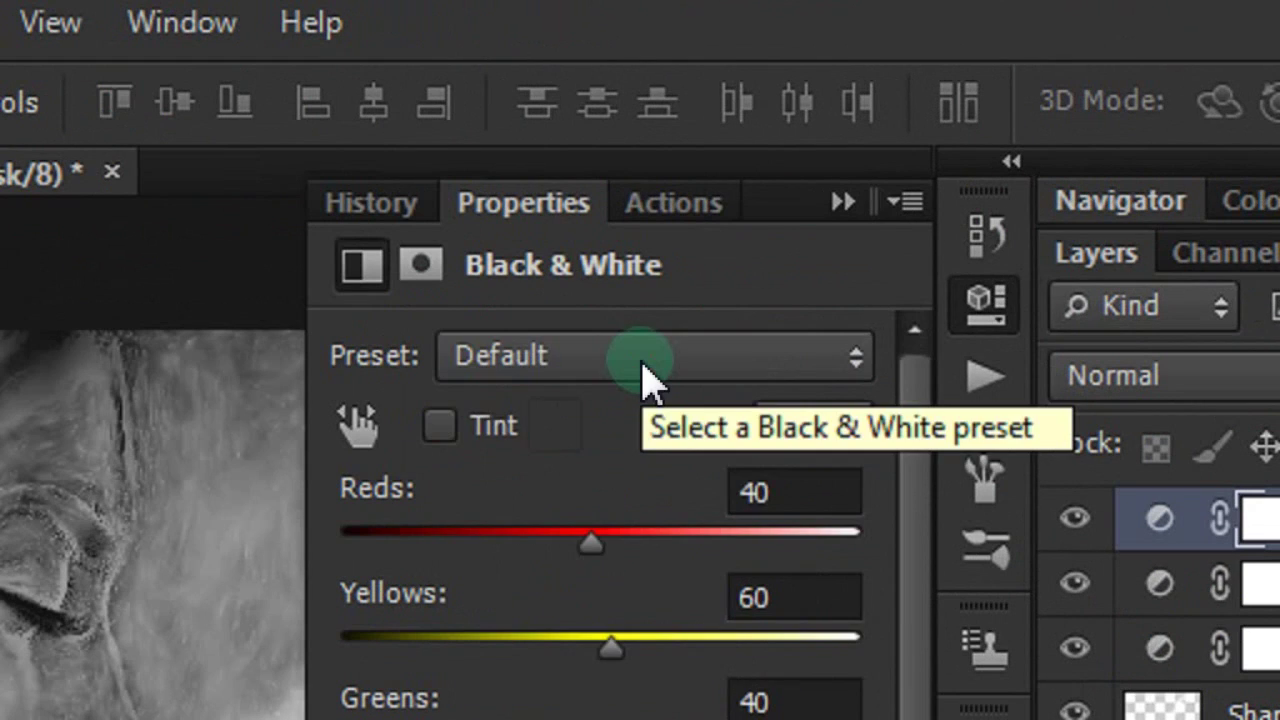
click(645, 378)
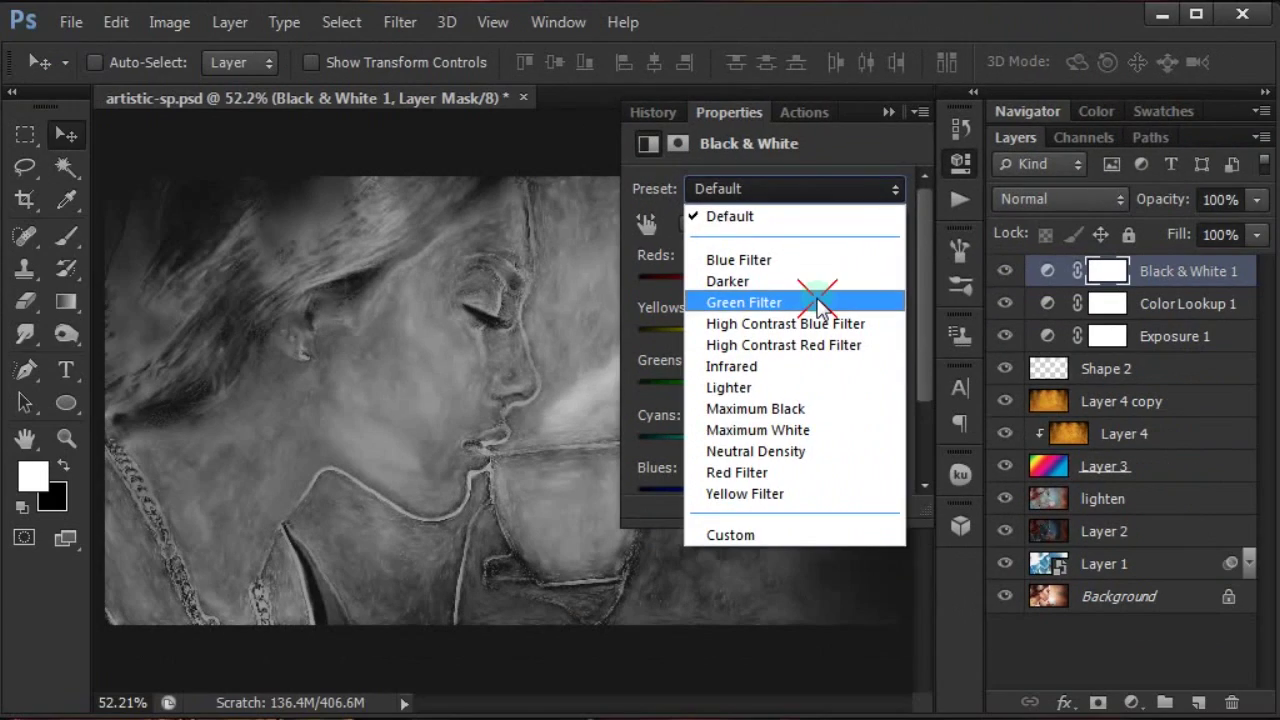
click(705, 490)
click(888, 112)
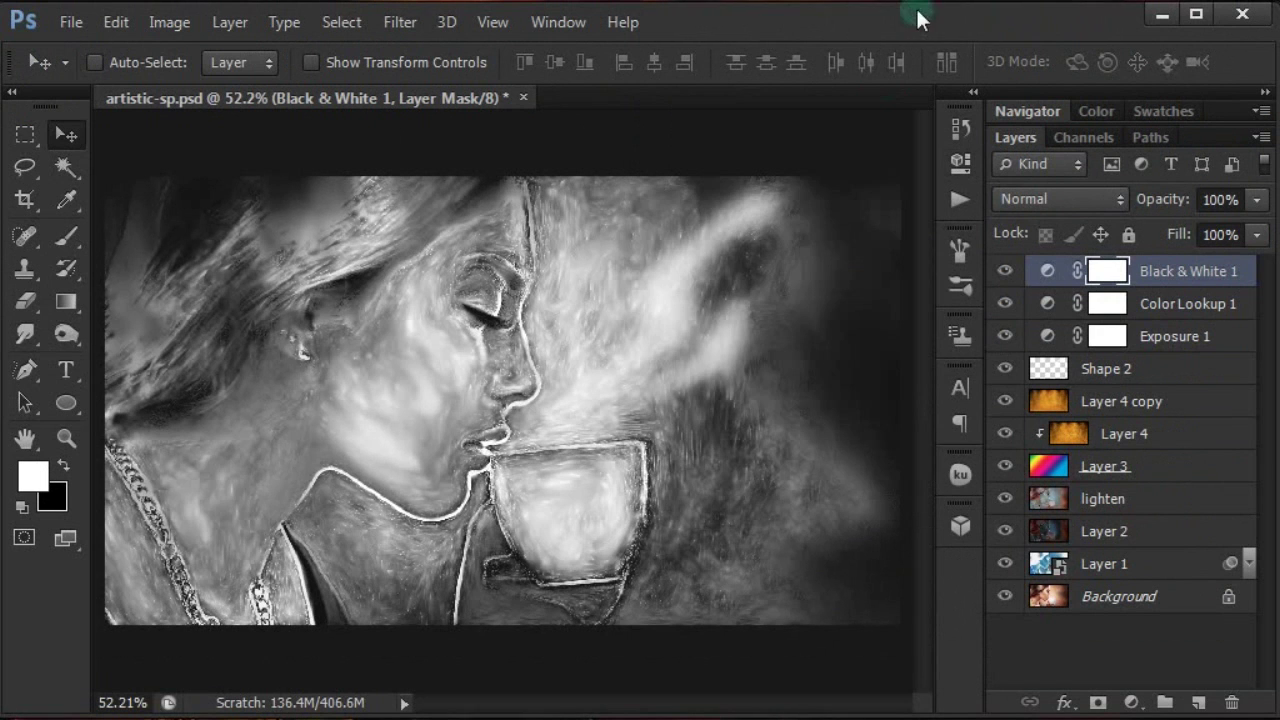
click(1048, 199)
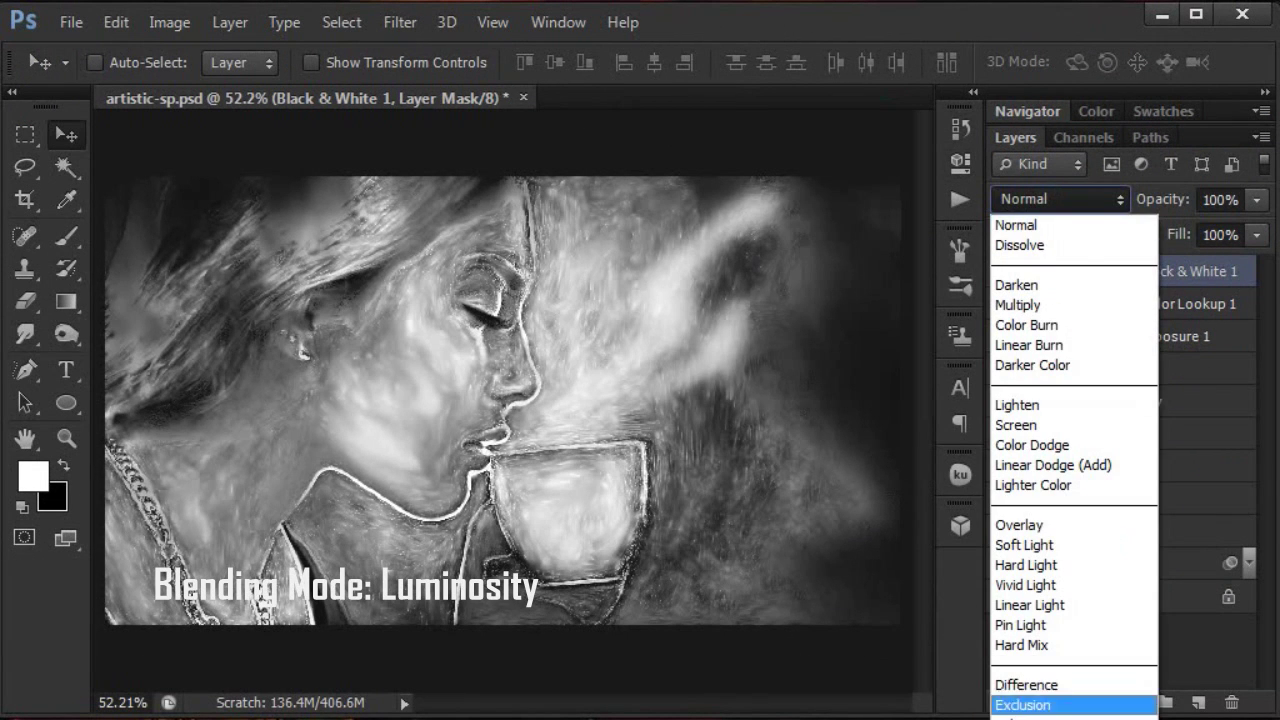
click(860, 316)
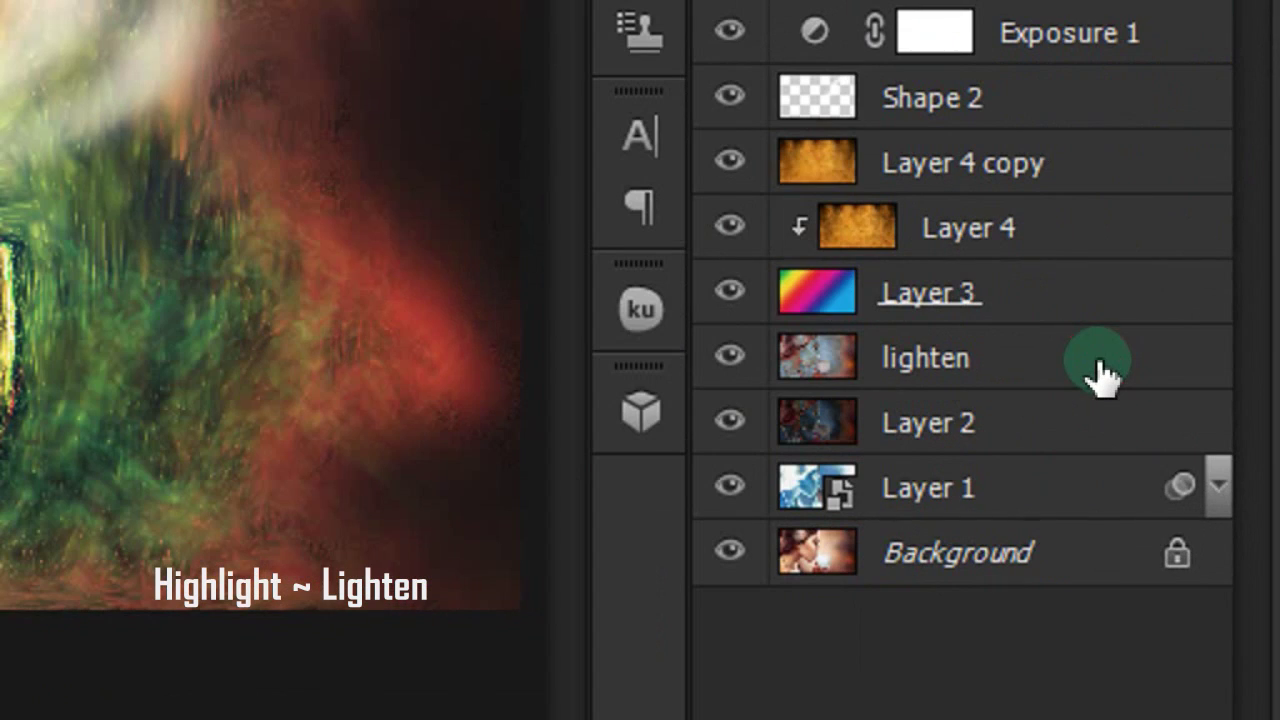
Duplicate the lighten layer and name the copy 'normal'.
click(1100, 375)
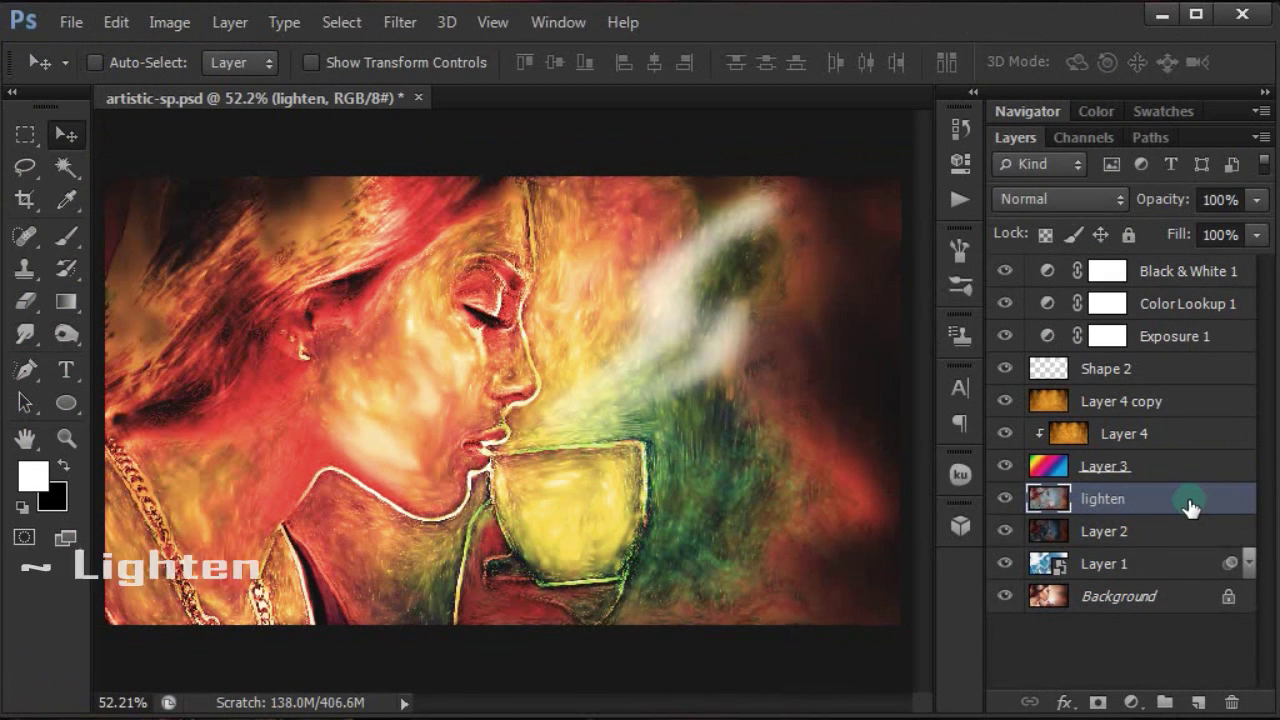
key(ctrl+j)
text(normal)
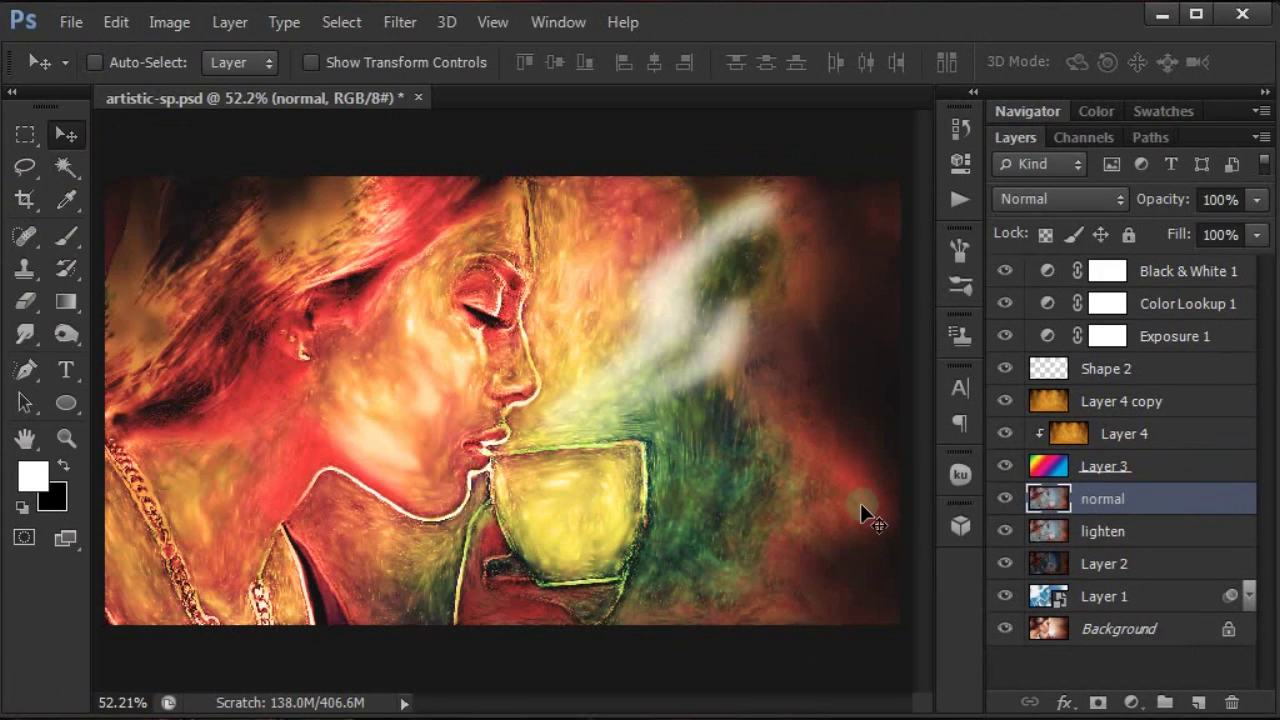
click(20, 340)
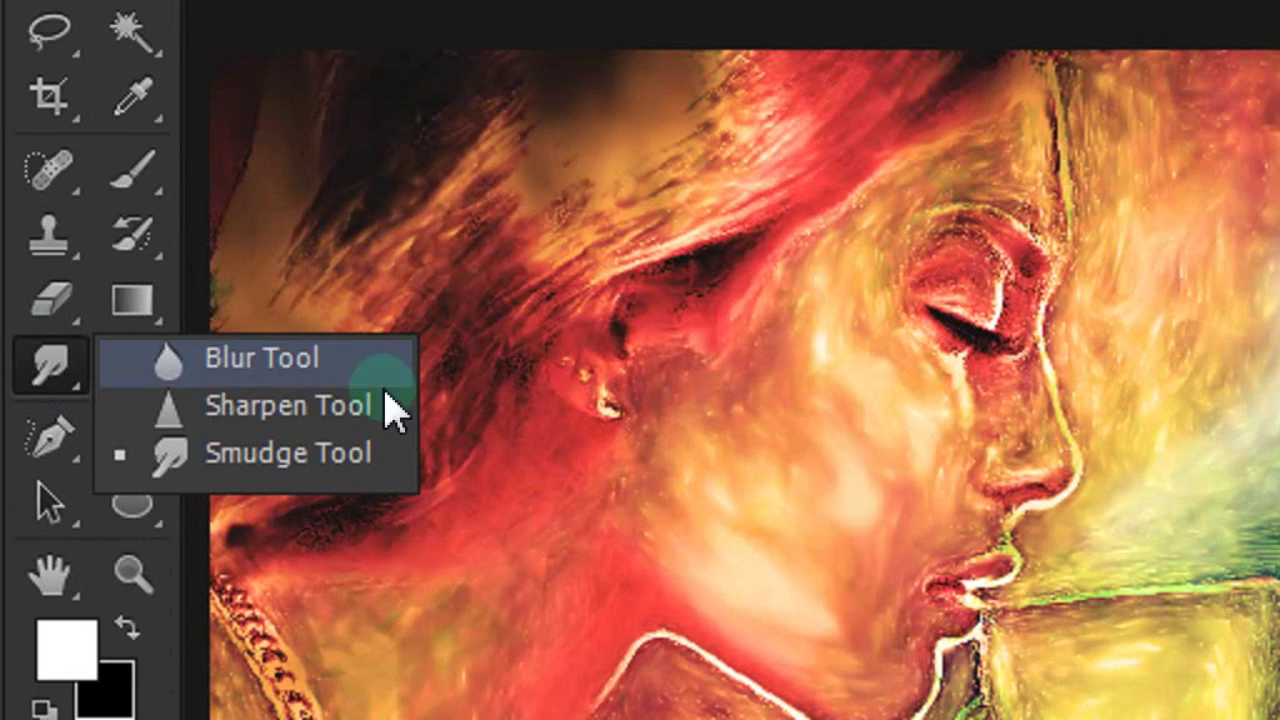
Switch to the Smudge tool and set its mode to Normal at 35% strength.
click(400, 452)
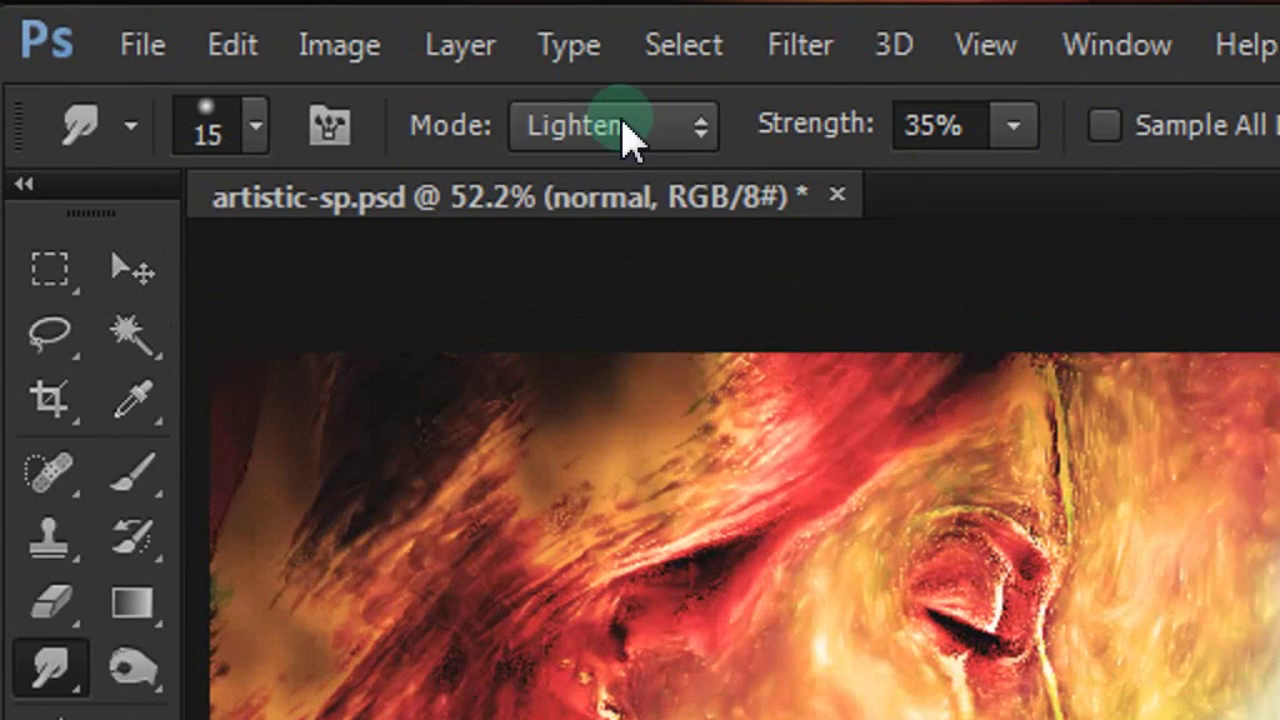
click(310, 62)
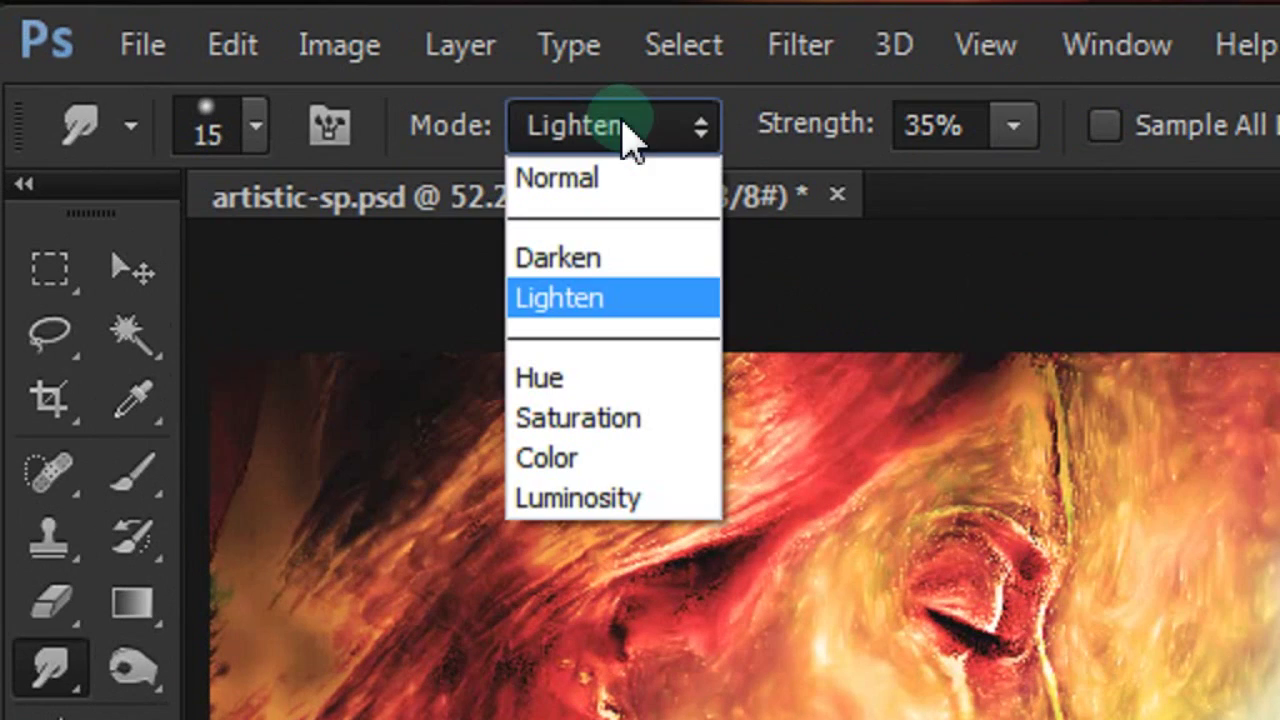
click(630, 180)
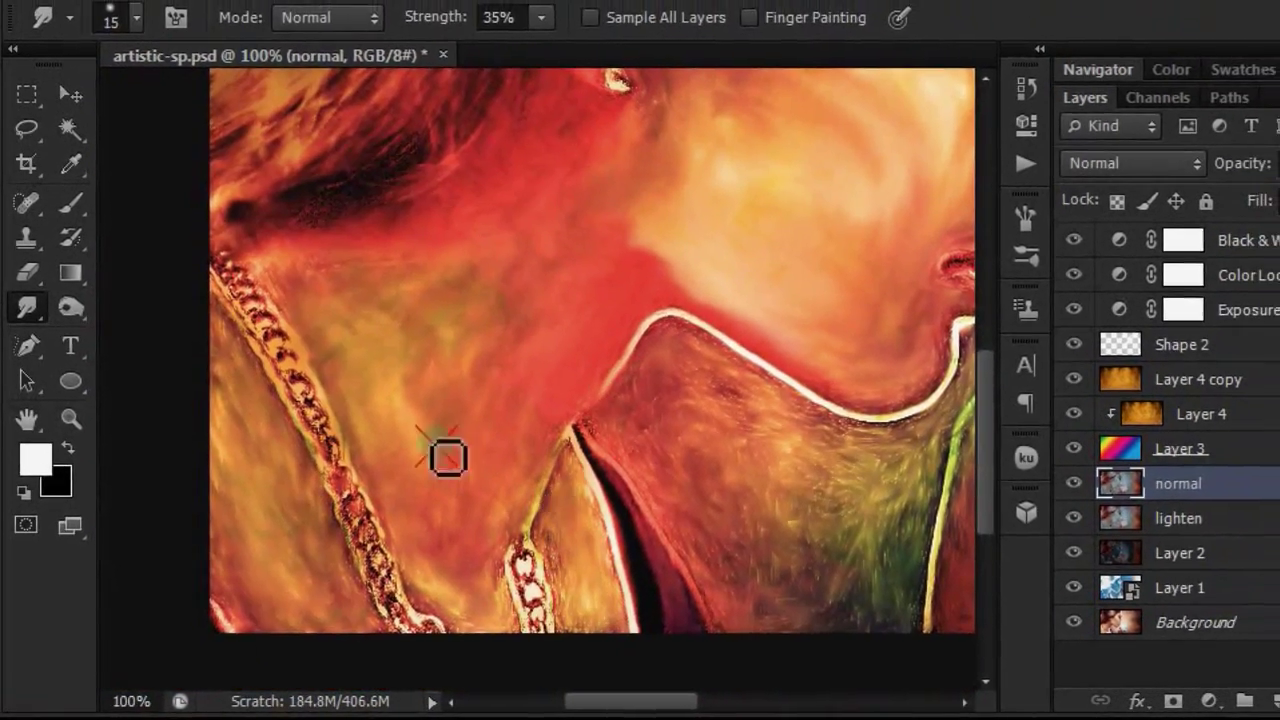
Enlarge the smudge brush to size 40 and zoom in closer on the face.
key(bracketright)
key(bracketright)
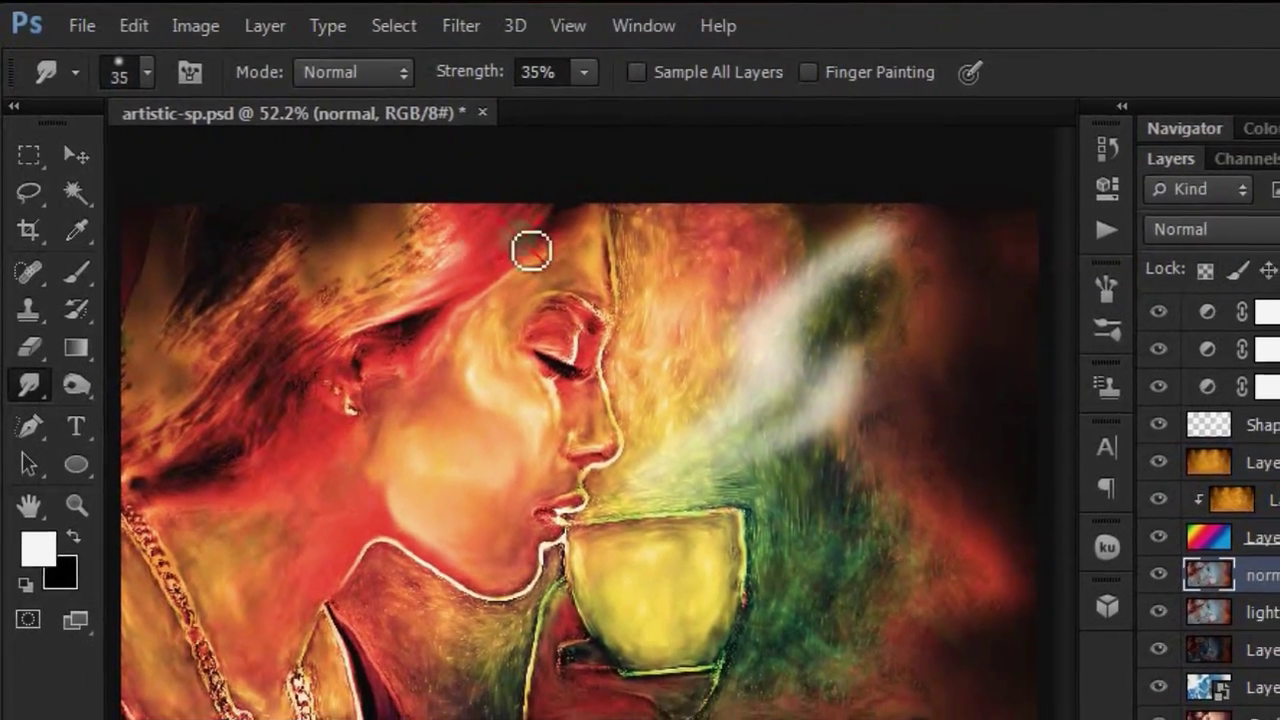
key(ctrl+plus)
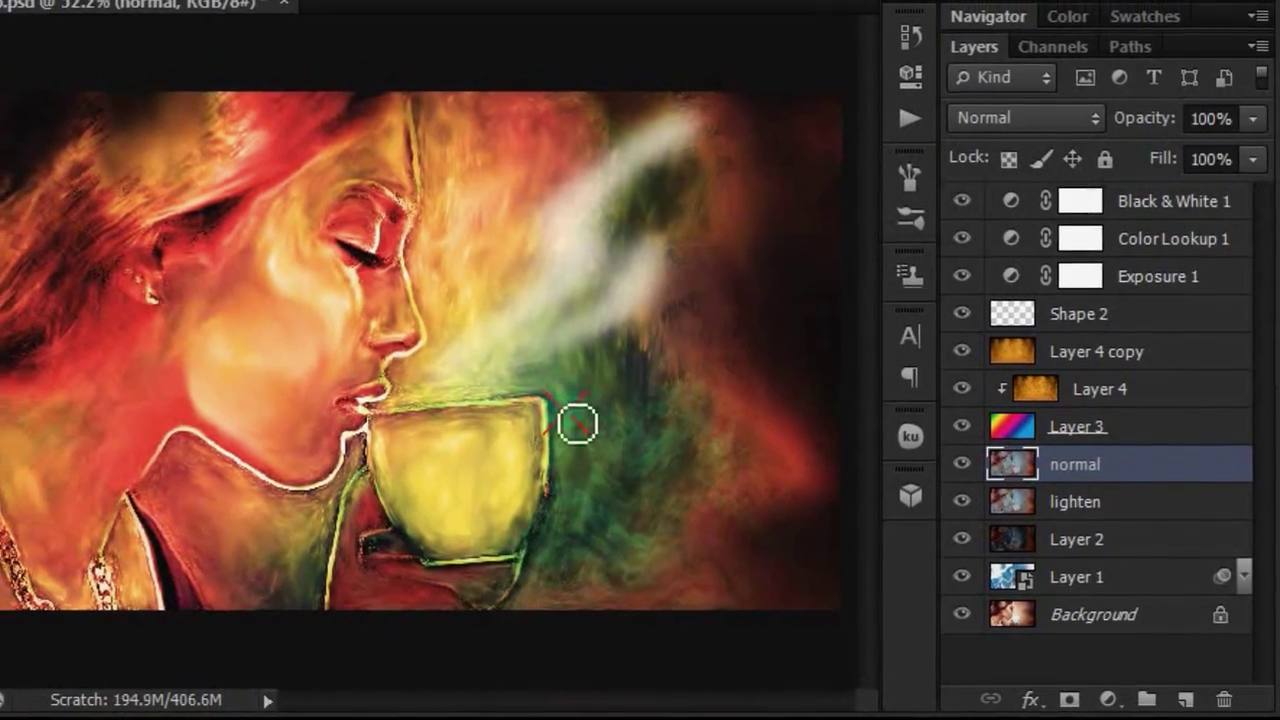
key(ctrl+plus)
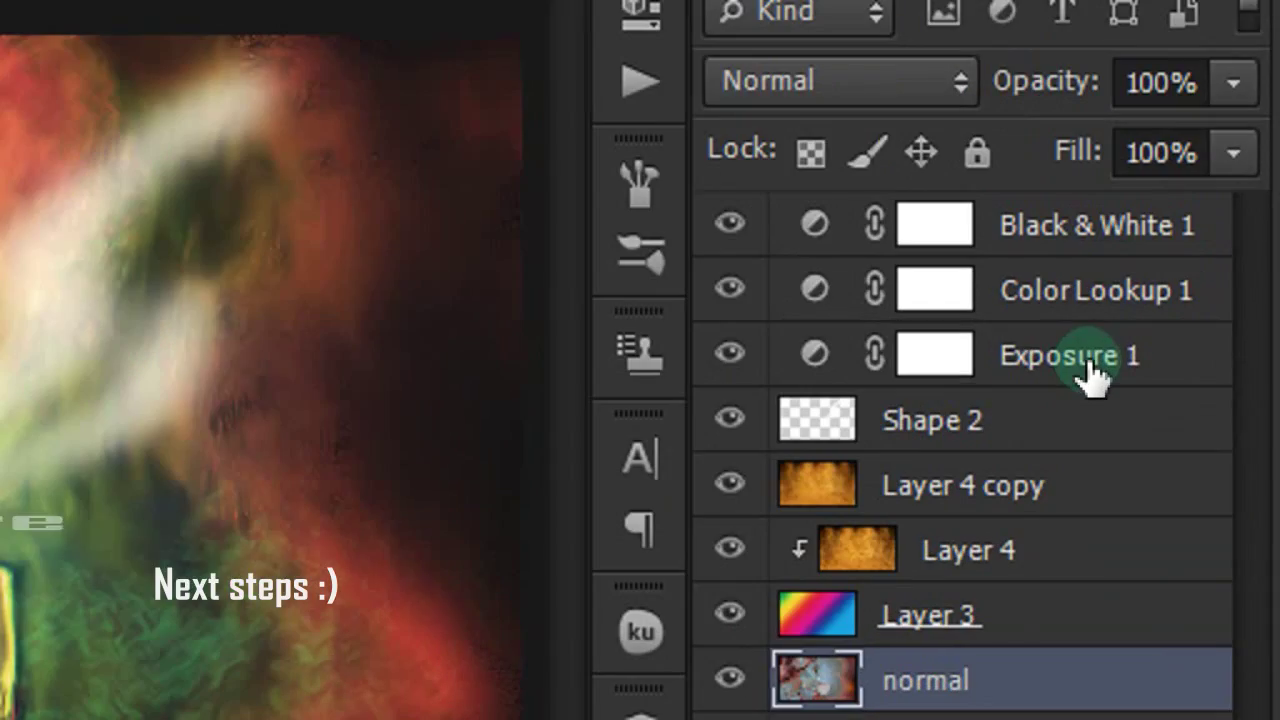
Blend Exposure 1 in Darken mode and stamp all visible layers into Layer 5.
click(1185, 344)
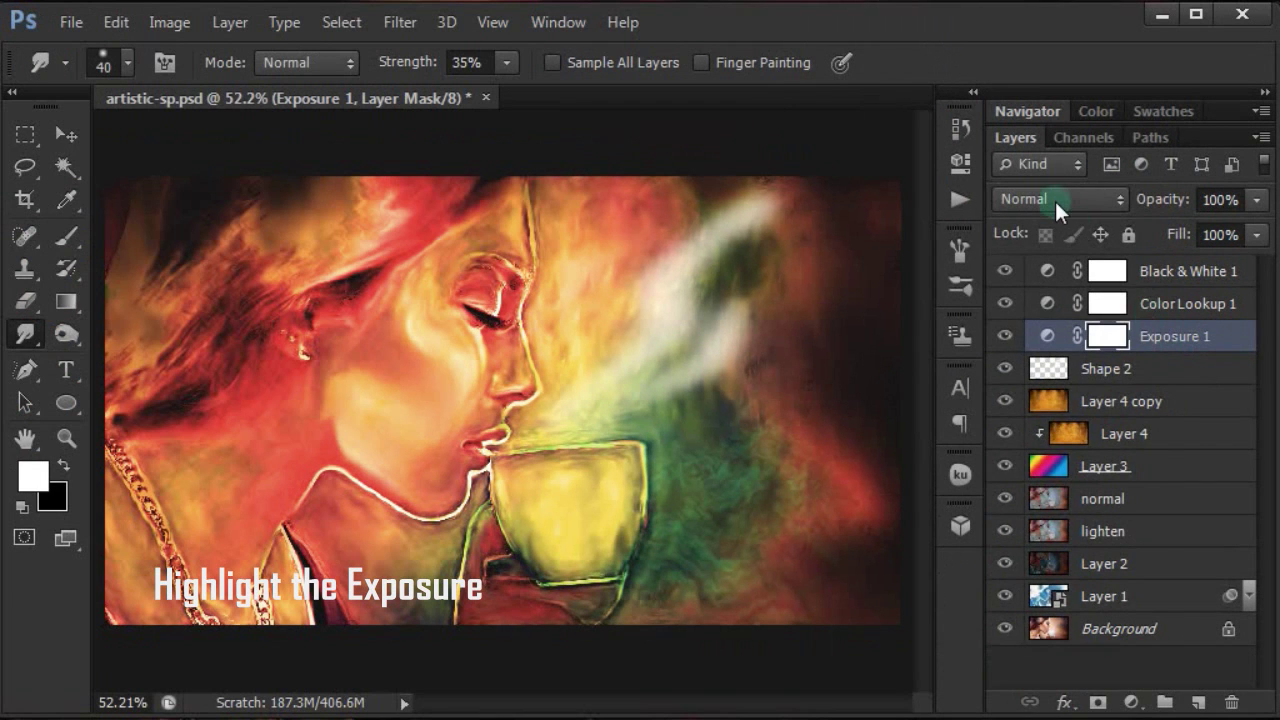
click(1055, 201)
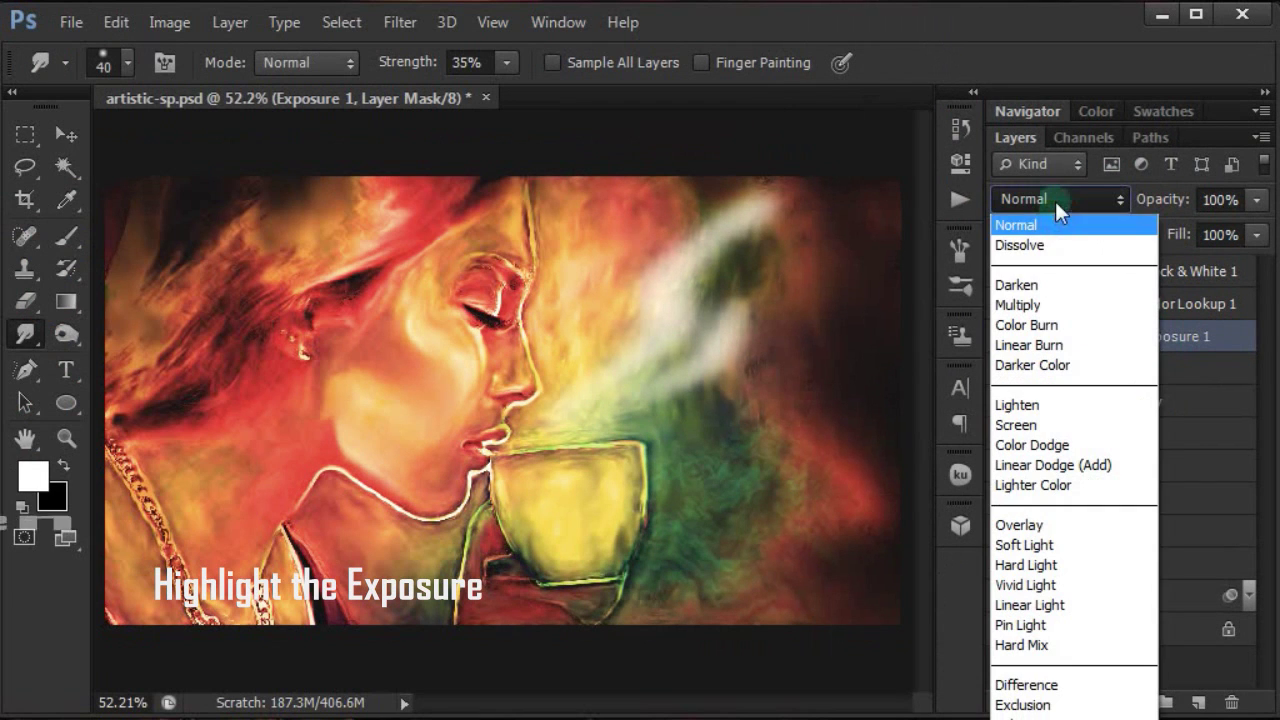
click(1056, 287)
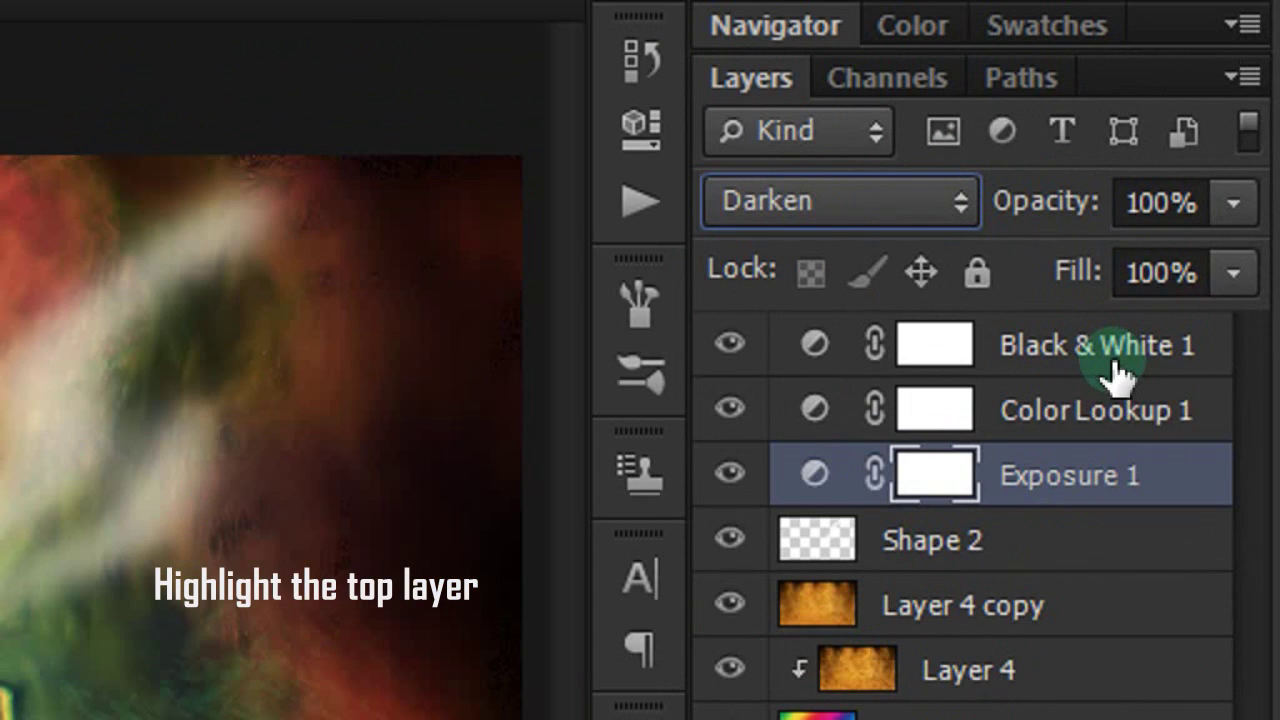
click(1197, 284)
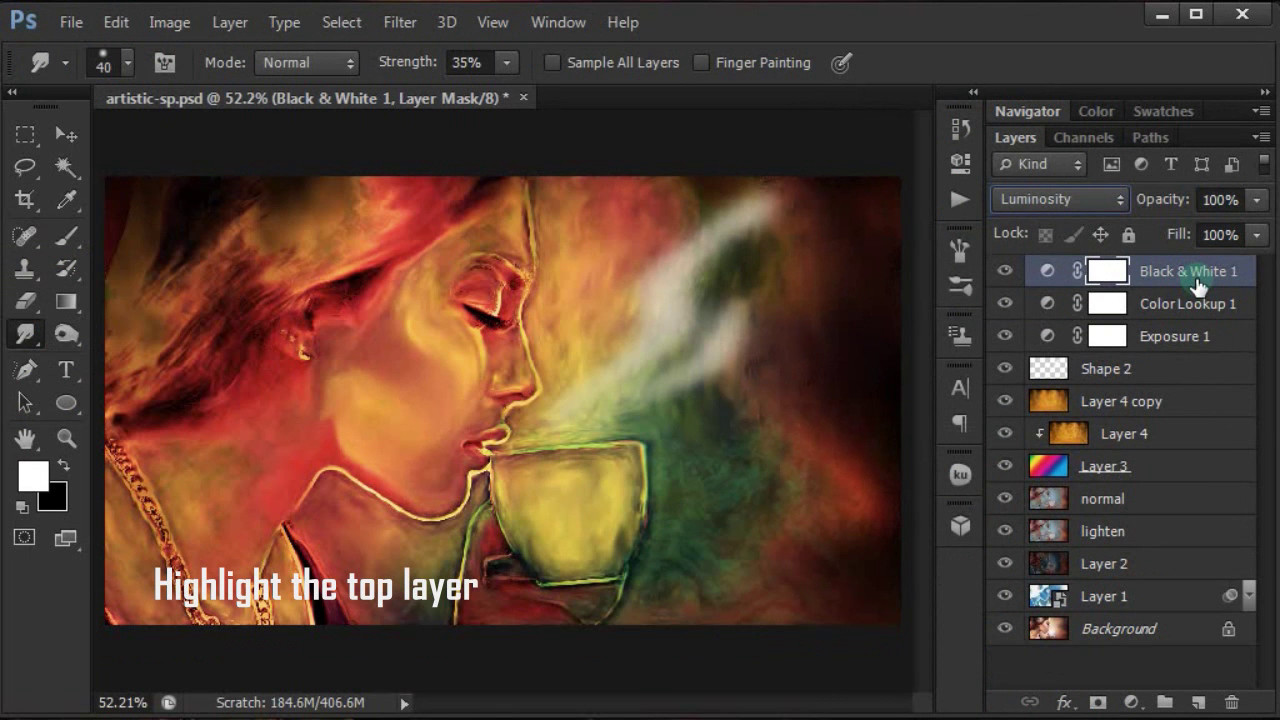
key(shift+ctrl+alt+e)
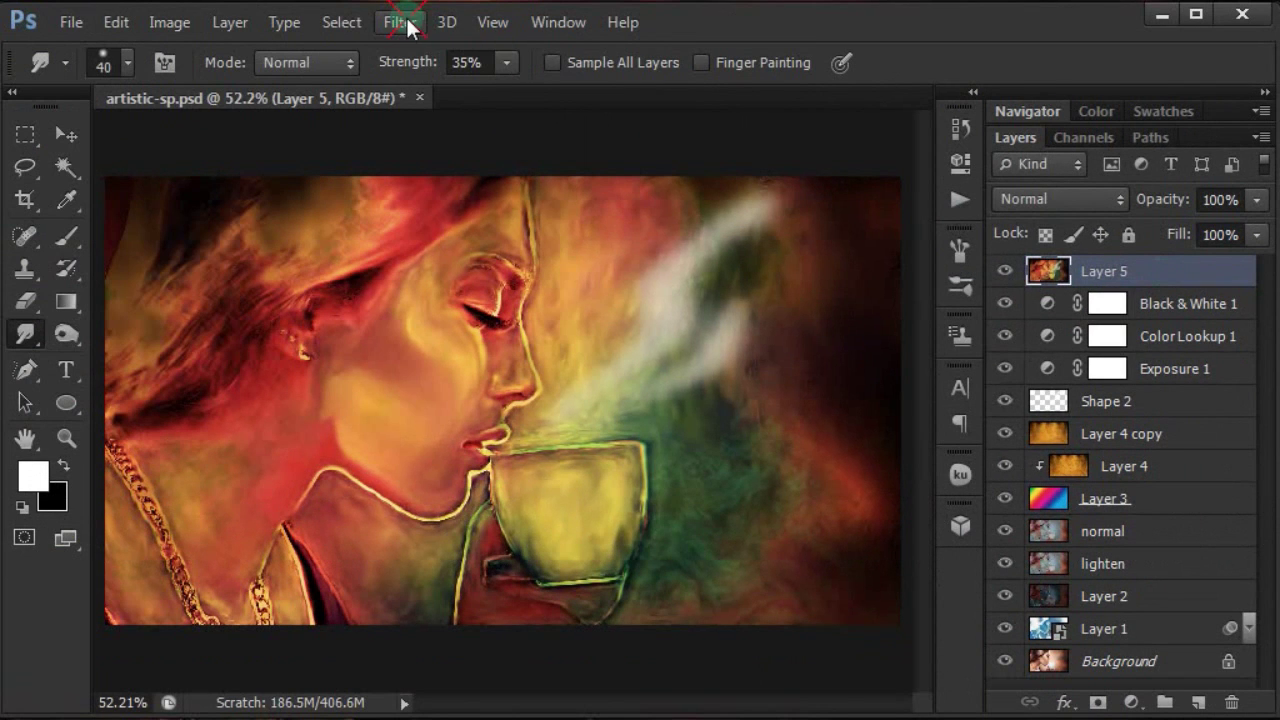
Apply a Surface Blur to Layer 5 with radius 11 px and threshold 12 levels.
click(401, 22)
mouse_move(540, 274)
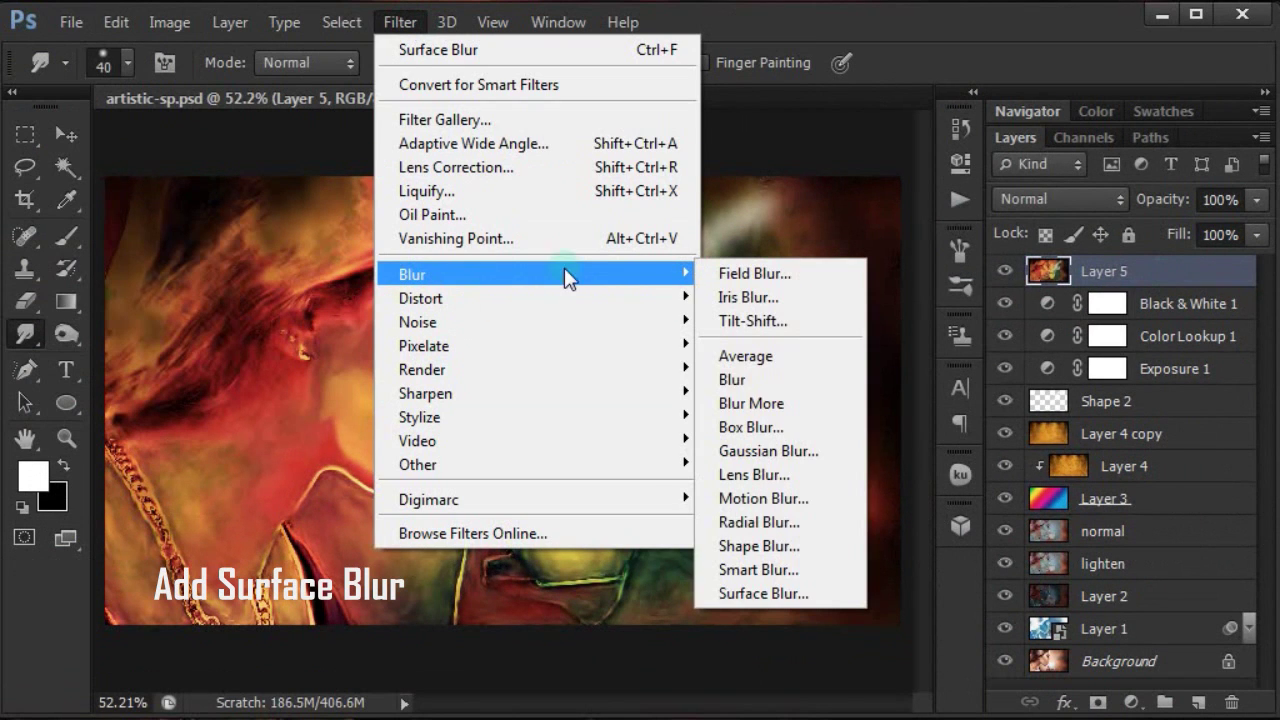
click(782, 589)
text(12)
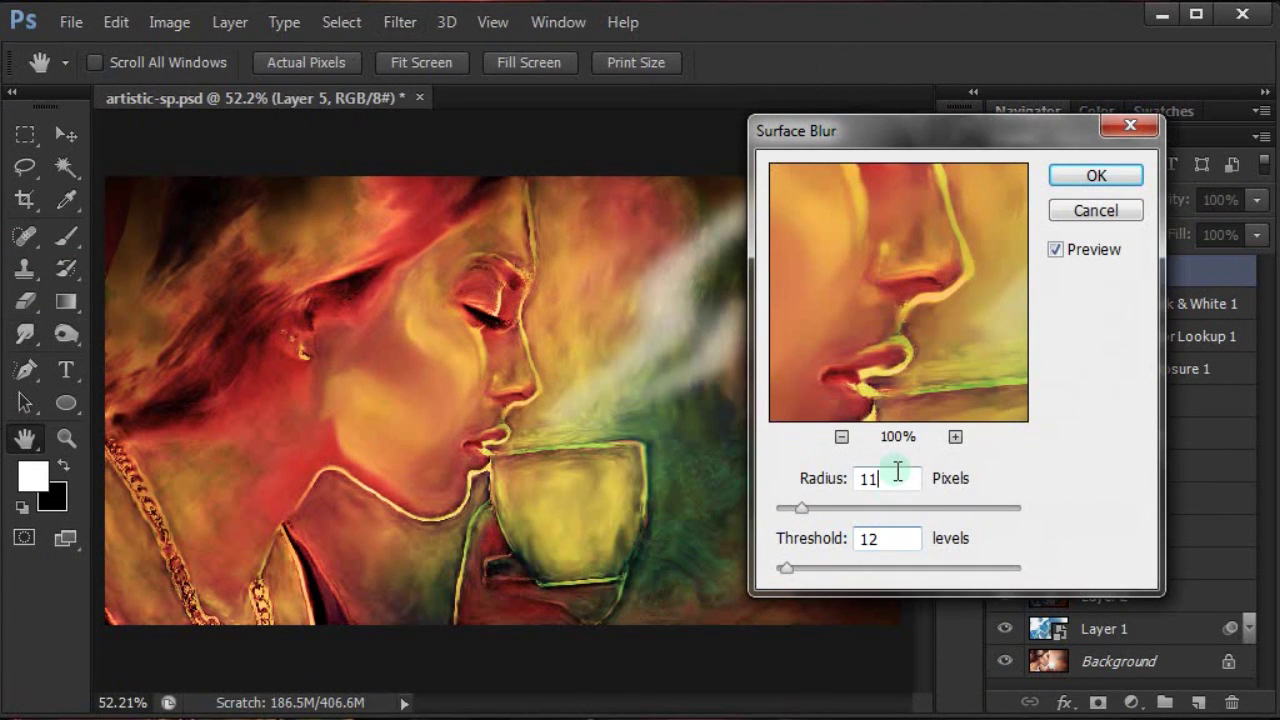
click(1096, 177)
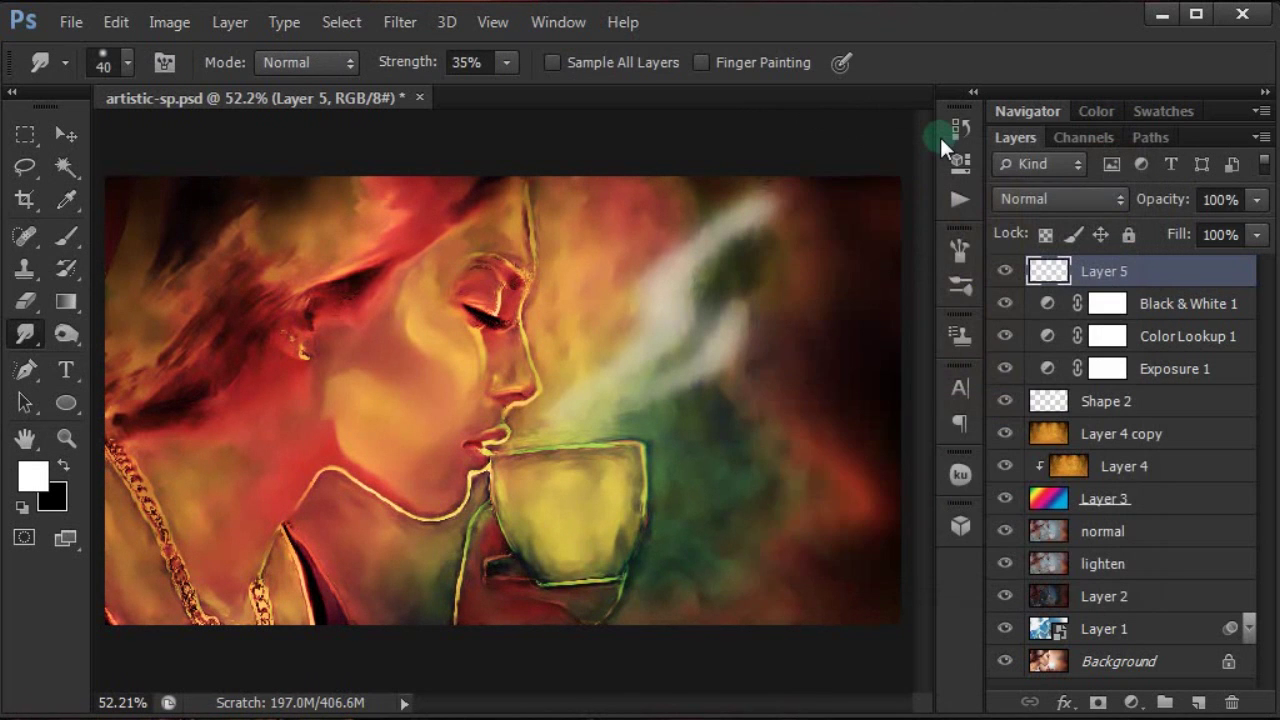
Add a Sepia Hue/Saturation adjustment layer and lower its opacity to 15%.
click(1131, 703)
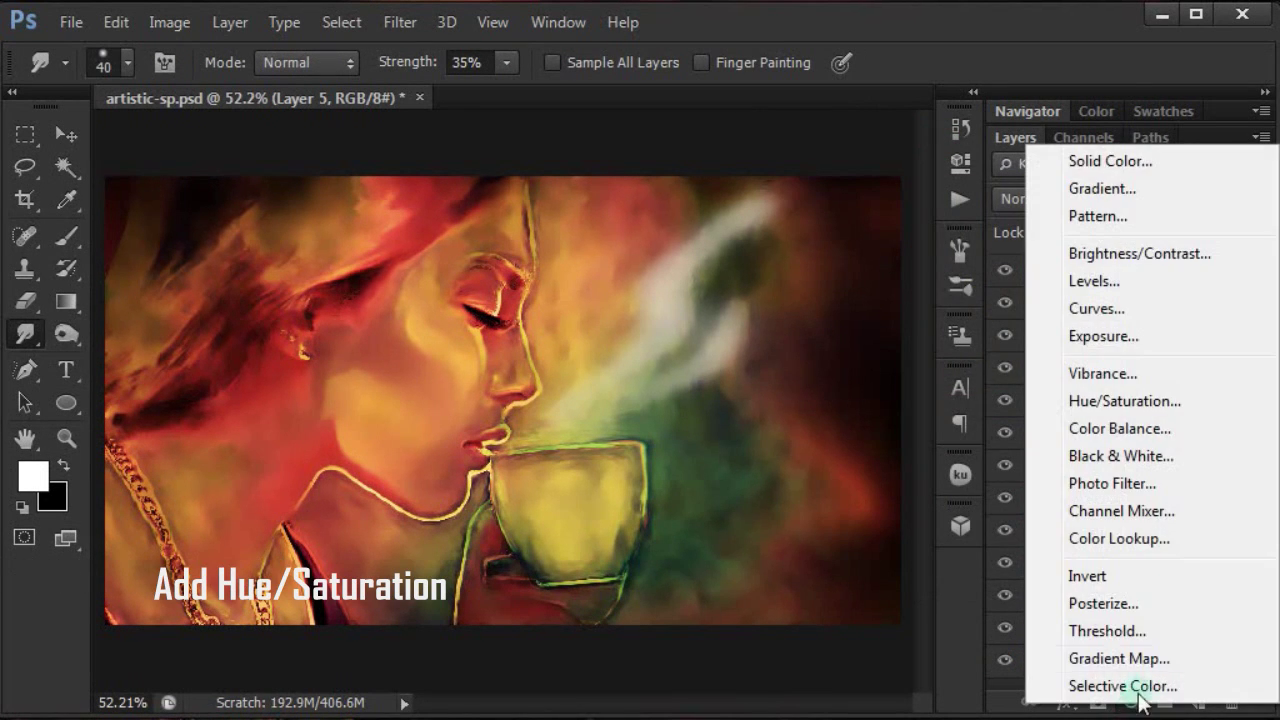
click(1122, 401)
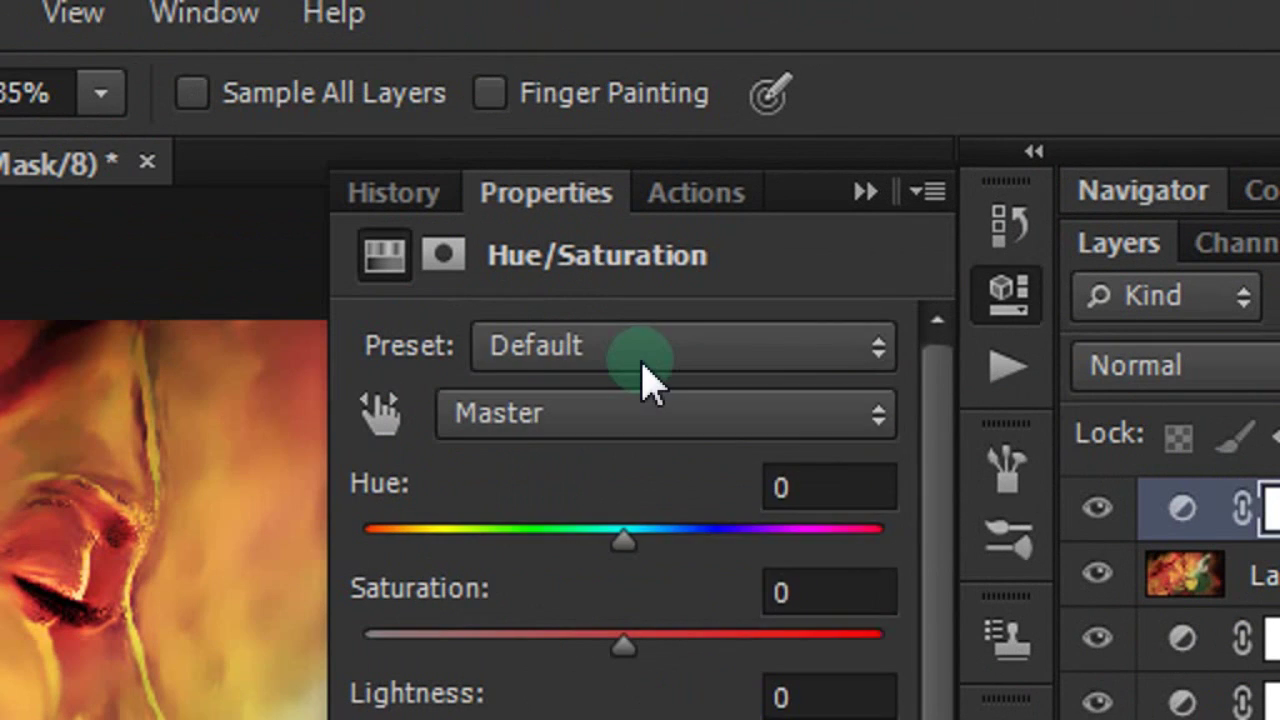
click(776, 194)
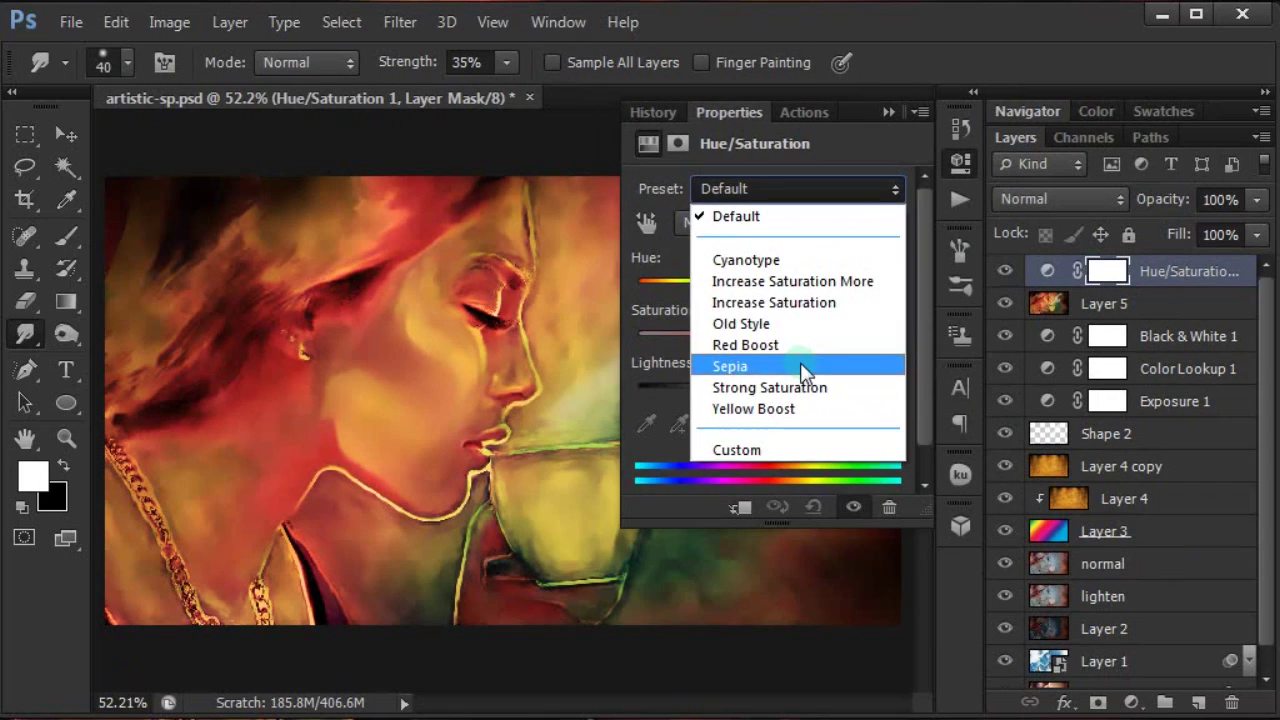
click(804, 367)
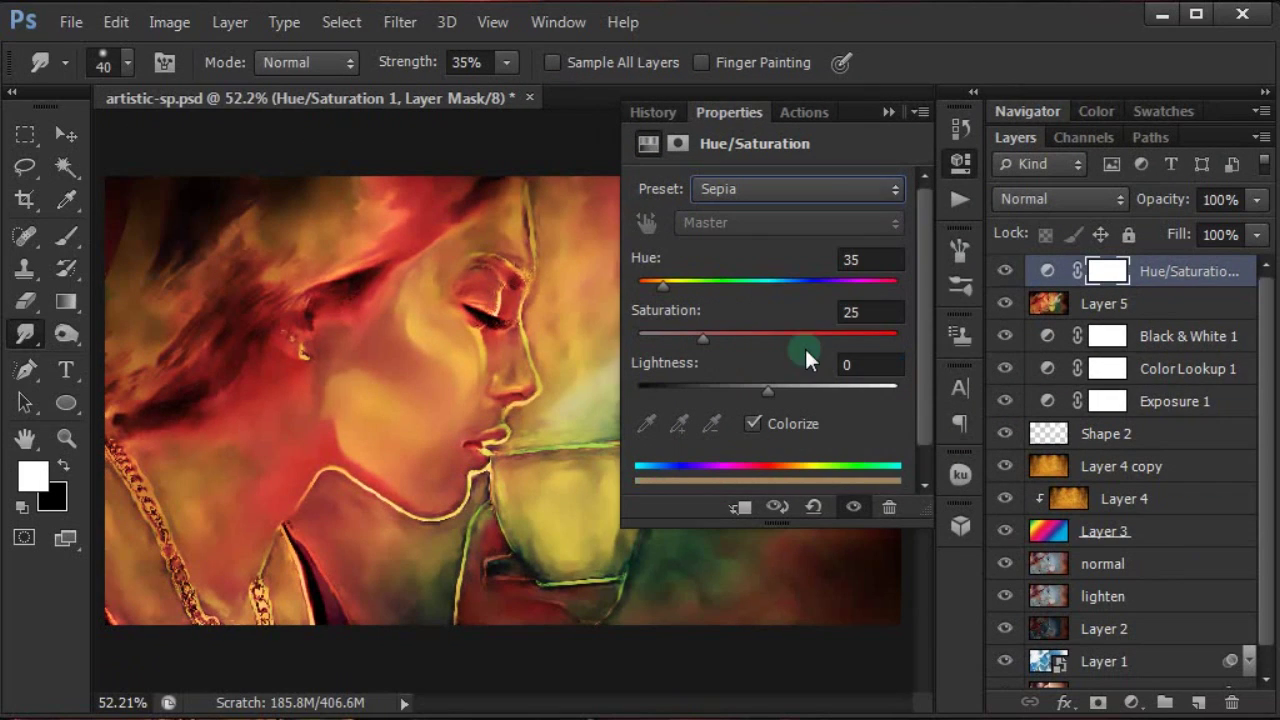
click(887, 113)
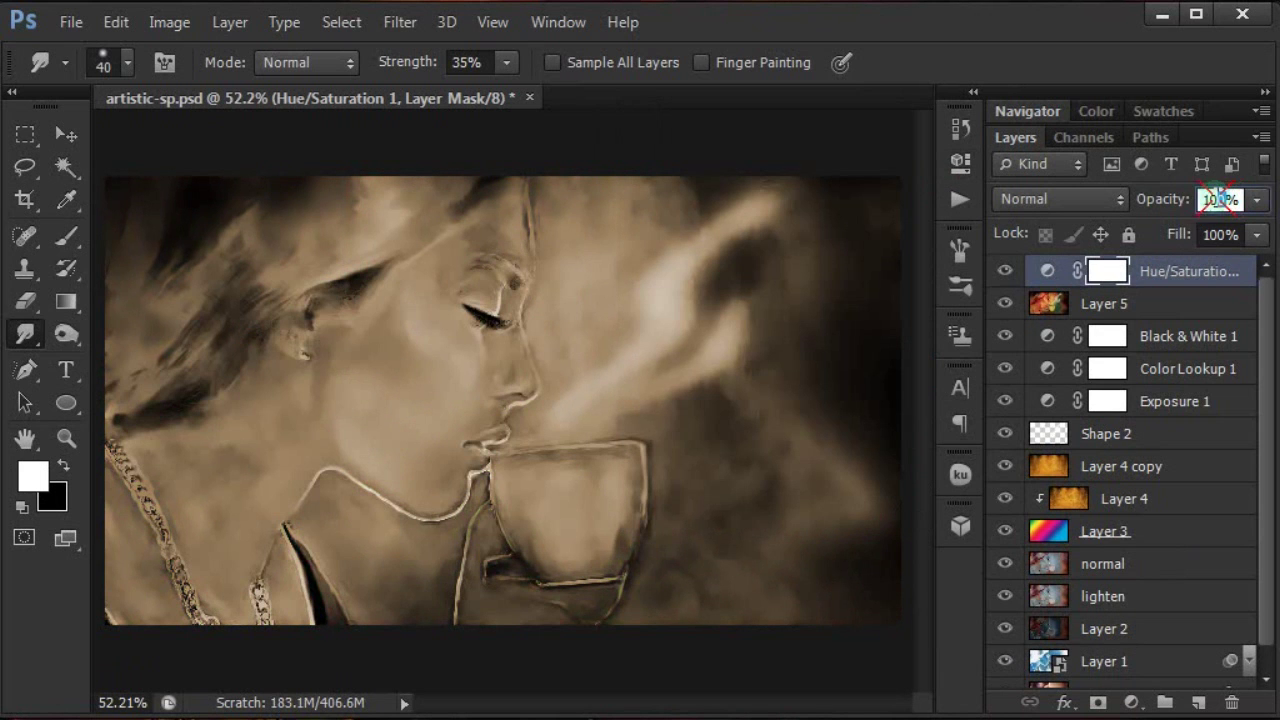
text(15)
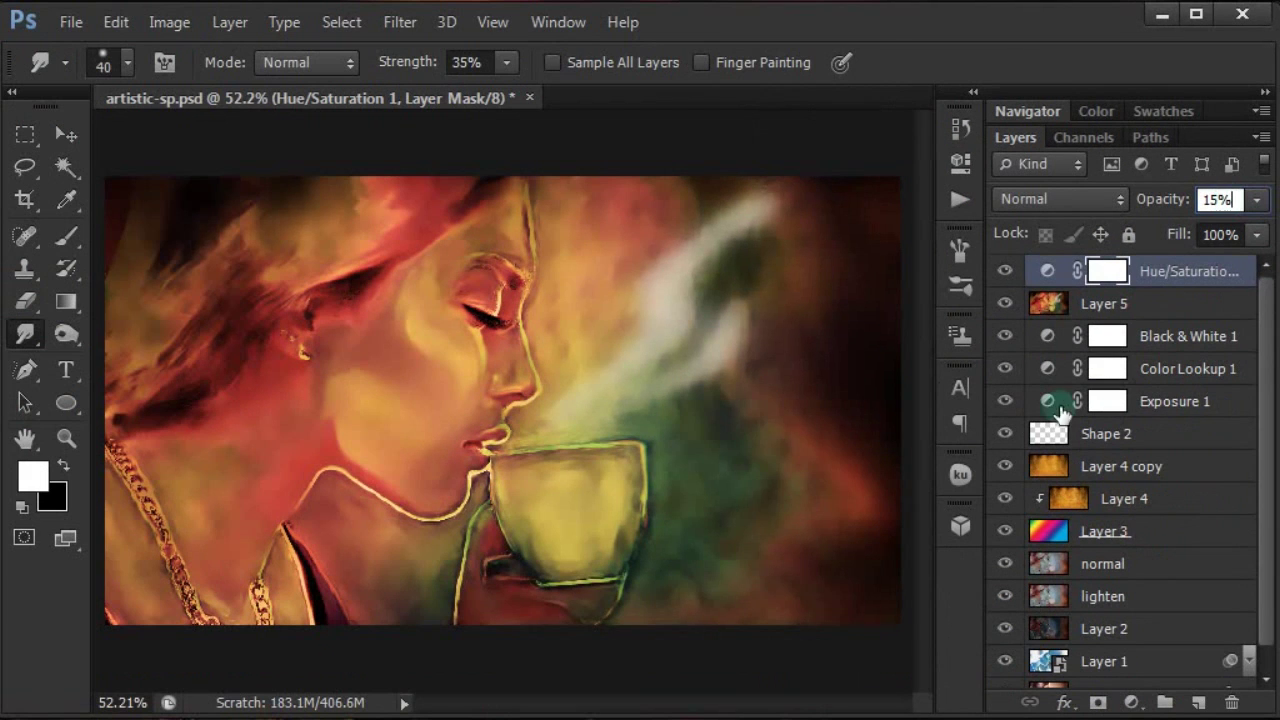
click(1131, 703)
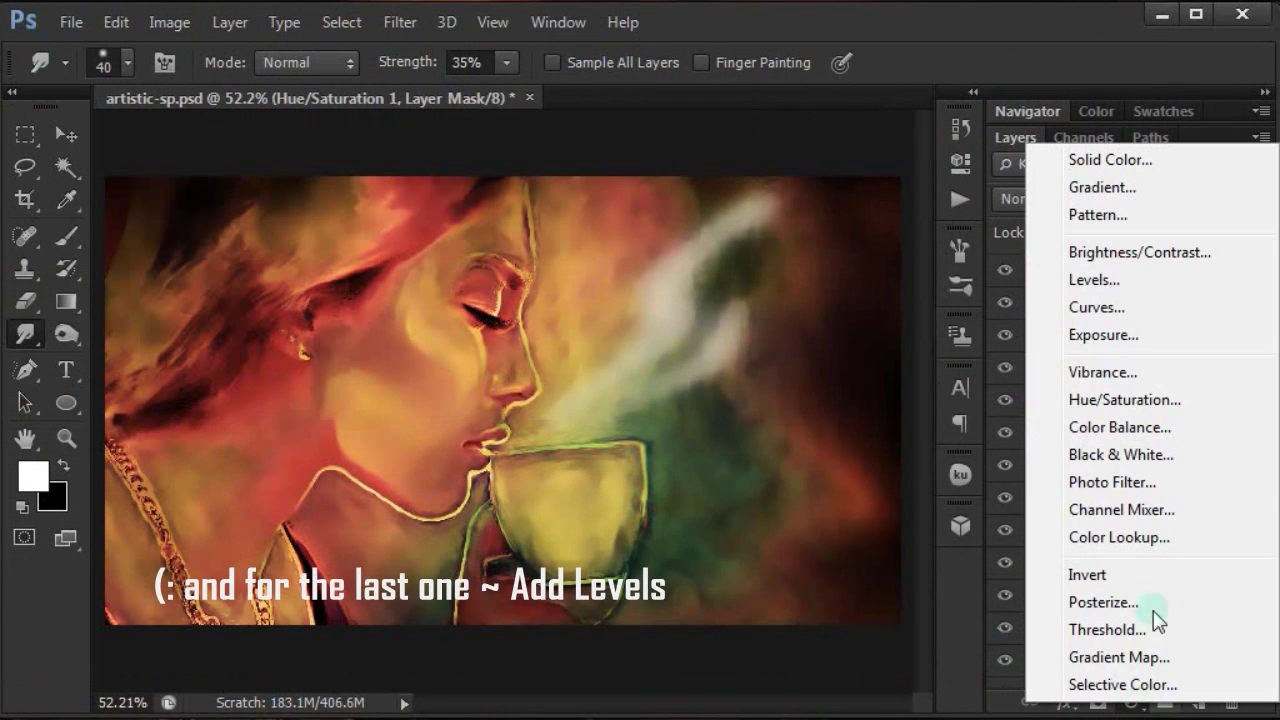
Add a Levels layer with black input at 15, toggling its visibility to compare.
click(1156, 283)
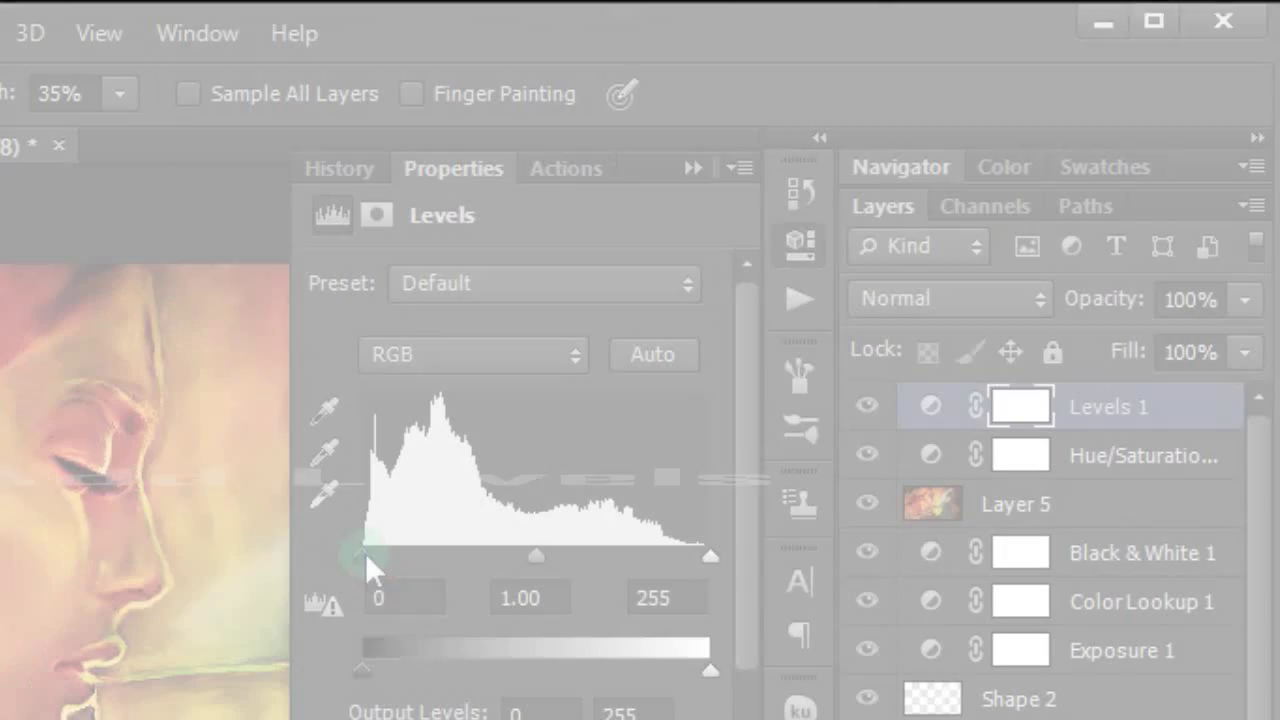
drag(366, 557, 384, 555)
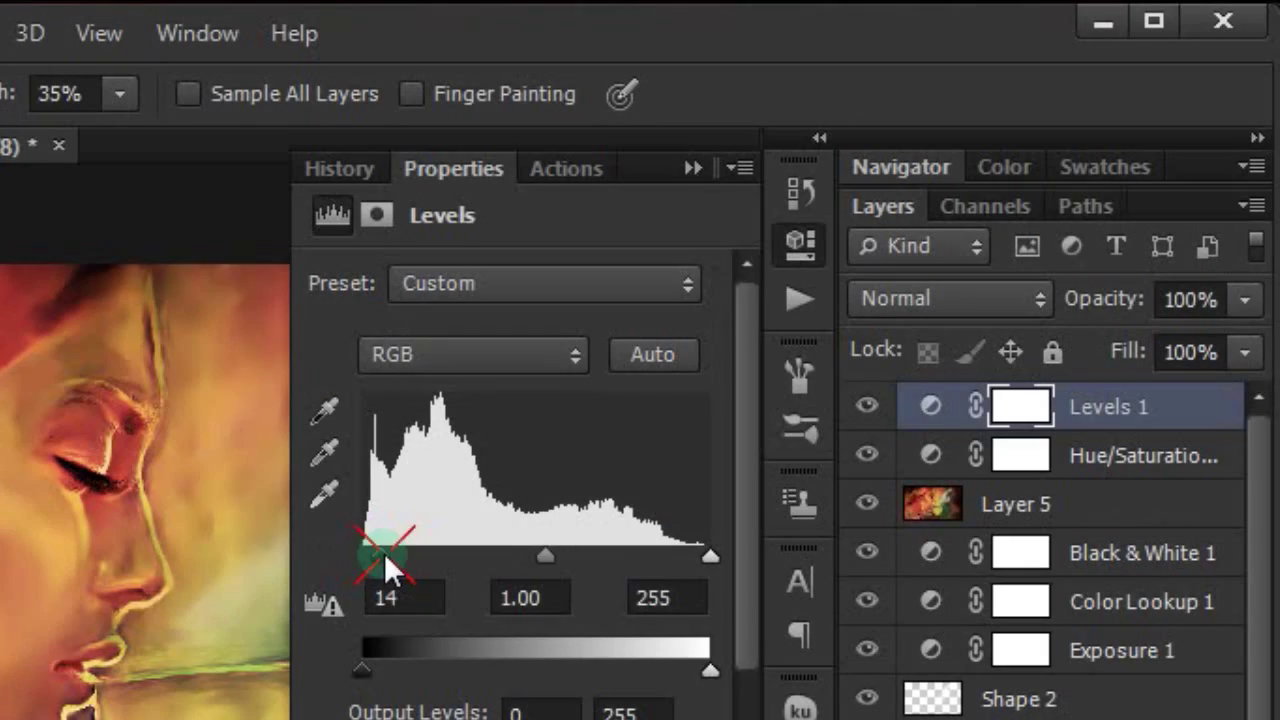
click(393, 592)
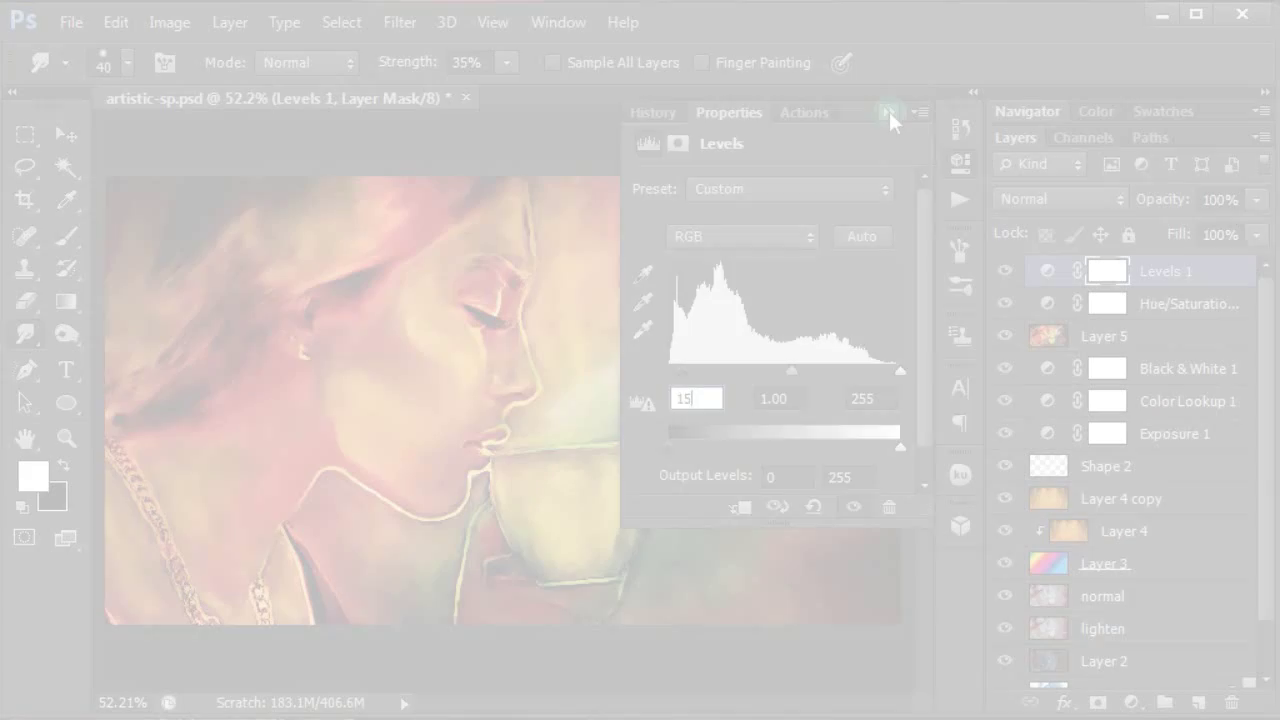
click(693, 168)
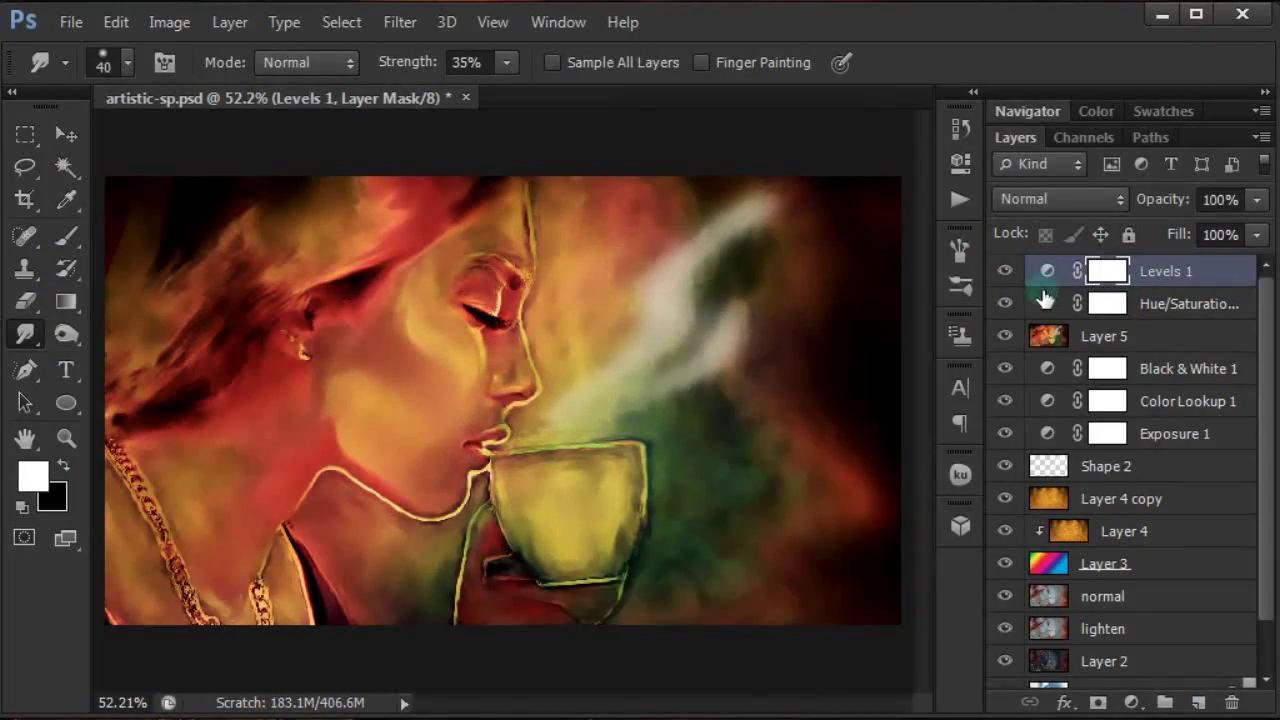
click(1008, 278)
click(1006, 271)
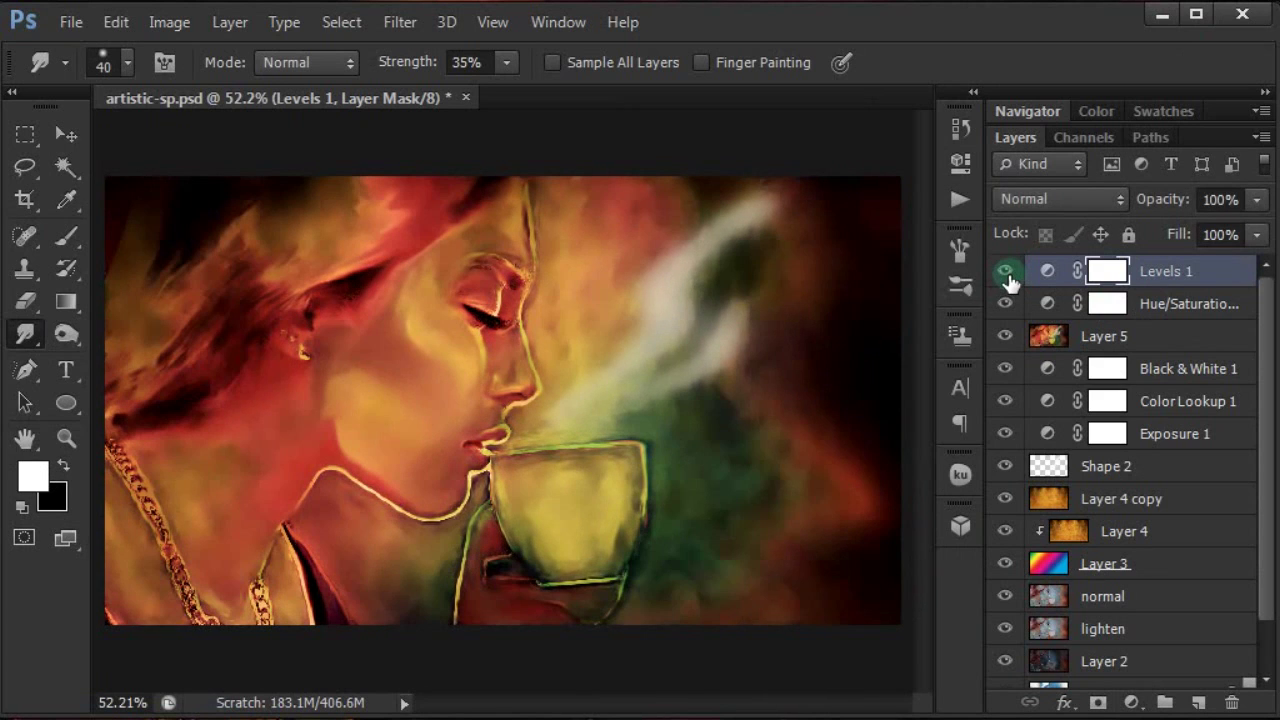